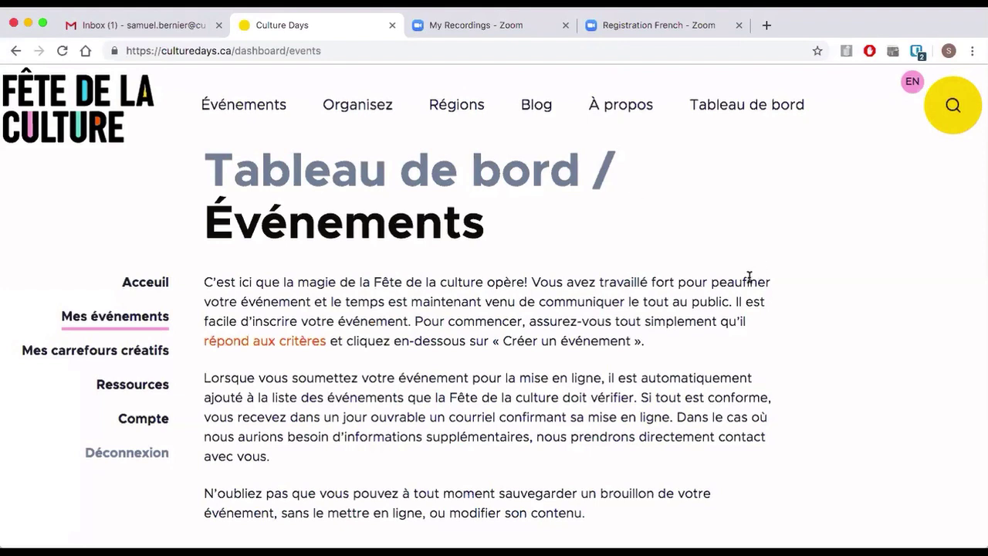
Go from the Fête de la Culture home page to the Tableau de bord welcome page.
click(109, 98)
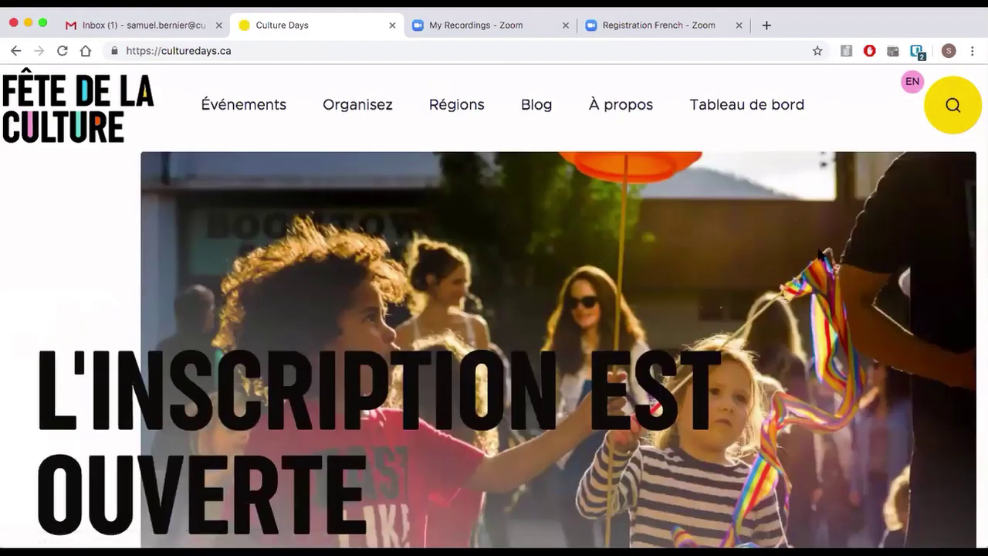
click(756, 117)
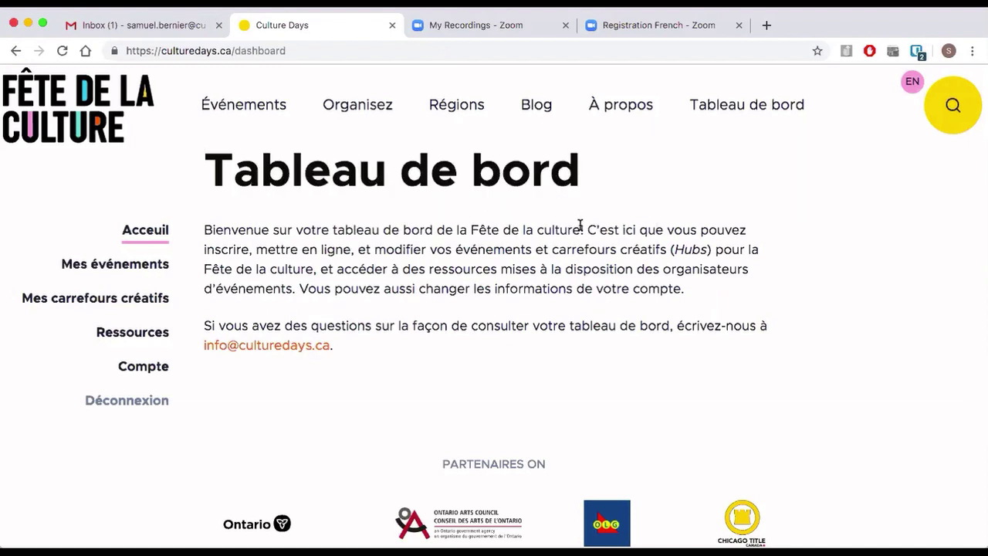
Look through the Compte account form, then return to the Mes événements list.
click(145, 367)
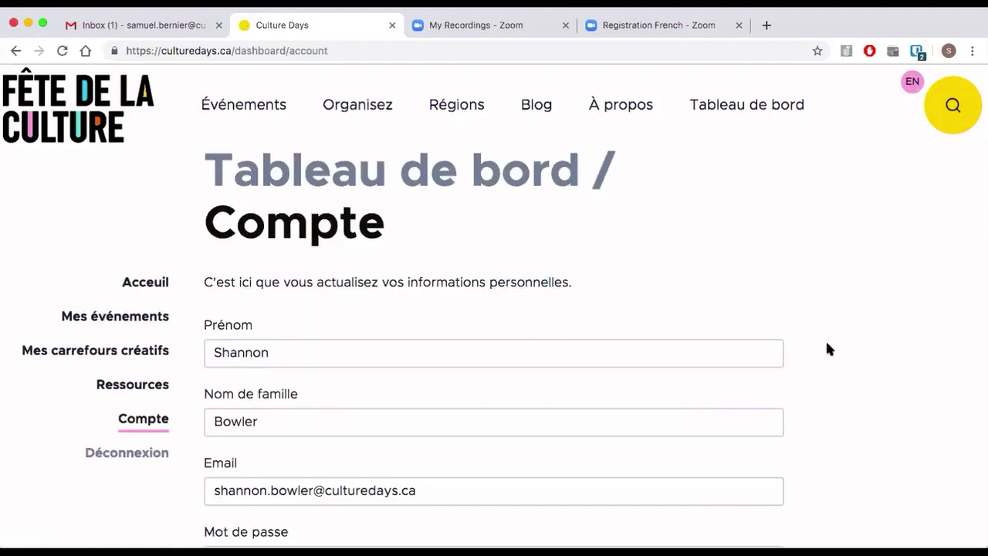
scroll(827, 344, down, 5)
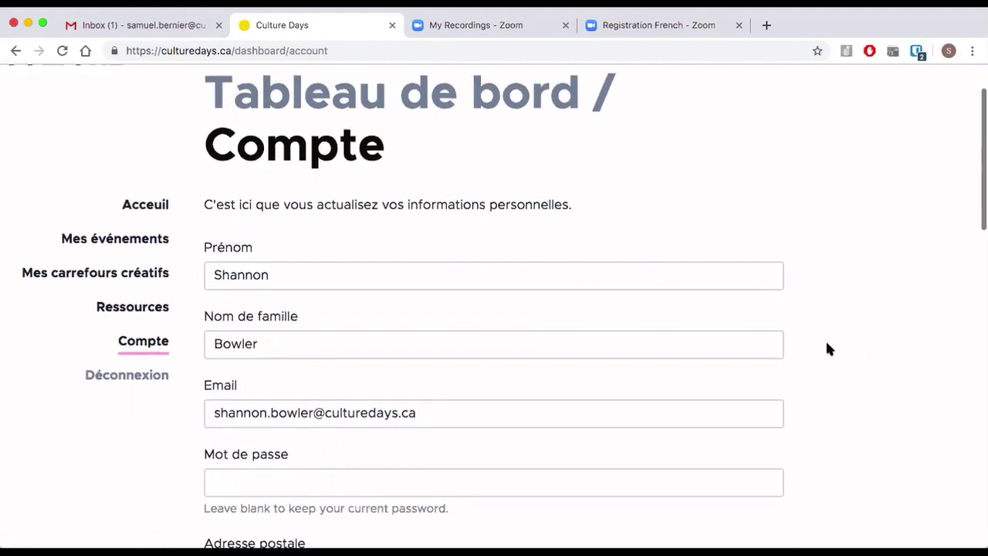
scroll(827, 344, down, 5)
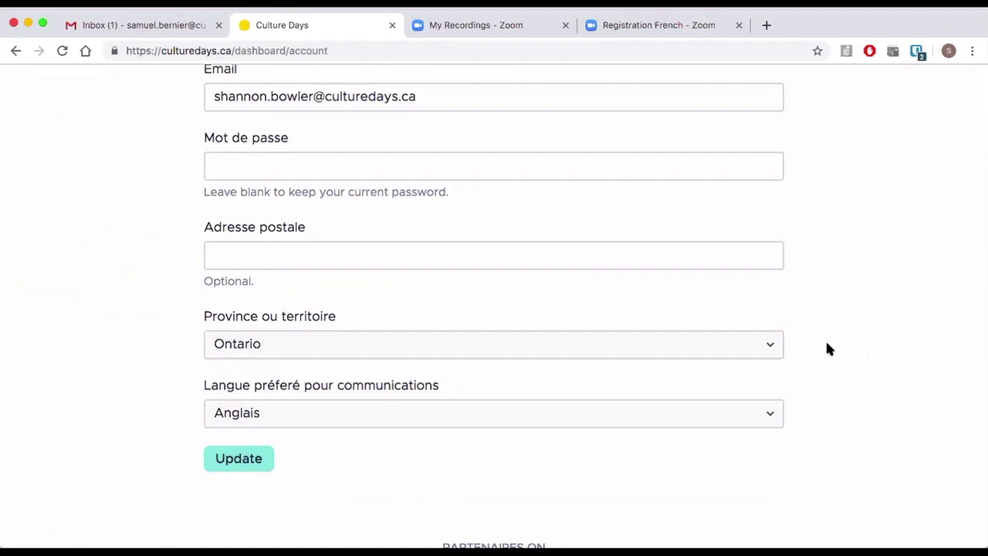
scroll(827, 349, up, 5)
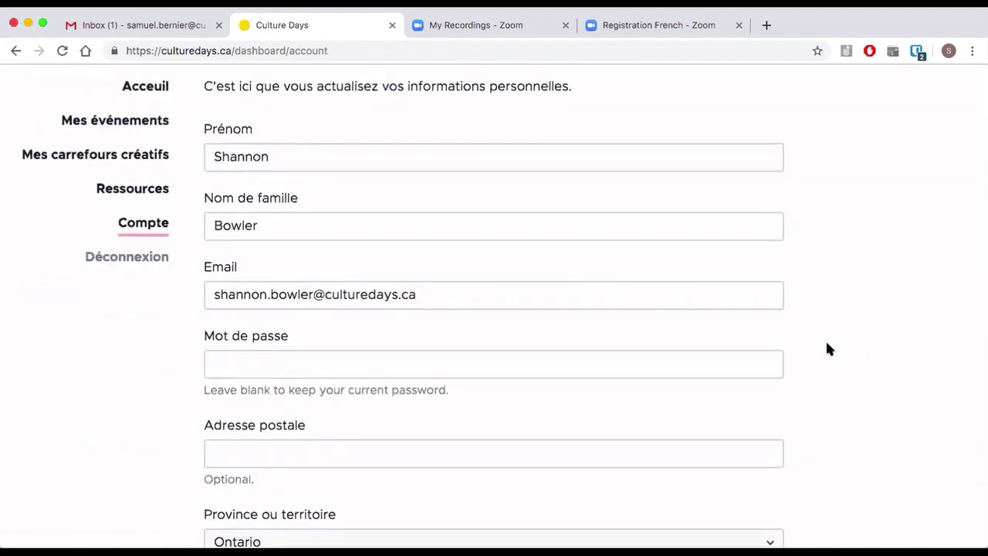
scroll(827, 347, up, 5)
scroll(826, 346, down, 2)
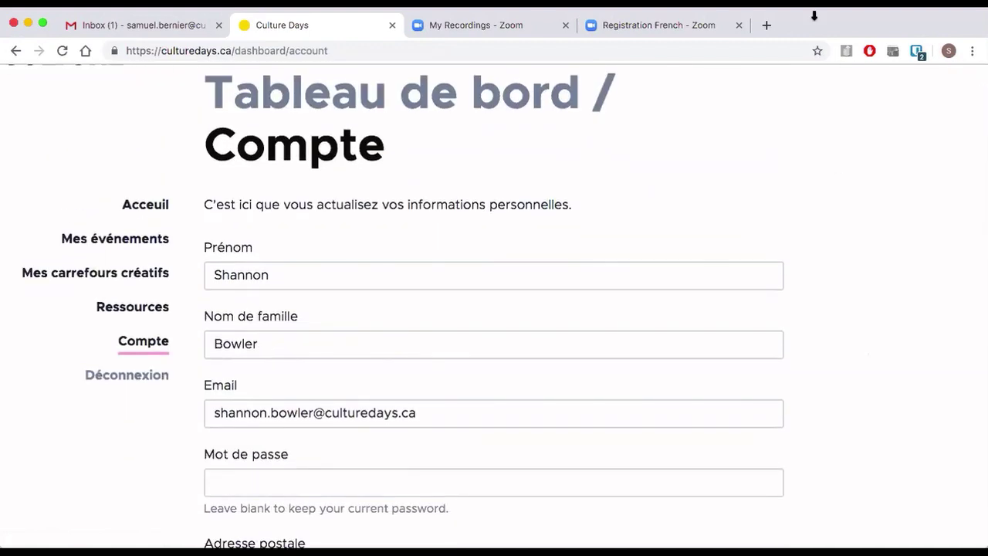
click(152, 240)
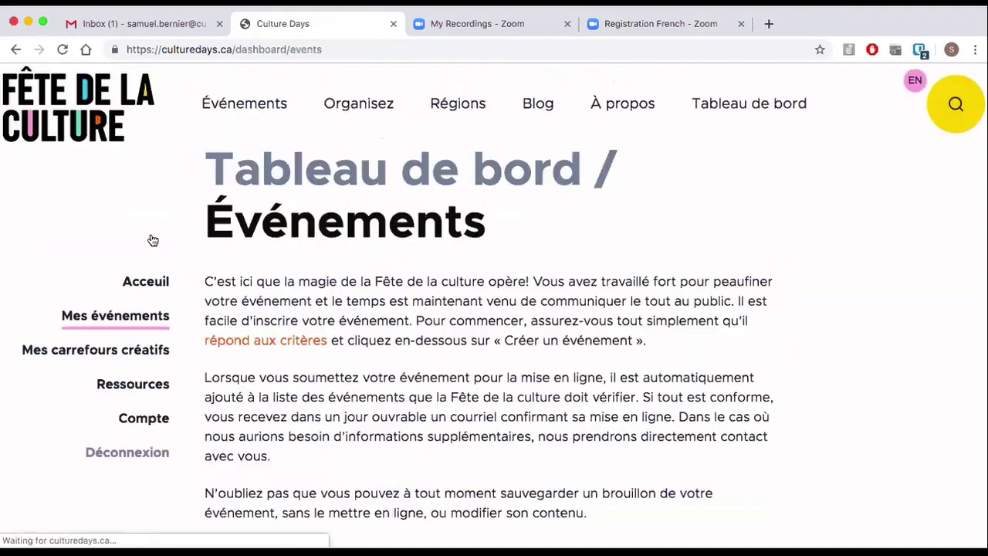
Preview the draft 'Fabrication de Poupées en Papier Historiques (test)' event in a new tab.
scroll(836, 359, down, 5)
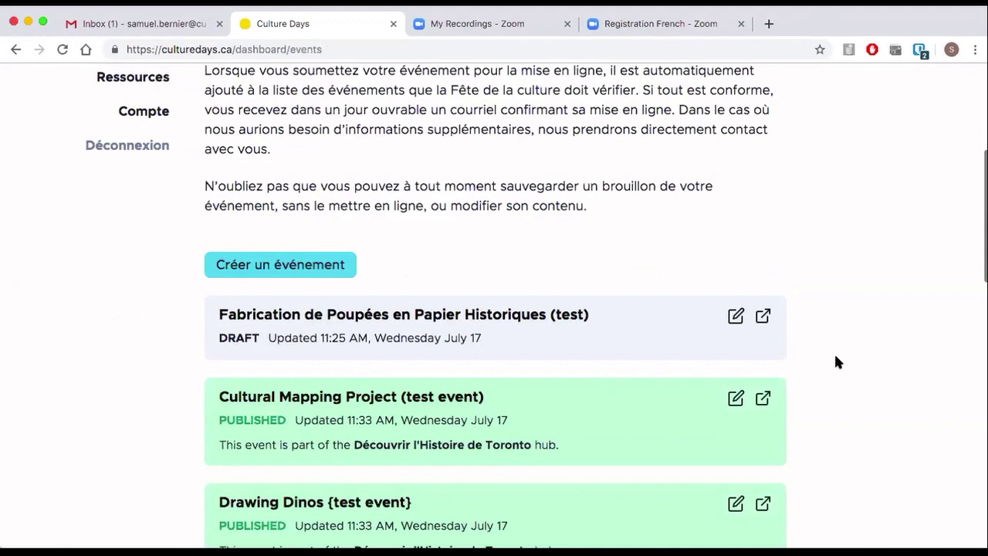
scroll(836, 361, down, 2)
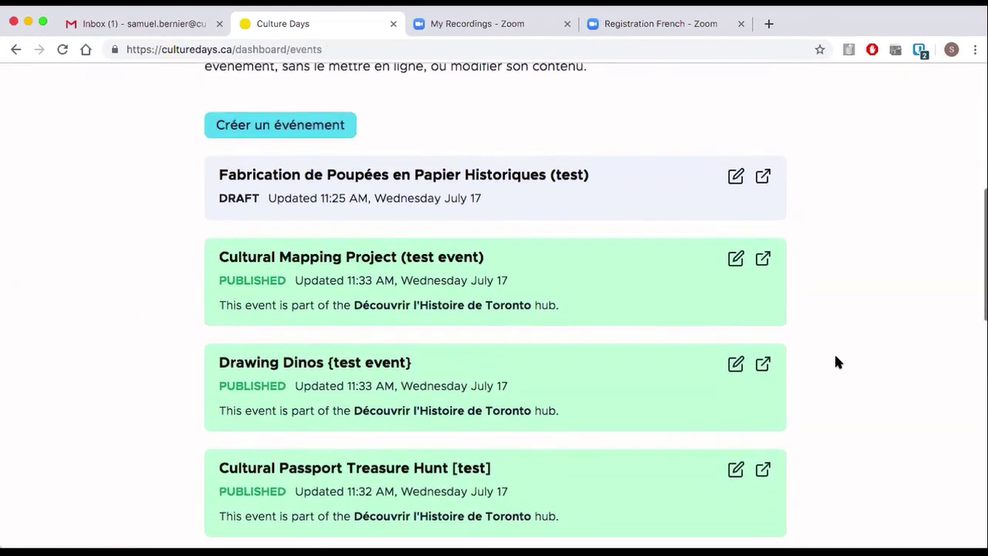
scroll(836, 361, down, 1)
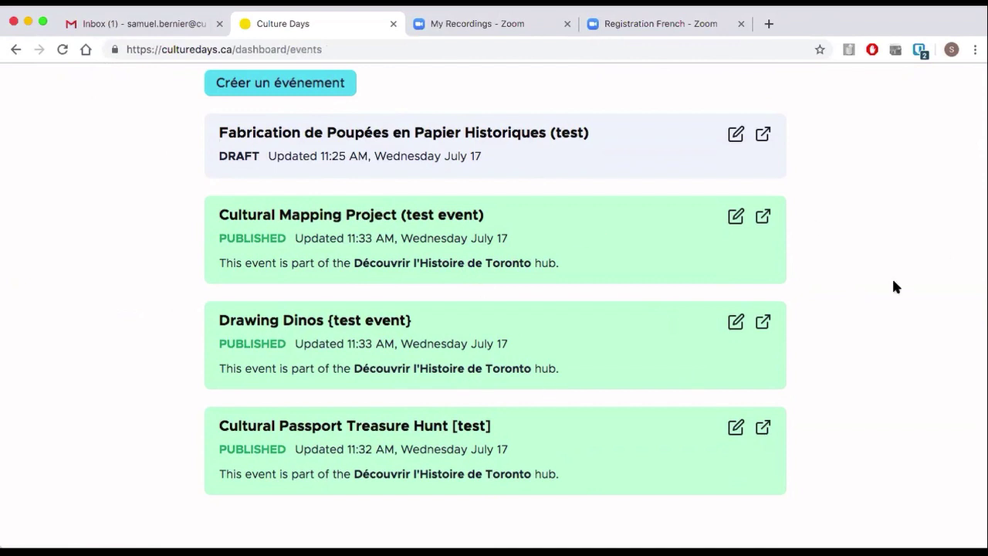
scroll(892, 278, up, 1)
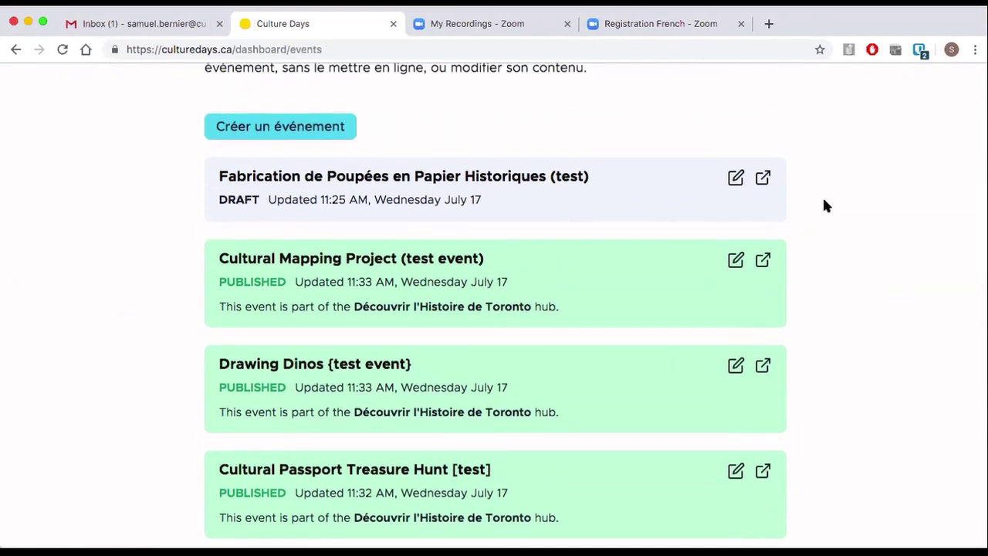
scroll(824, 199, up, 7)
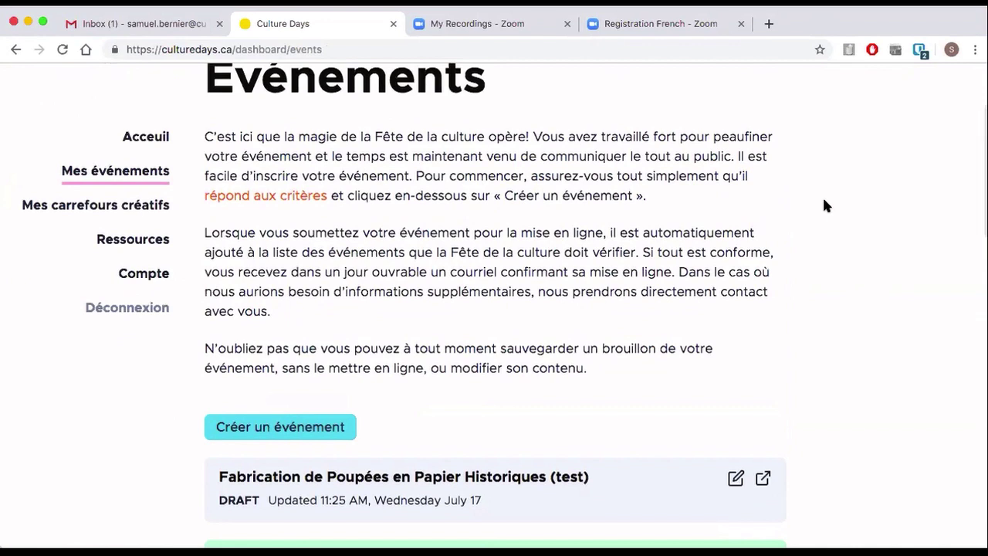
scroll(824, 199, down, 4)
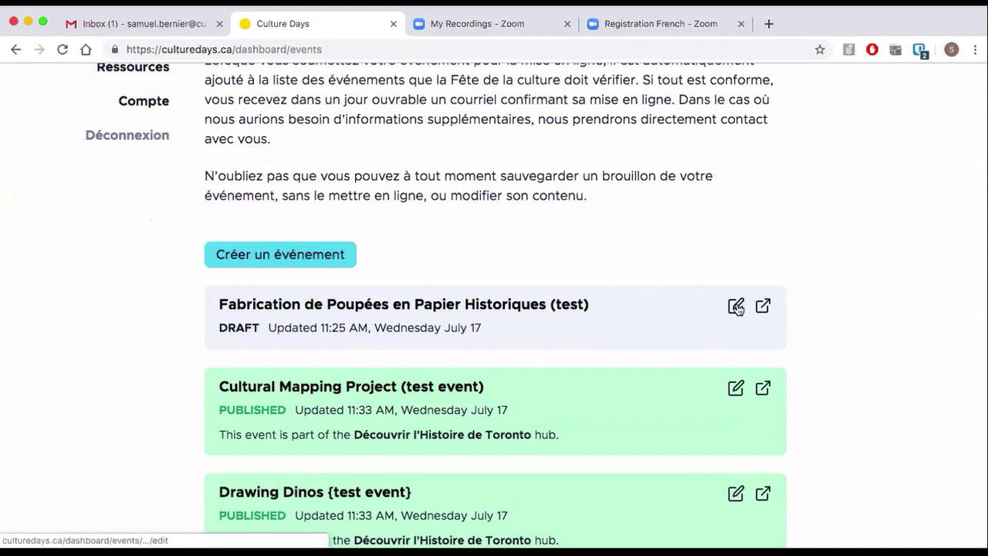
scroll(912, 342, down, 3)
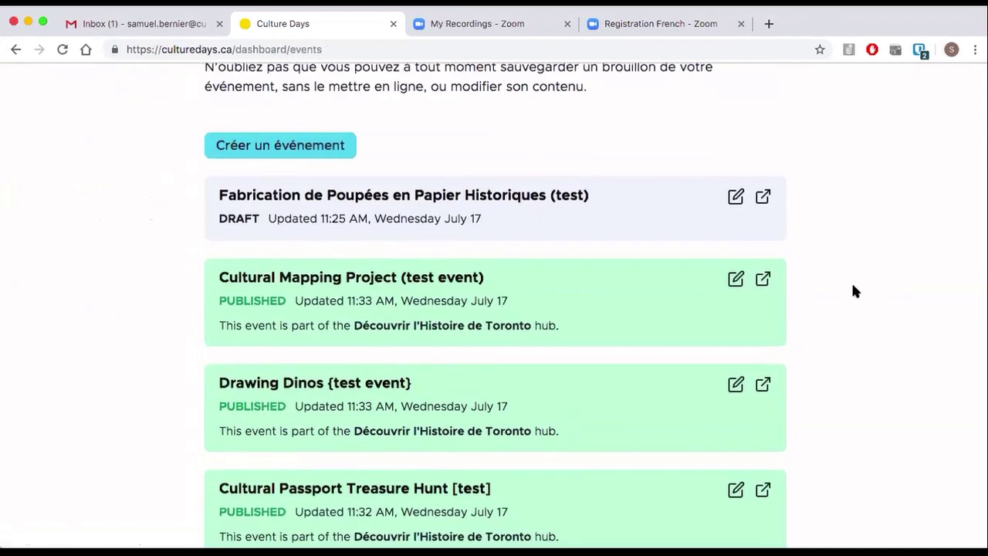
click(763, 197)
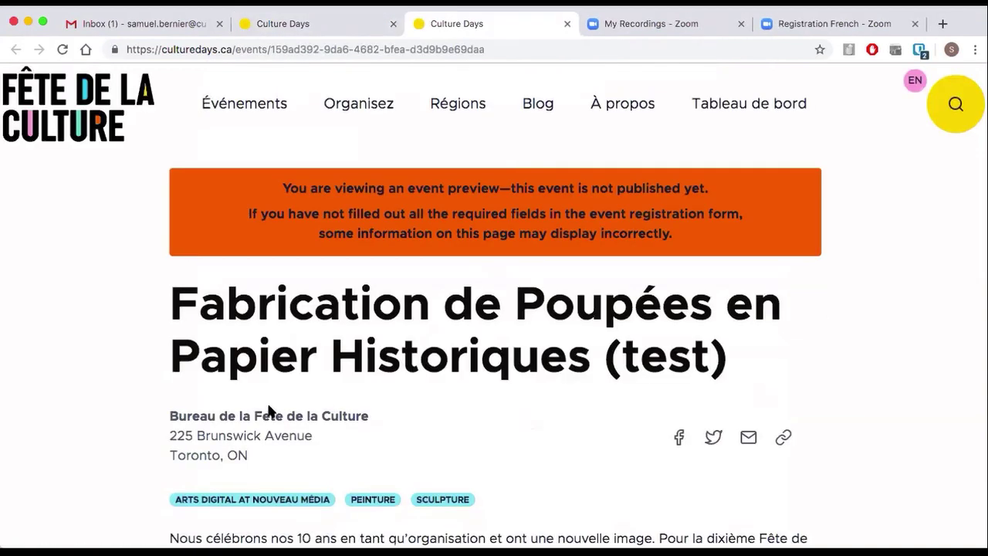
Close the paper-doll event preview and open that draft event for editing.
scroll(128, 435, down, 1)
scroll(127, 432, down, 7)
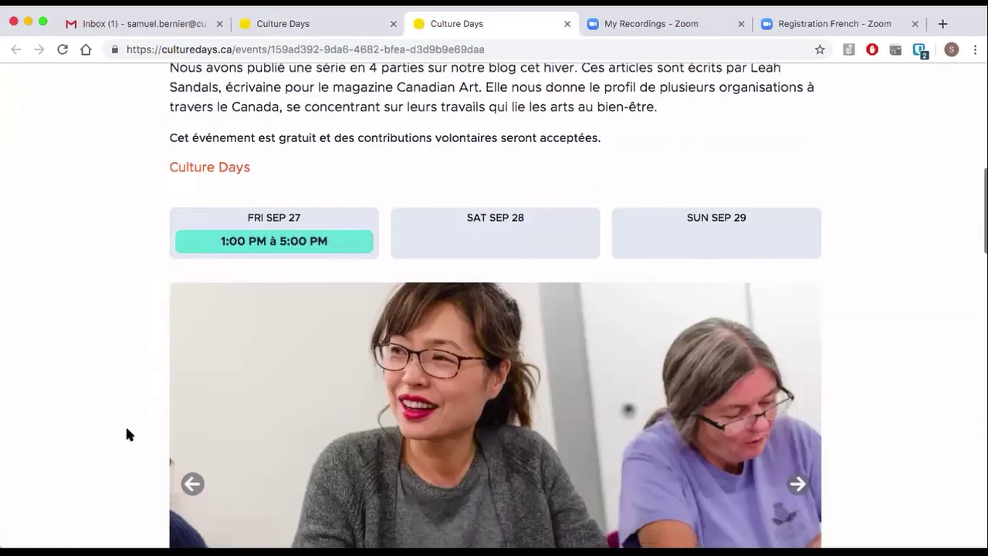
scroll(79, 446, down, 11)
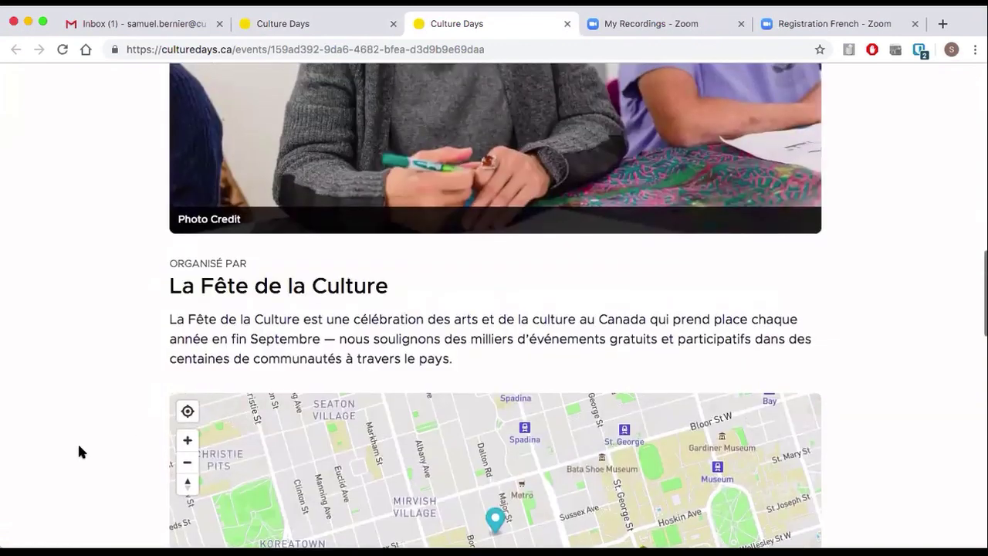
scroll(78, 451, down, 6)
scroll(79, 452, up, 20)
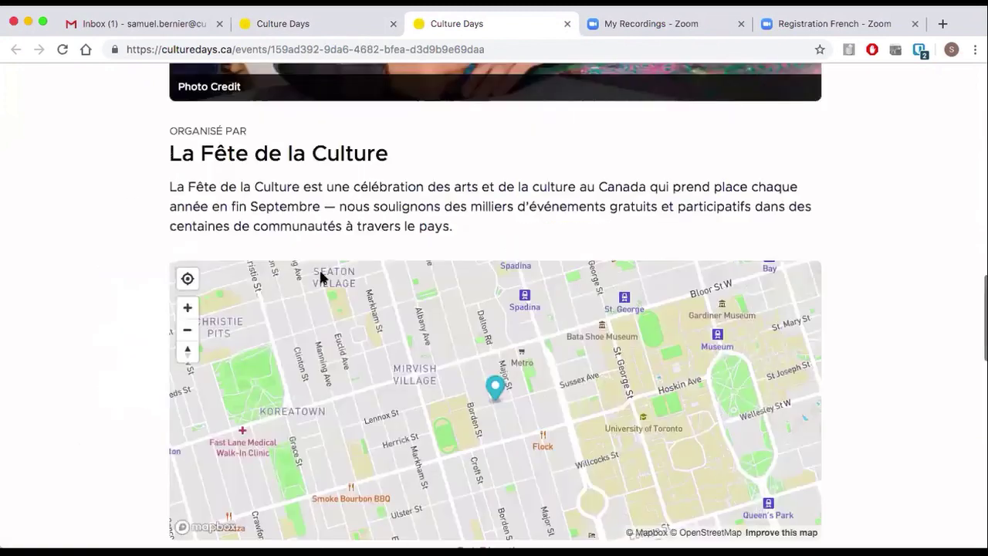
click(569, 24)
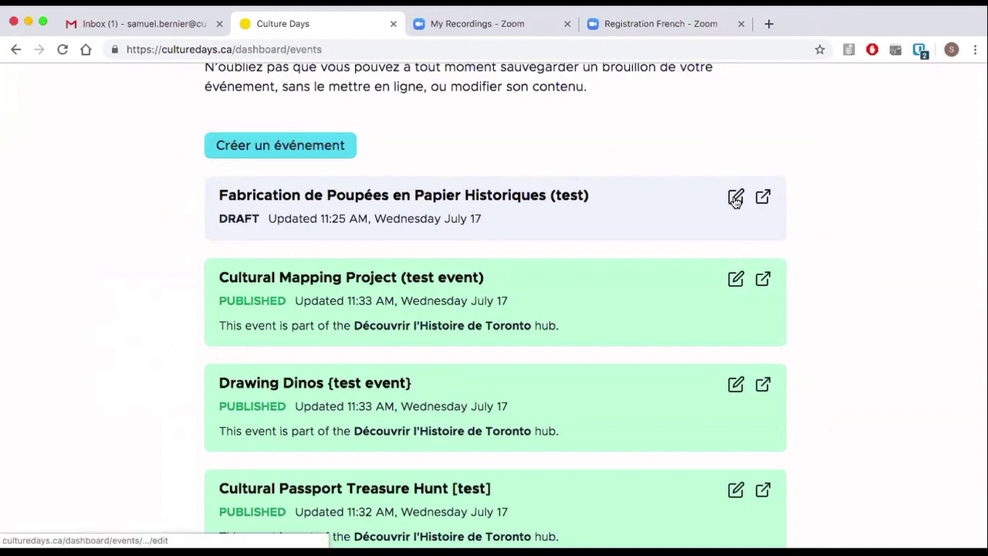
click(736, 198)
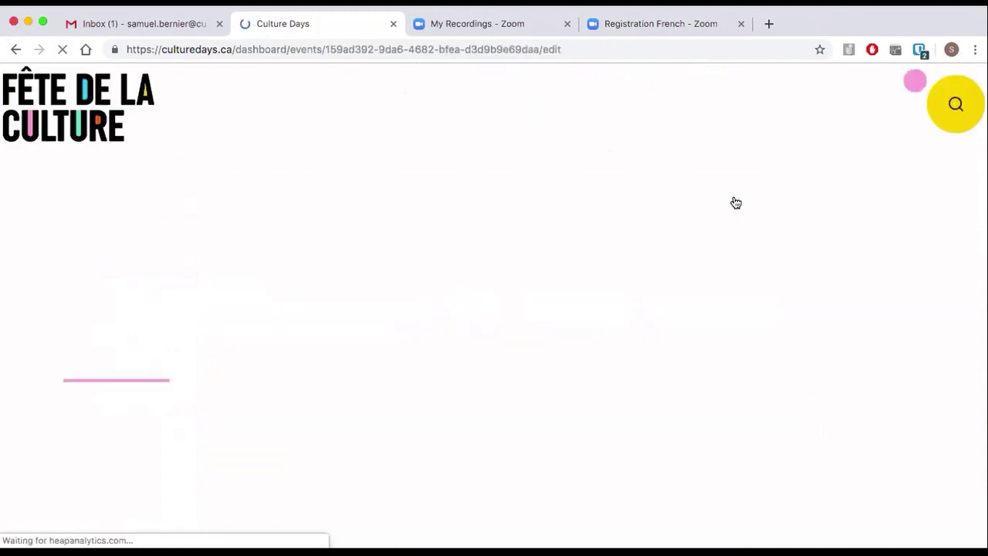
scroll(592, 351, down, 5)
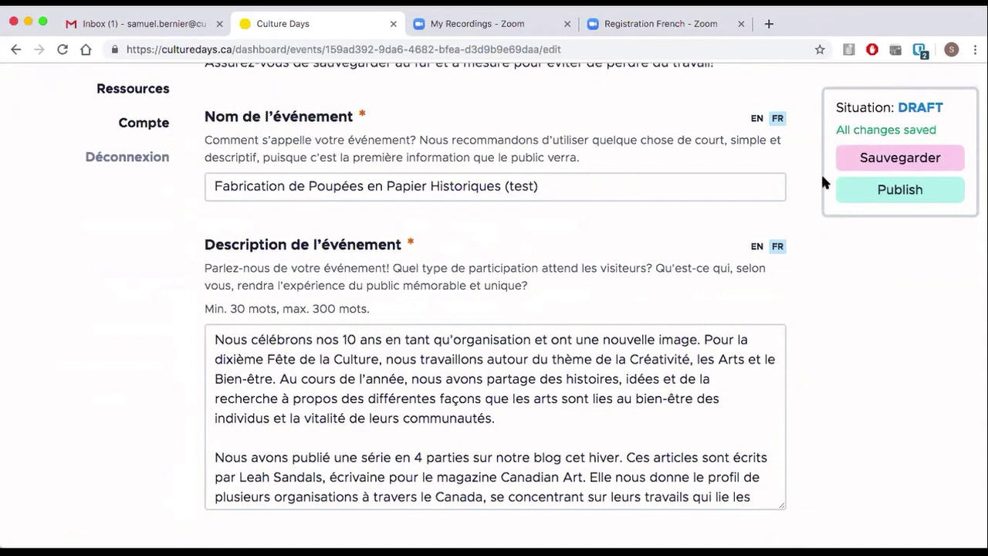
scroll(663, 153, up, 3)
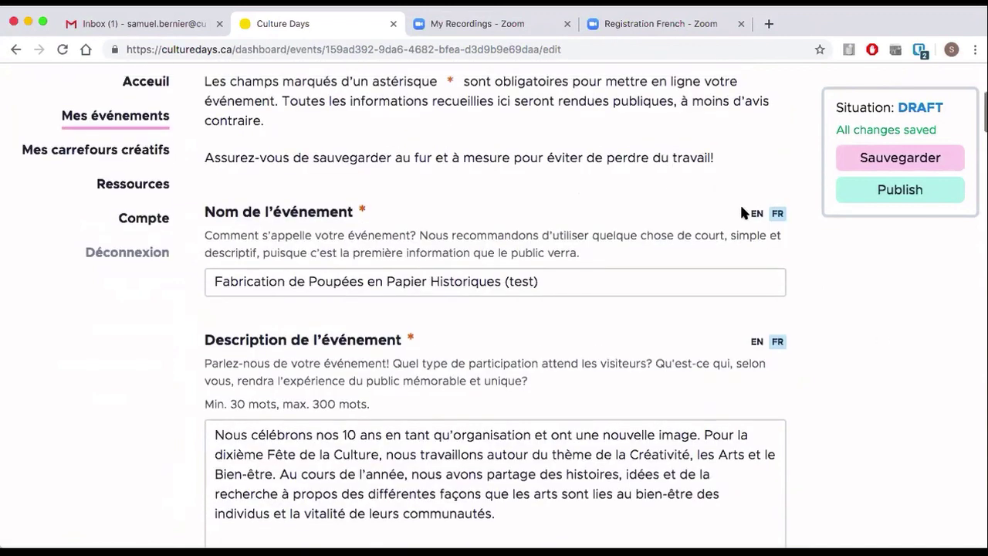
click(756, 219)
click(777, 214)
click(760, 215)
click(776, 216)
click(756, 345)
click(778, 214)
scroll(546, 182, up, 2)
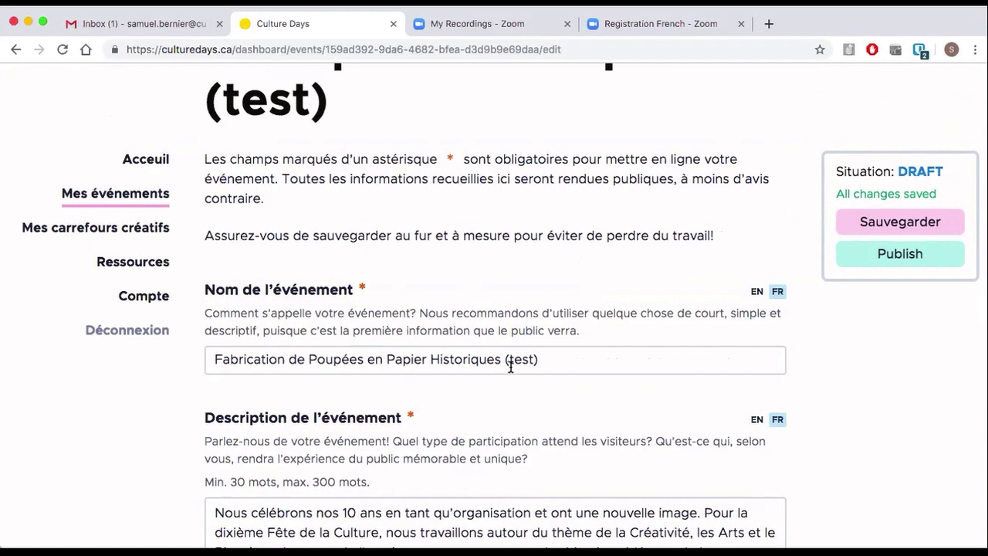
scroll(536, 336, down, 2)
click(587, 218)
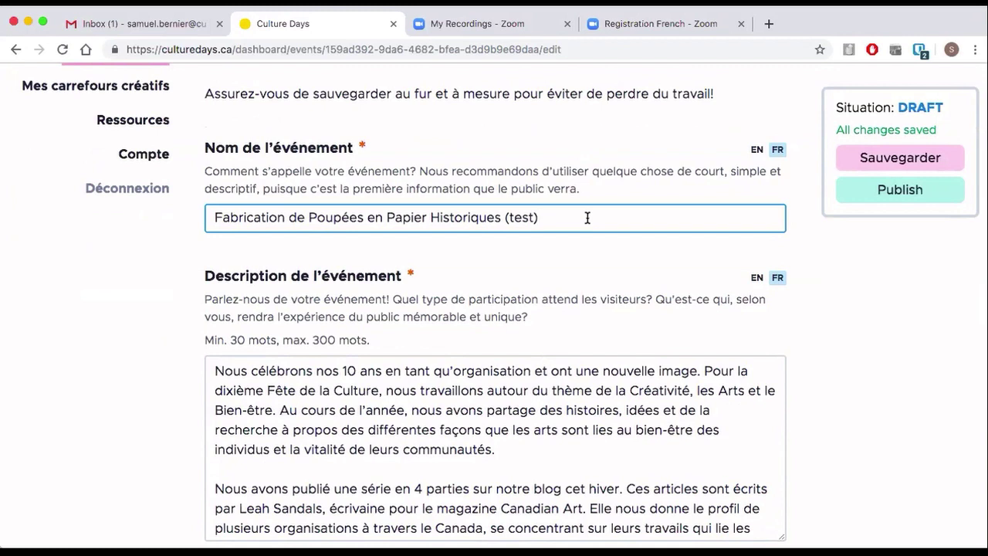
scroll(505, 419, down, 1)
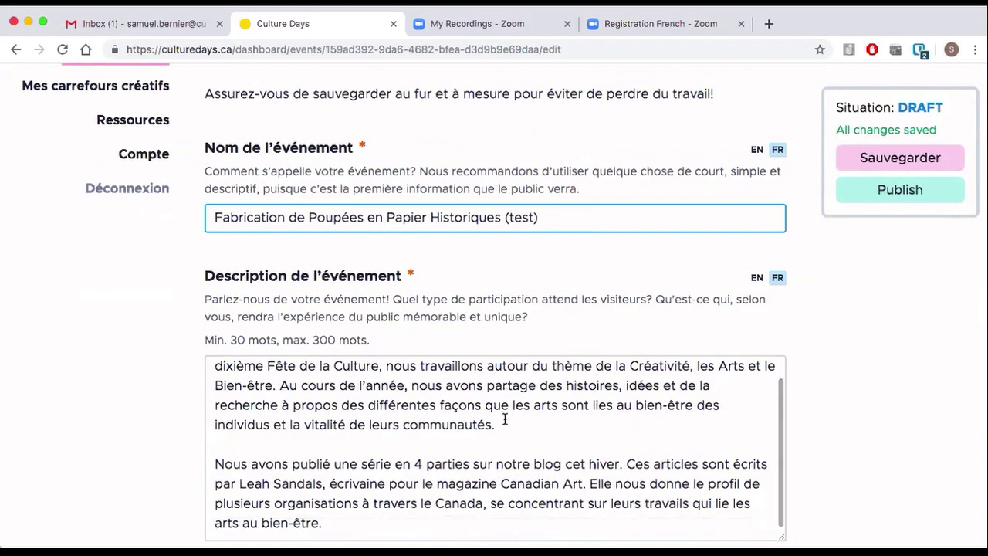
scroll(505, 419, up, 1)
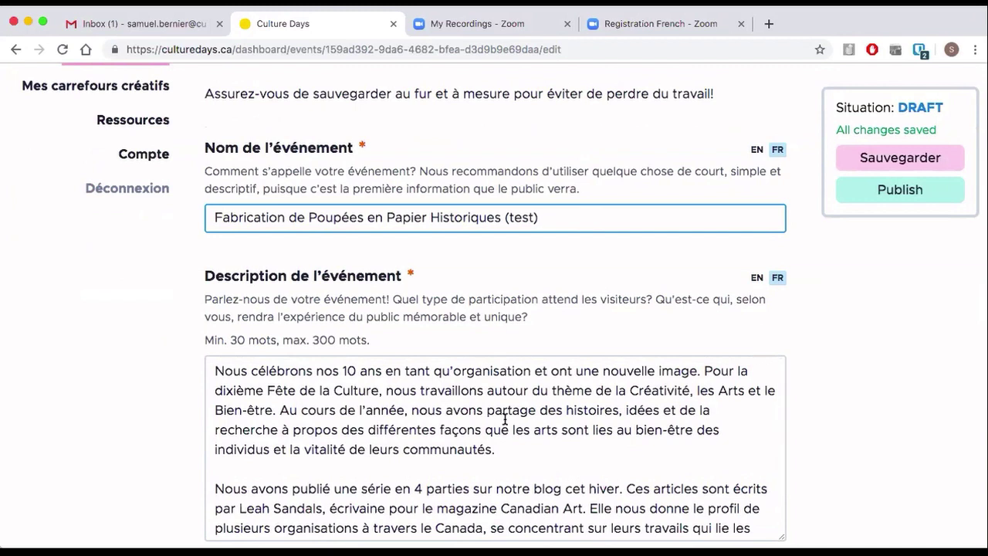
scroll(505, 419, down, 1)
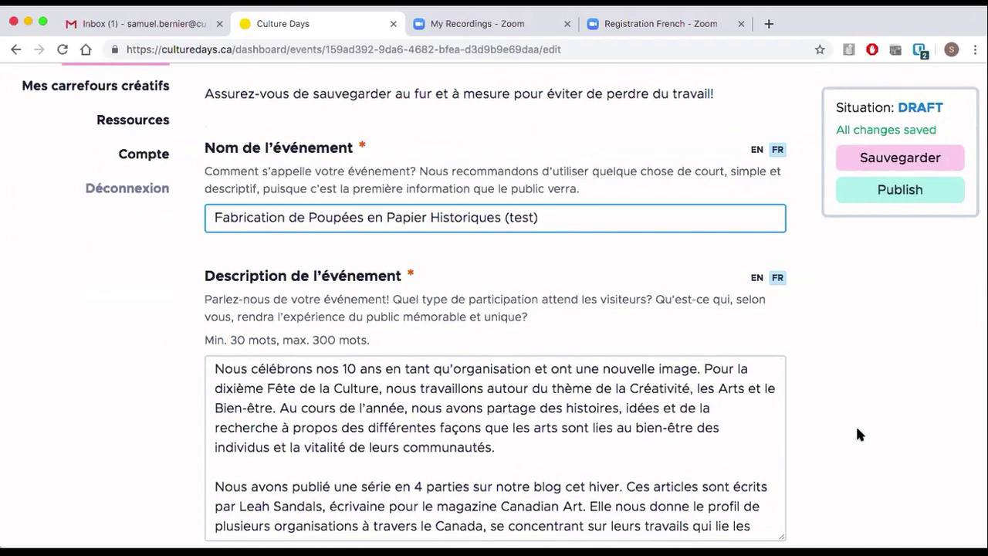
scroll(857, 429, down, 2)
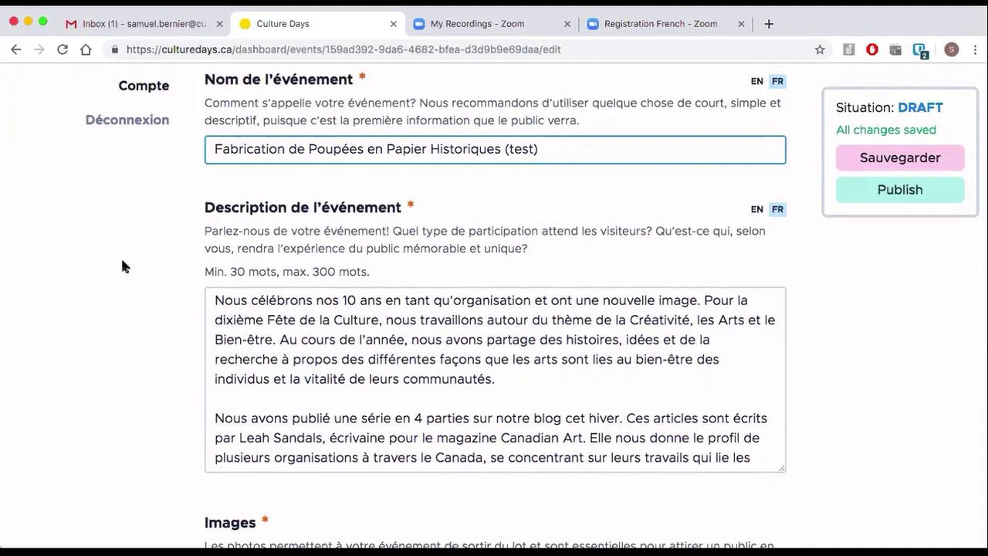
scroll(64, 452, down, 5)
scroll(64, 452, down, 3)
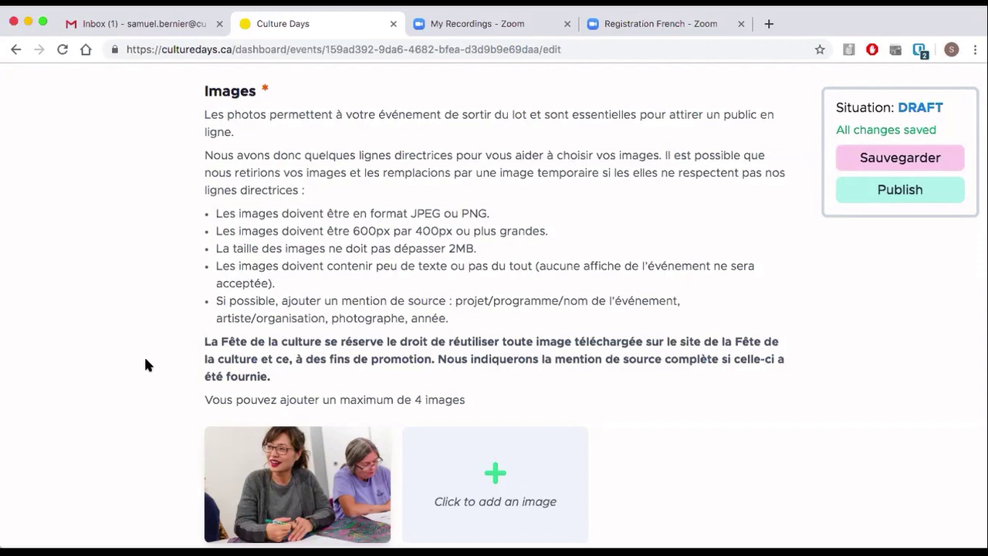
scroll(146, 364, down, 3)
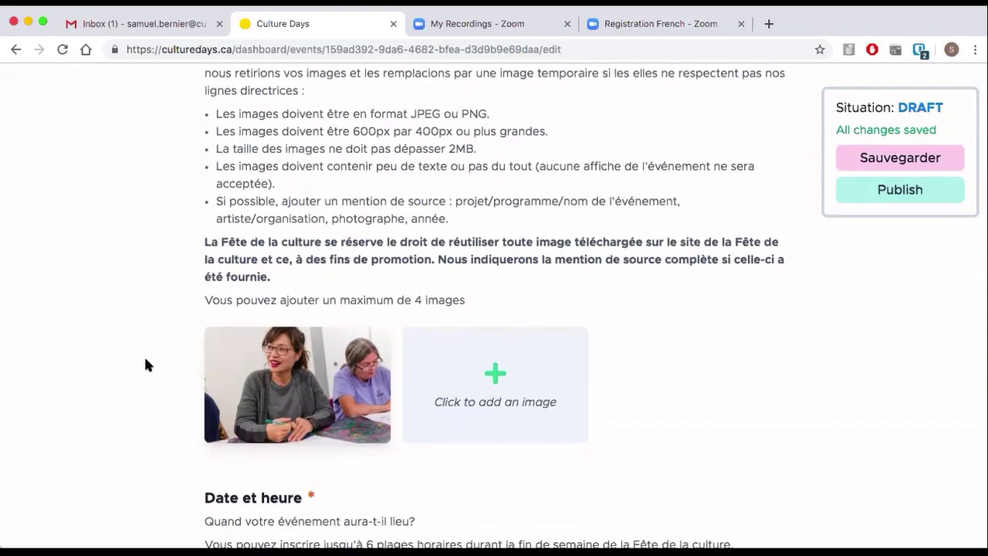
scroll(146, 363, down, 3)
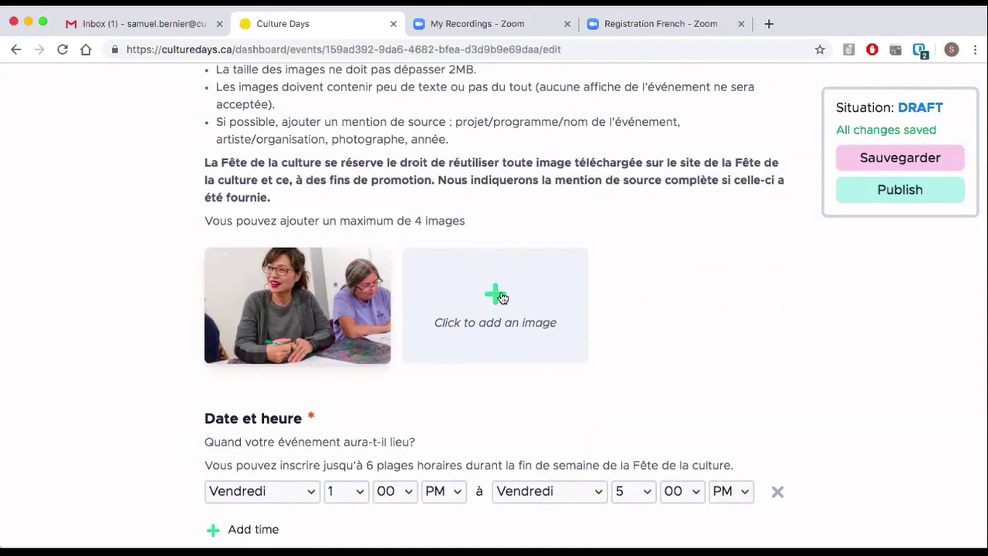
click(498, 296)
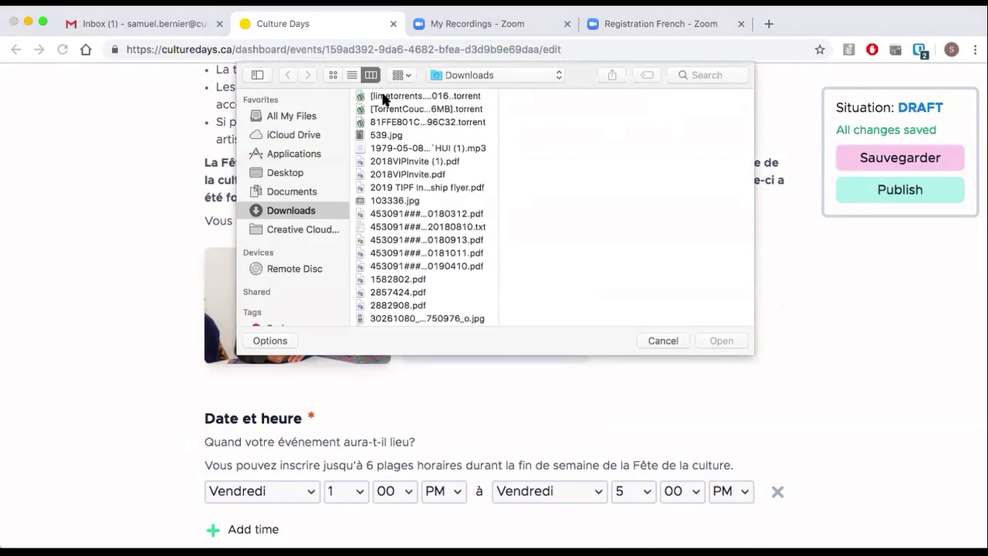
click(661, 339)
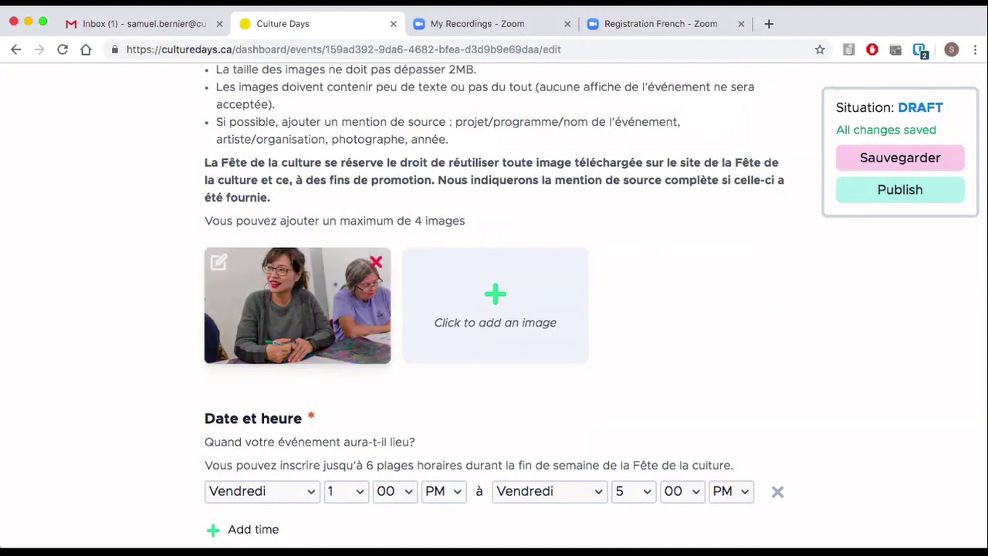
click(219, 267)
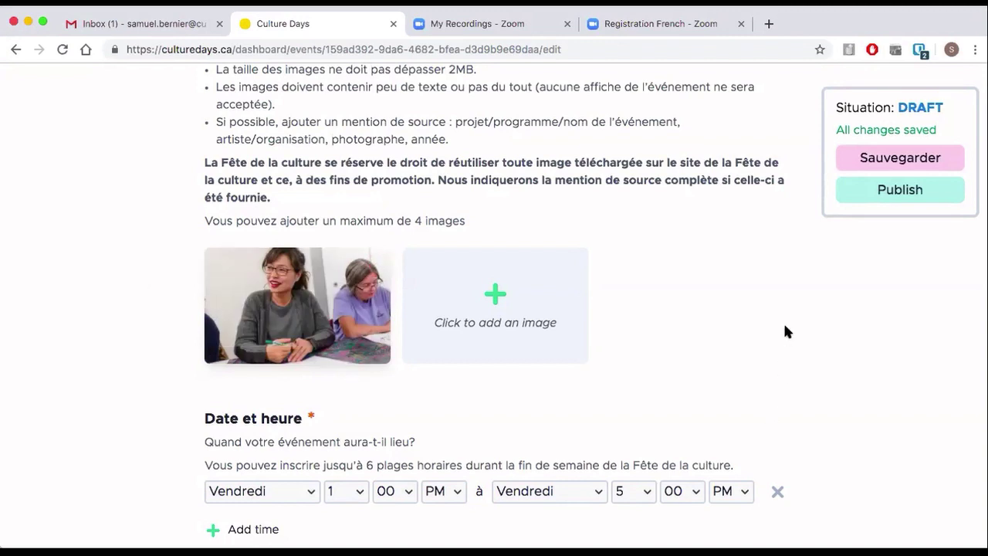
scroll(783, 321, down, 5)
scroll(783, 324, up, 3)
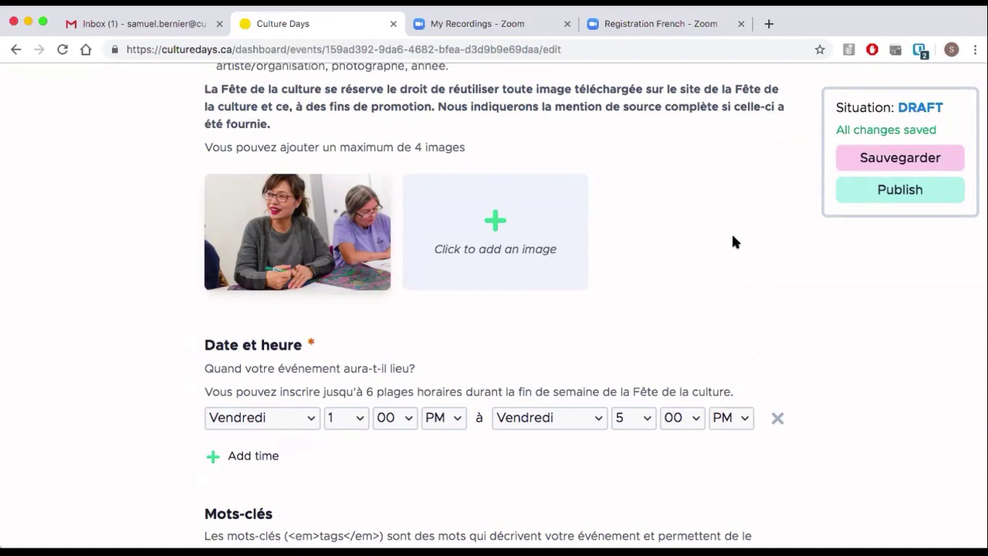
scroll(726, 242, up, 1)
scroll(64, 366, down, 5)
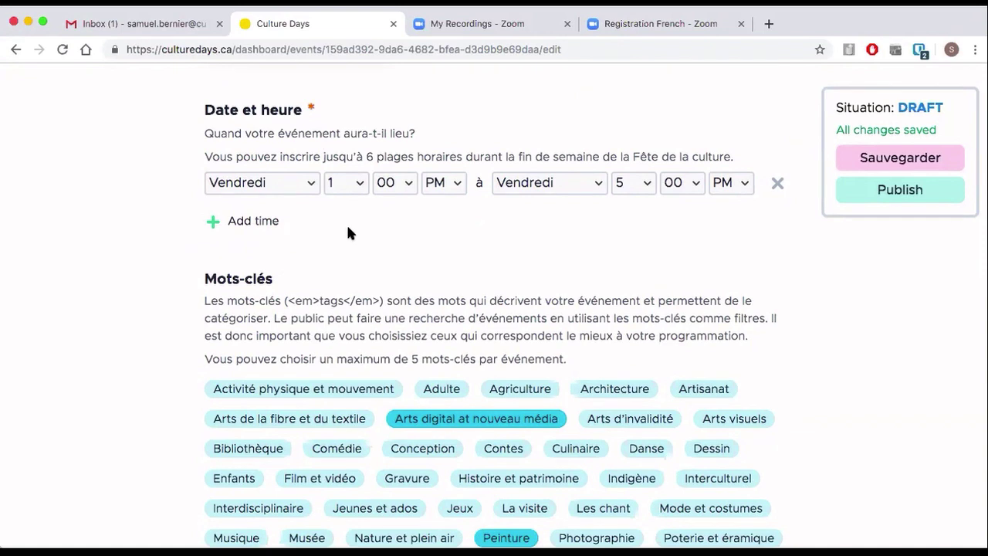
click(311, 183)
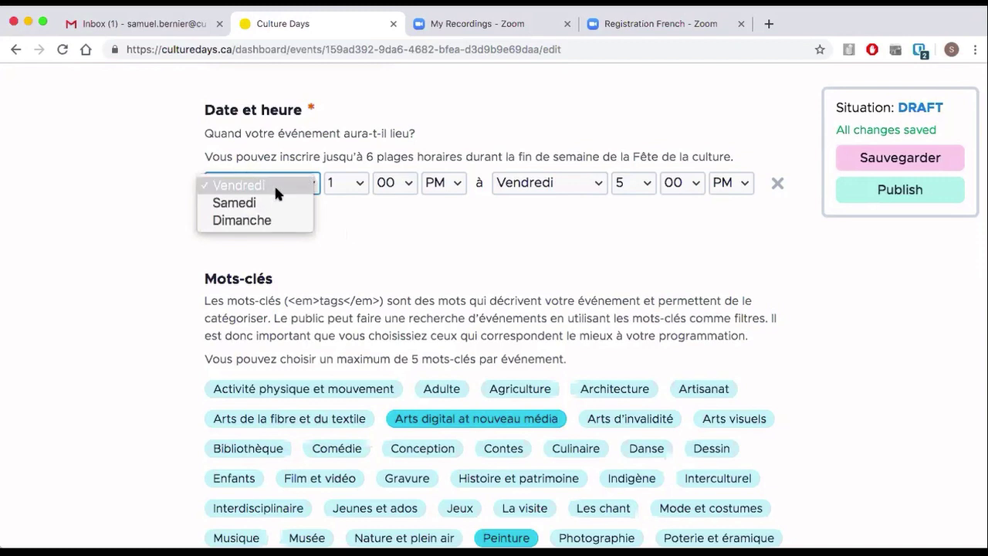
click(274, 184)
click(359, 183)
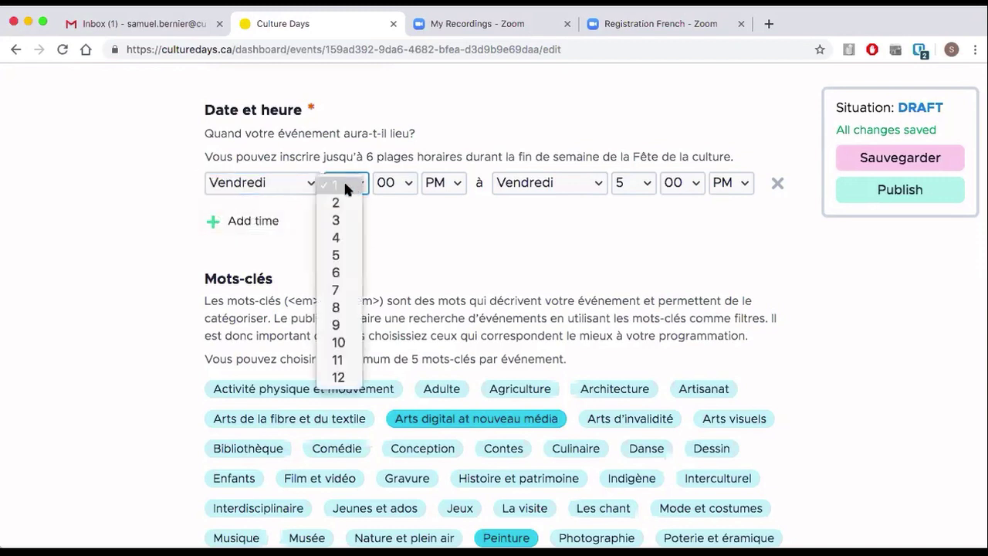
click(346, 180)
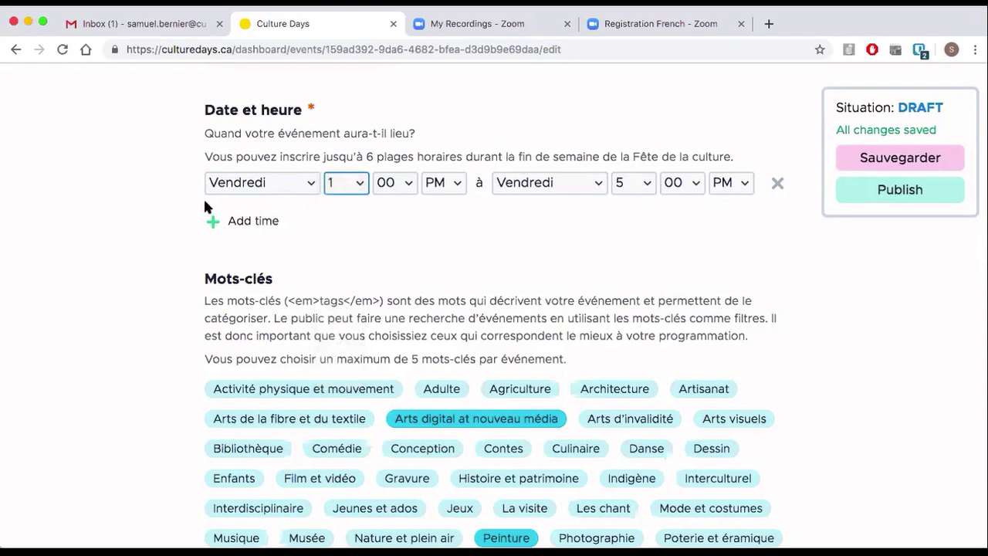
click(217, 221)
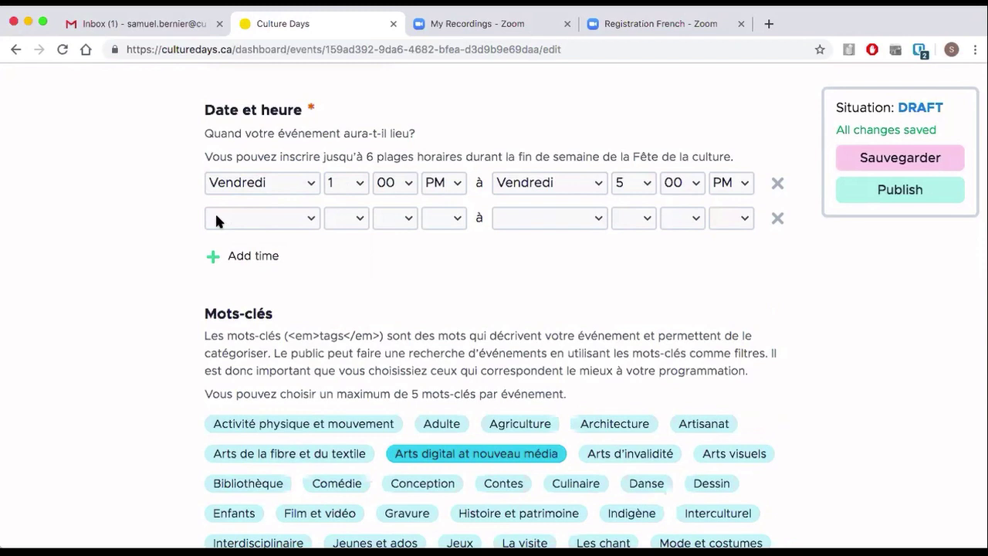
click(309, 219)
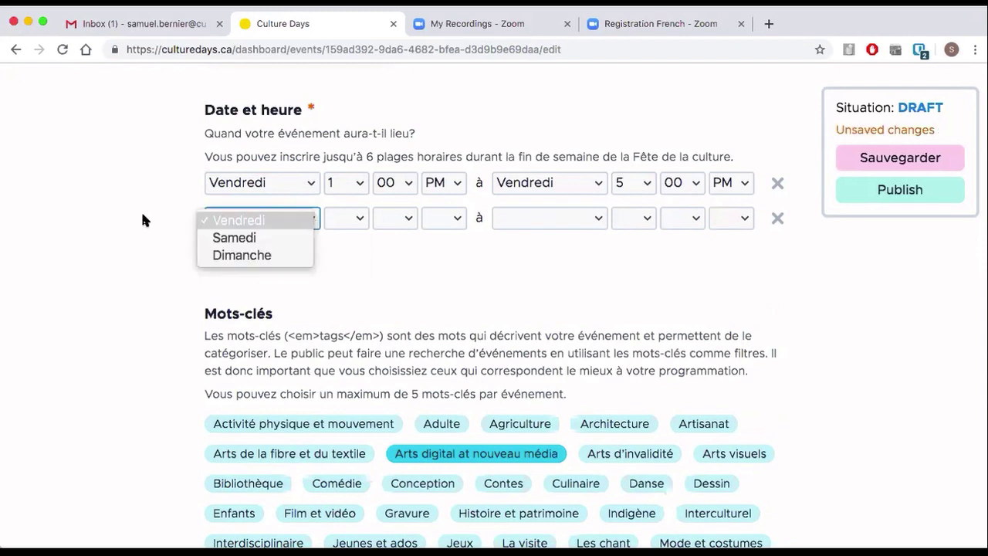
click(124, 222)
click(773, 218)
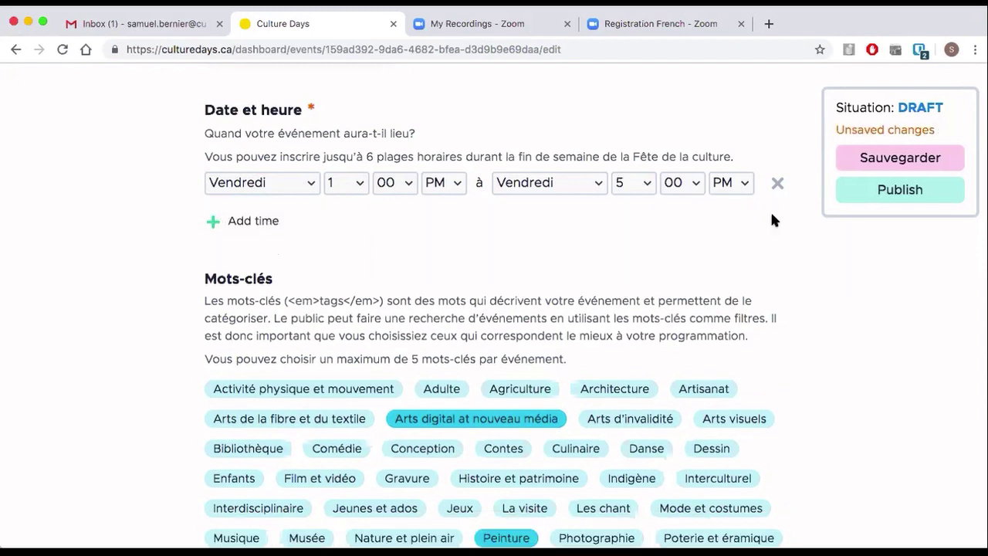
scroll(140, 287, down, 5)
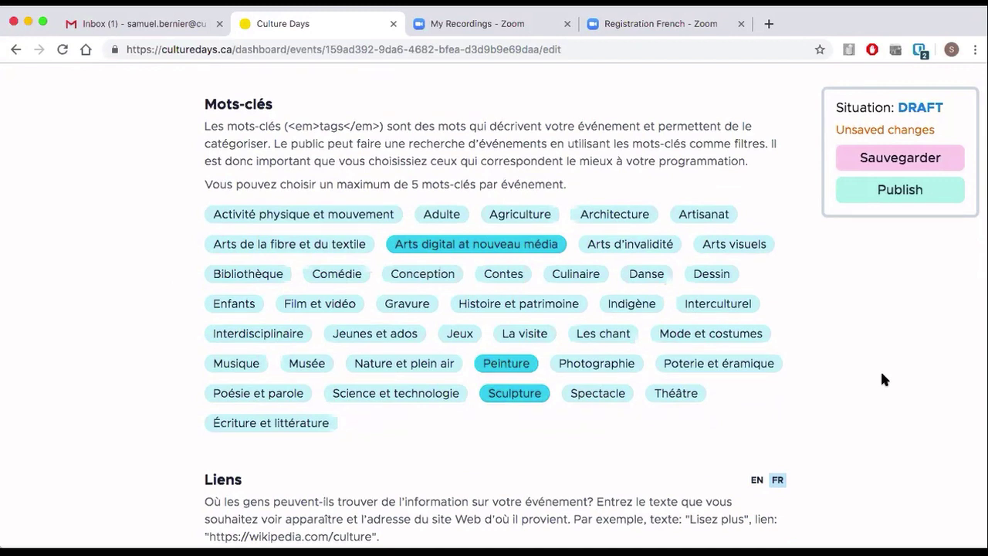
scroll(882, 374, down, 5)
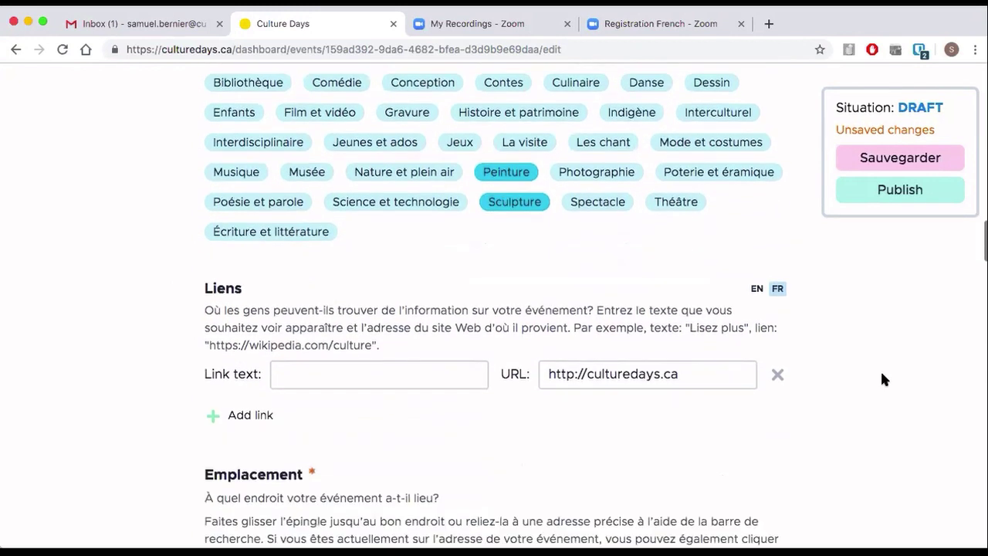
scroll(881, 374, down, 1)
scroll(882, 374, down, 2)
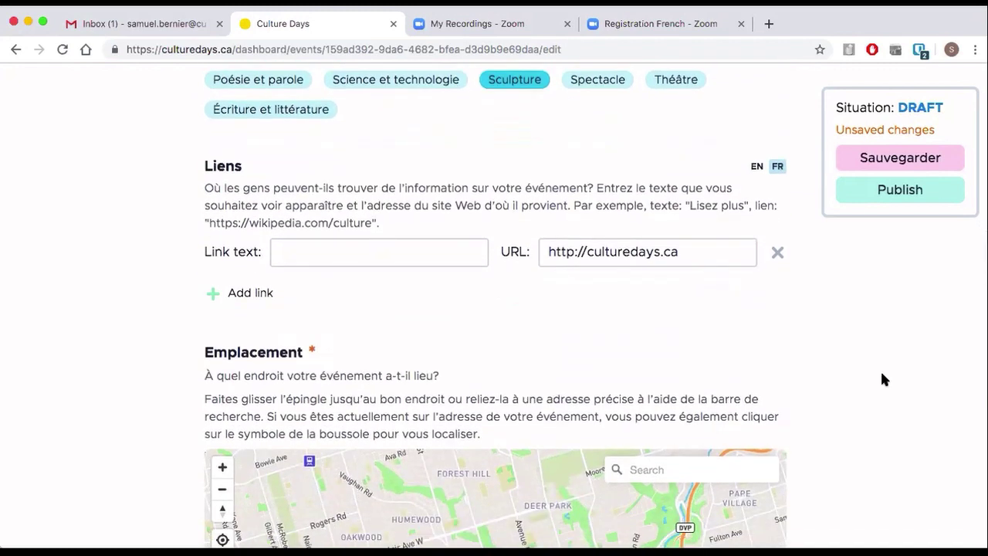
drag(725, 251, 528, 233)
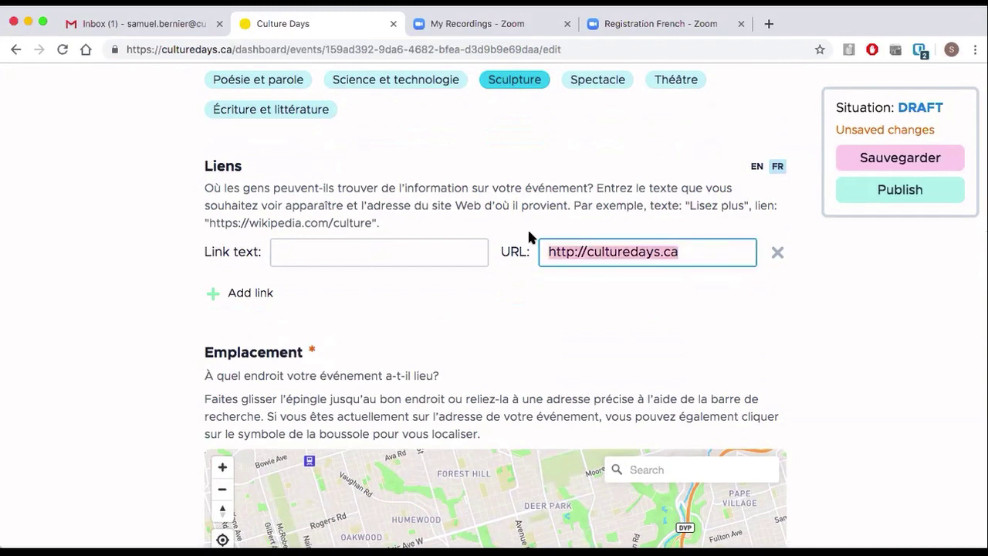
click(632, 305)
click(712, 256)
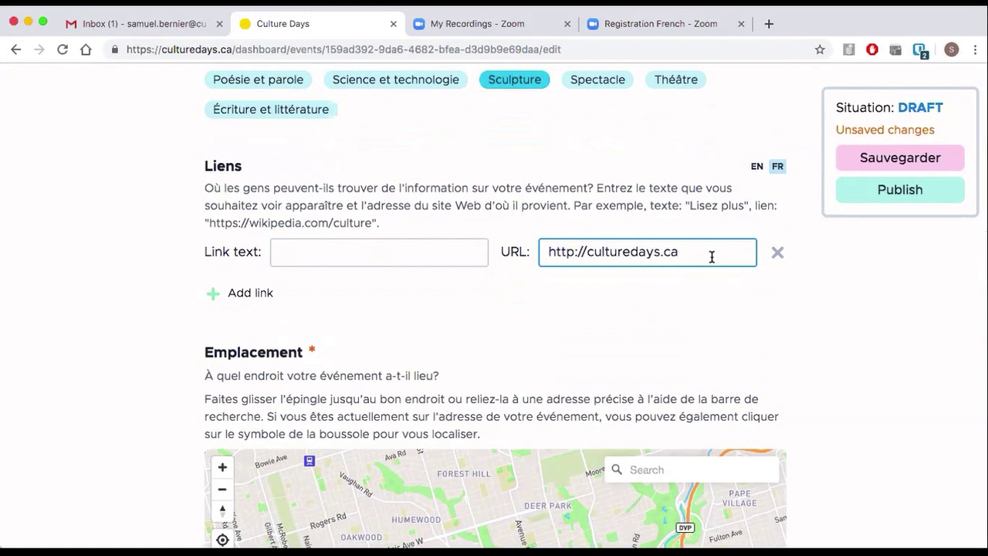
drag(697, 250, 543, 249)
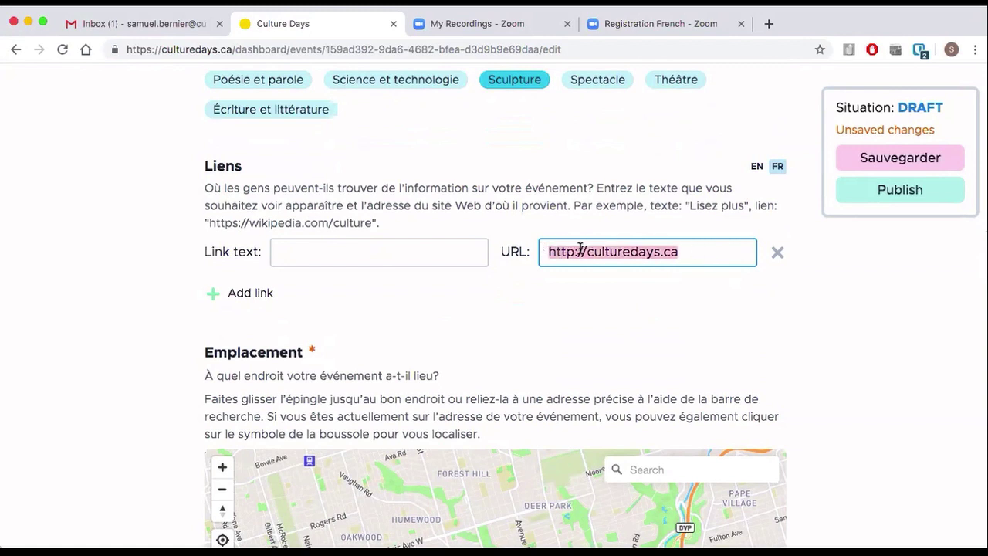
click(694, 256)
drag(694, 257, 543, 248)
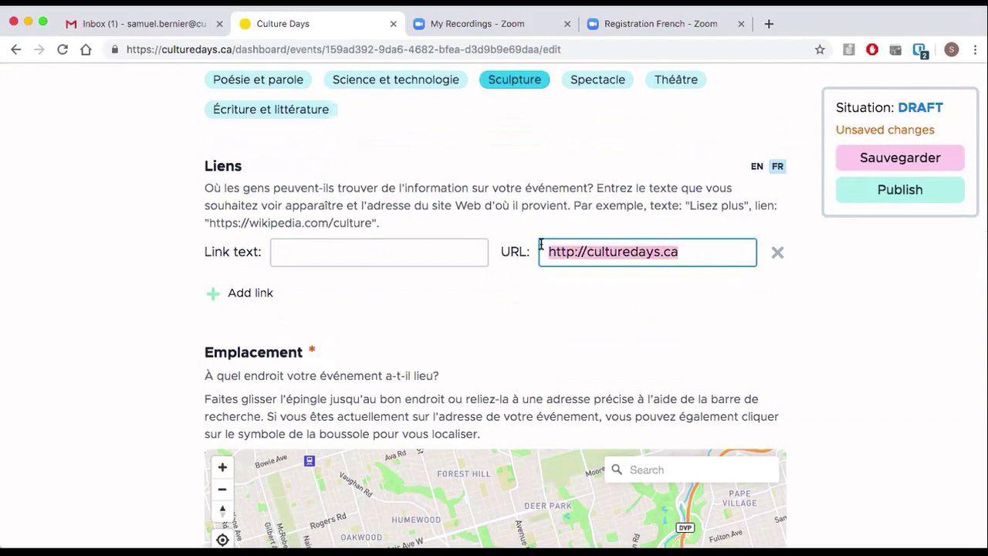
click(622, 253)
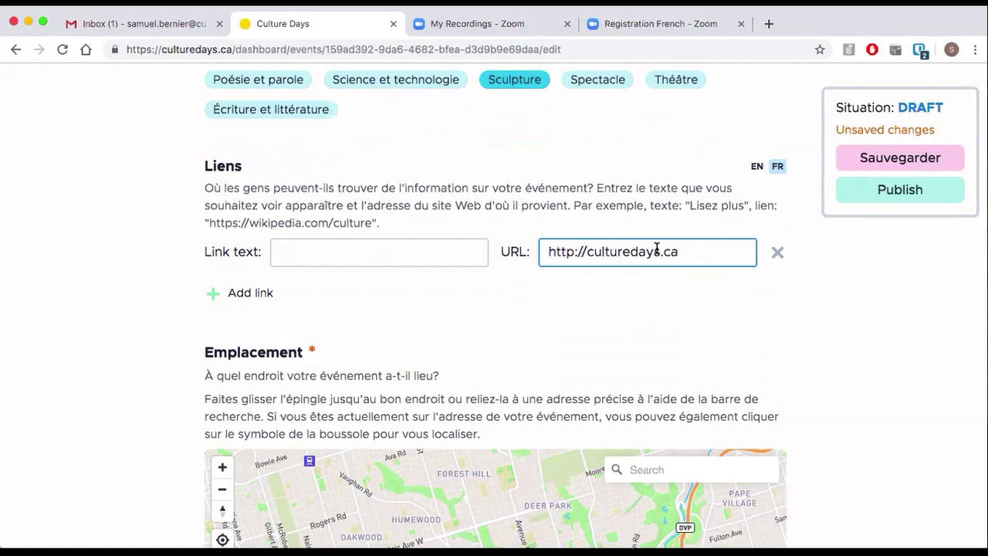
Type 'Culture Days' as the link text, then erase it back to 'C'.
click(383, 256)
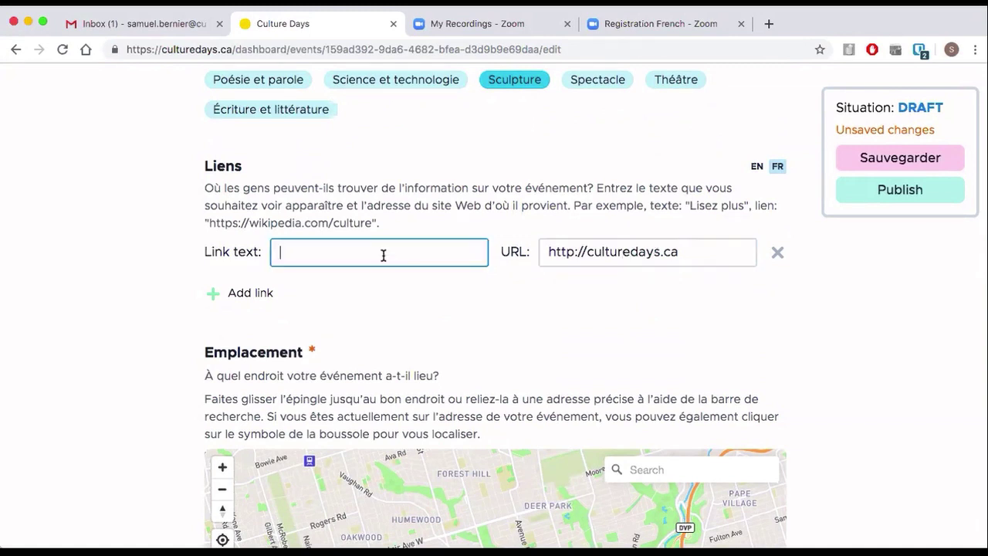
text(Culture)
key(BackSpace)
text(Days)
key(BackSpace)
key(BackSpace)
key(BackSpace)
key(BackSpace)
key(BackSpace)
key(BackSpace)
key(BackSpace)
key(BackSpace)
key(BackSpace)
key(BackSpace)
key(BackSpace)
key(BackSpace)
Zoom the map in and drag the location pin around near Borden St.
scroll(86, 339, down, 5)
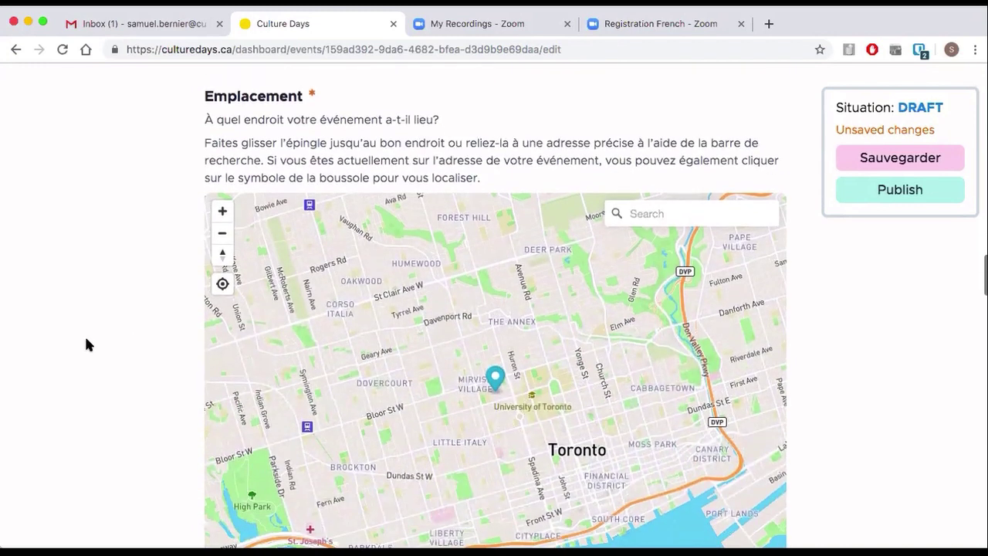
scroll(69, 345, down, 1)
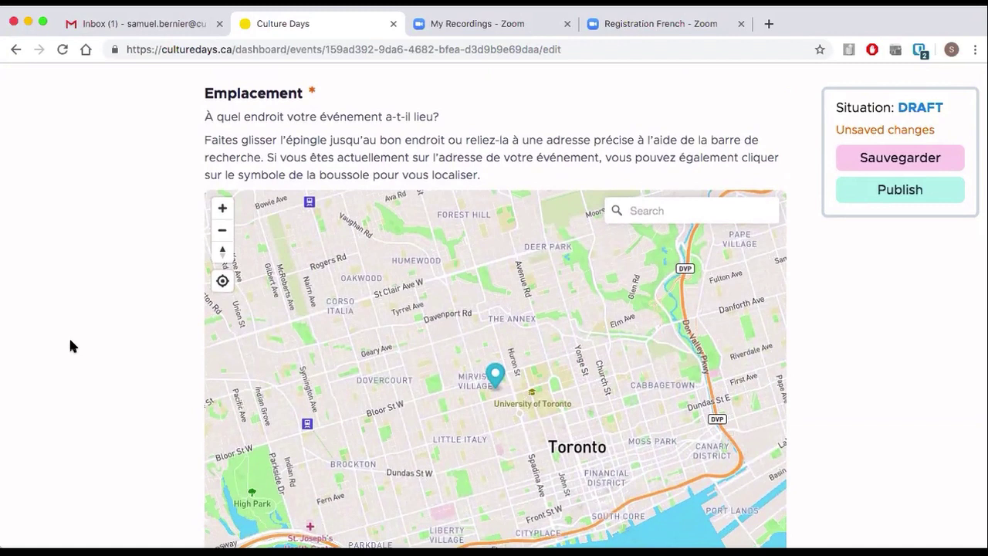
scroll(114, 324, down, 2)
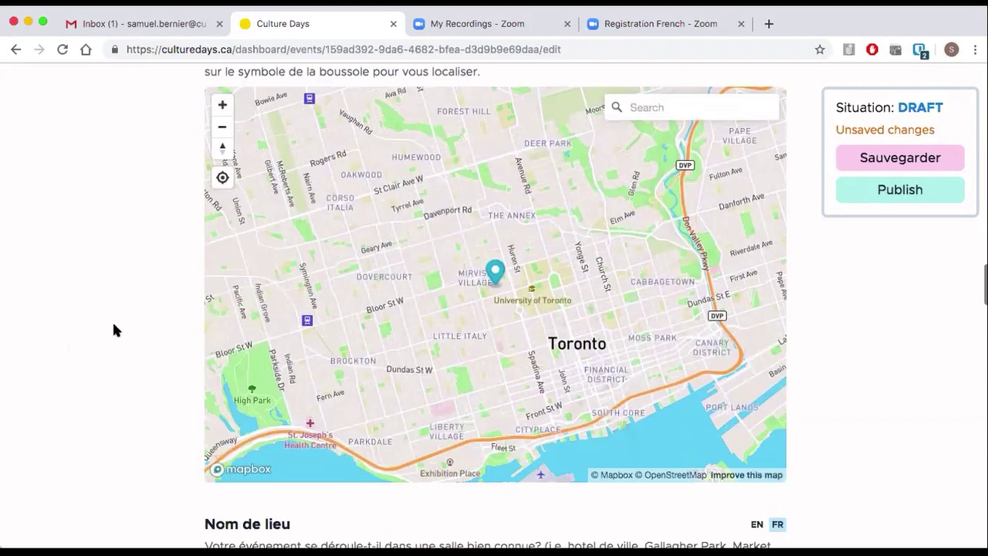
click(223, 115)
click(224, 115)
drag(496, 277, 452, 211)
drag(427, 283, 301, 198)
click(222, 115)
scroll(561, 316, down, 3)
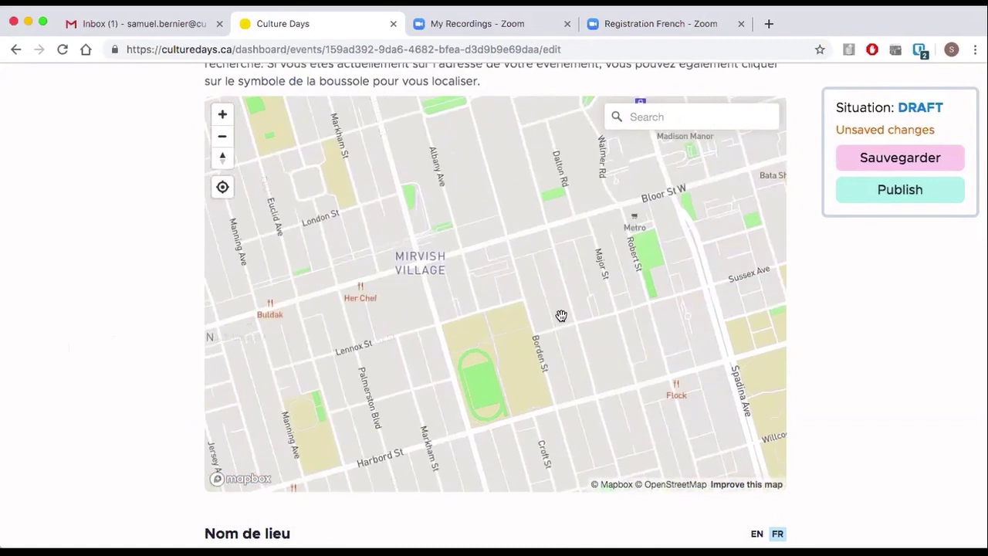
scroll(605, 331, up, 3)
drag(264, 152, 589, 336)
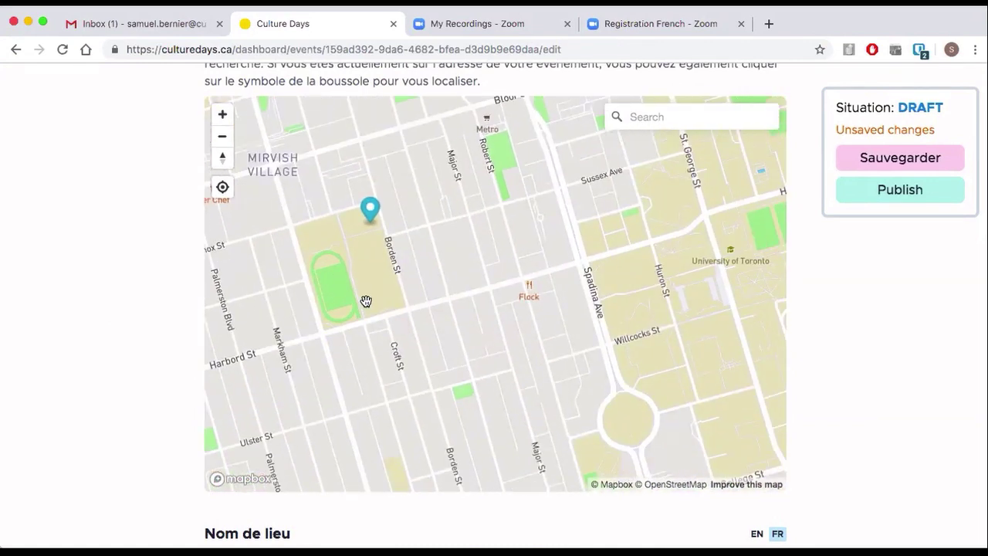
mouse_move(371, 208)
mouse_down()
mouse_move(412, 224)
mouse_move(432, 264)
mouse_move(451, 276)
mouse_up()
Zoom out and search '255 brunswick', choosing 255 Brunswick Avenue, Toronto.
click(222, 139)
click(222, 142)
click(313, 129)
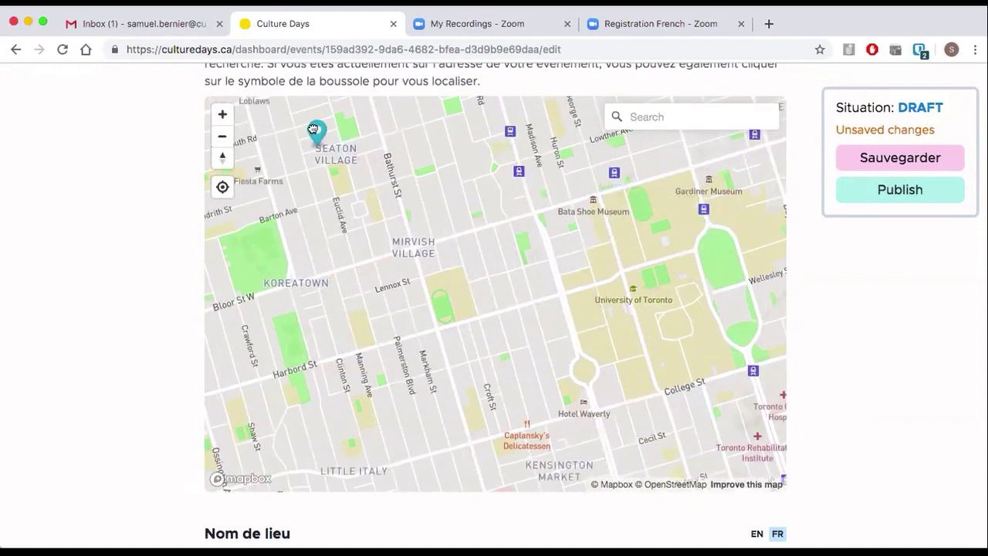
drag(313, 129, 288, 135)
click(672, 116)
text(255 )
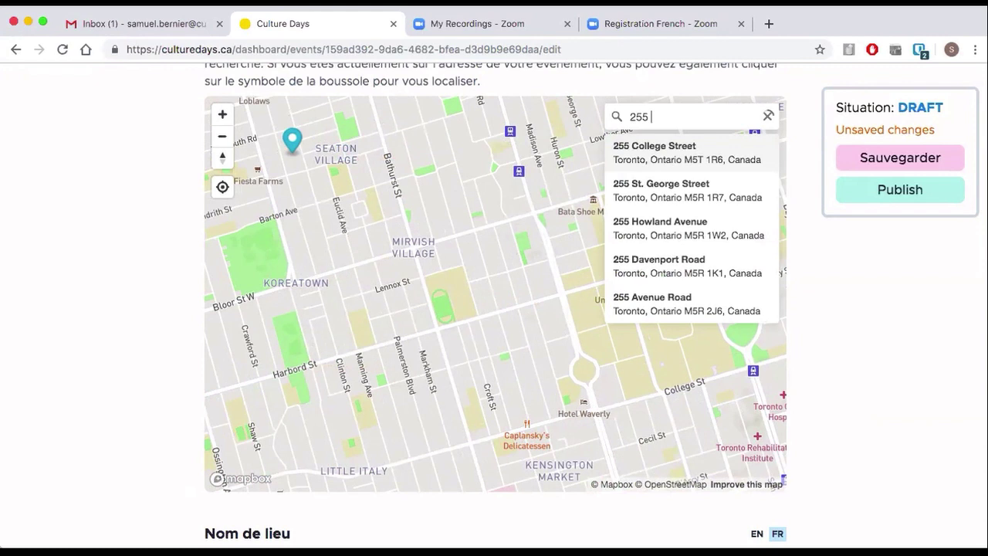
text(brunswick)
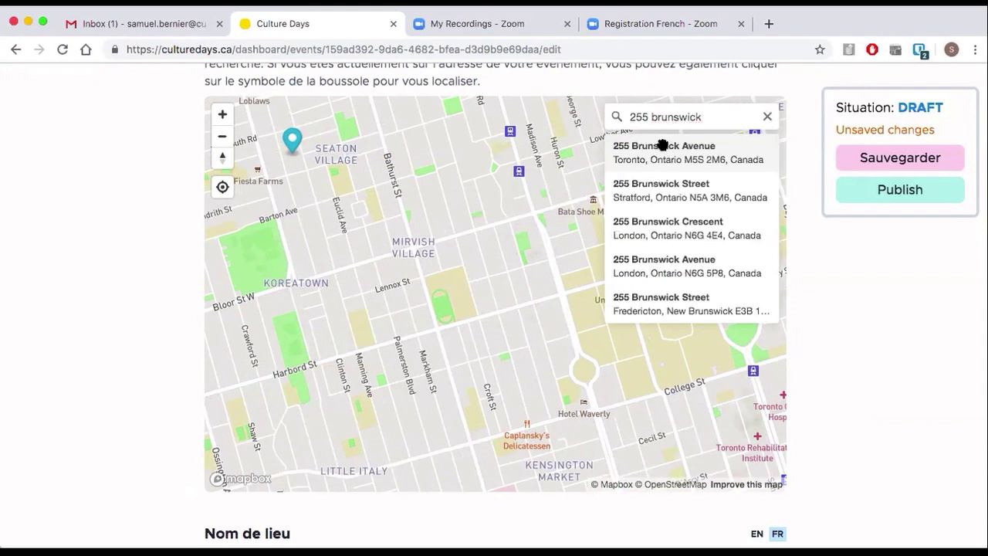
click(662, 146)
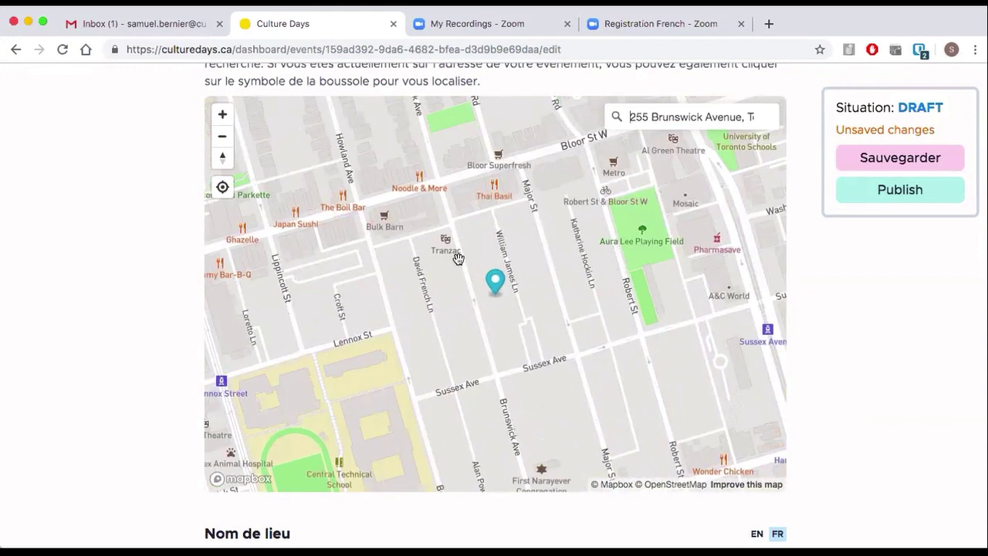
scroll(113, 344, down, 5)
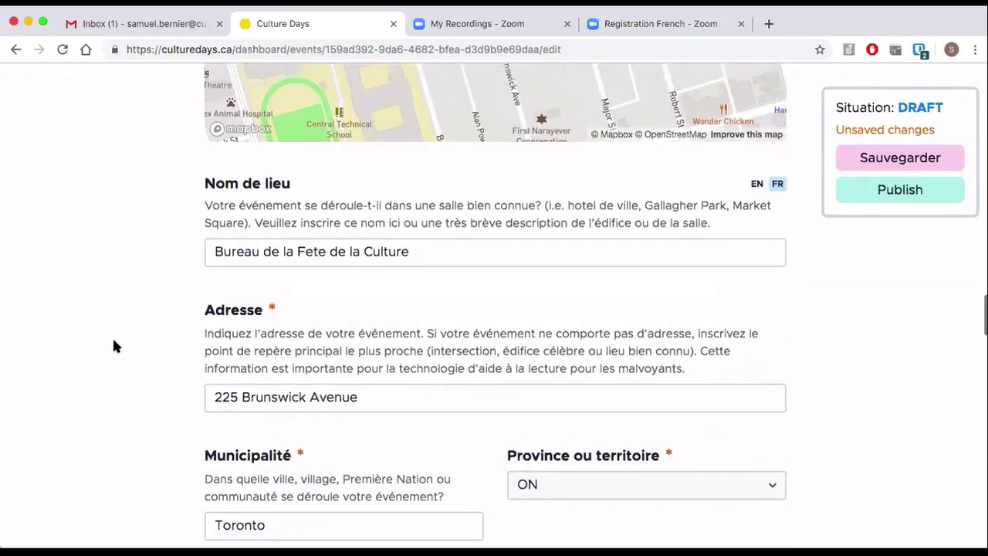
click(413, 248)
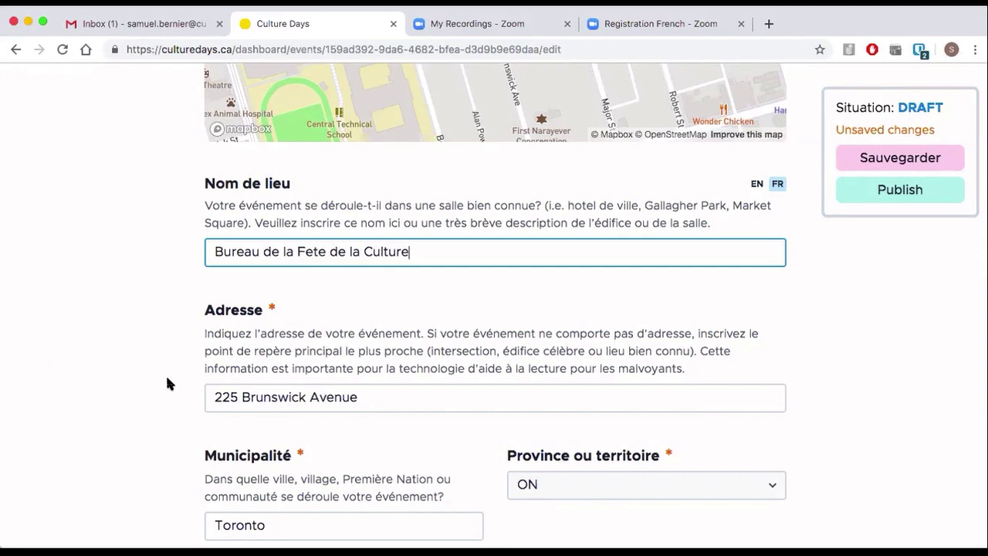
scroll(147, 381, down, 3)
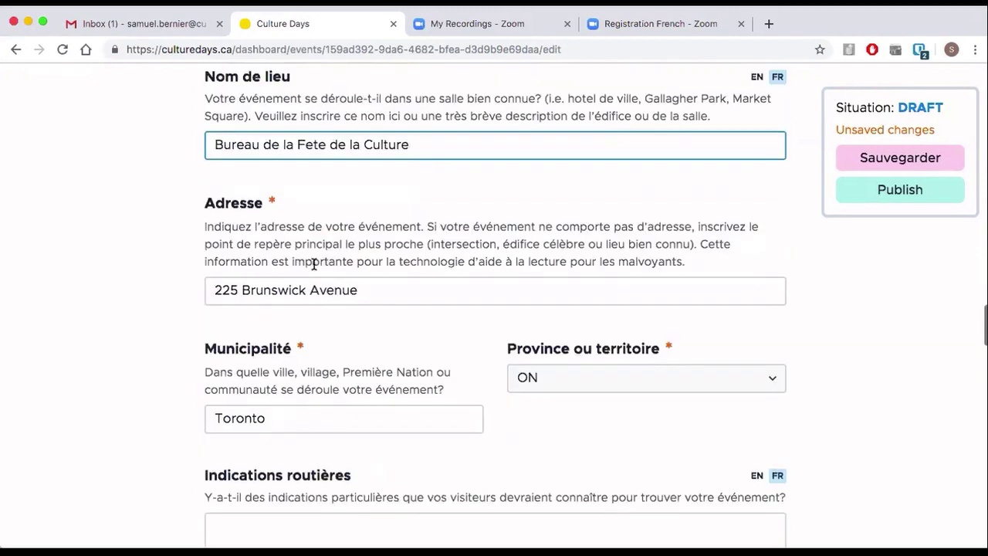
click(370, 291)
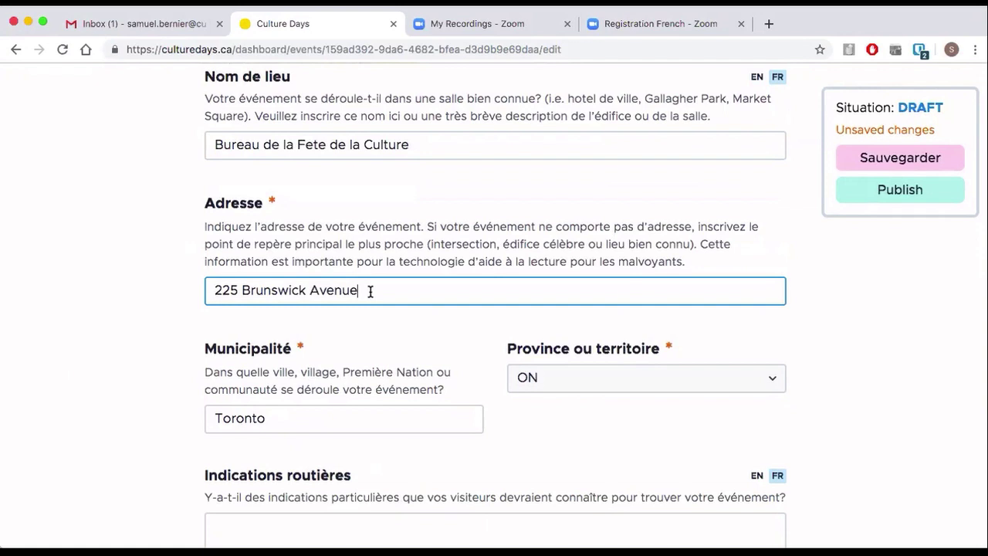
scroll(124, 324, down, 5)
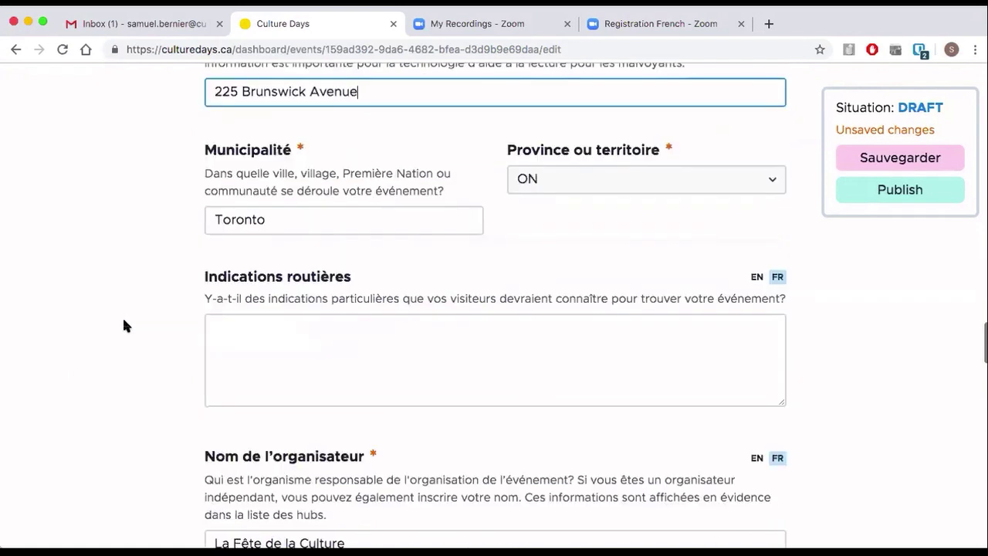
scroll(123, 324, up, 4)
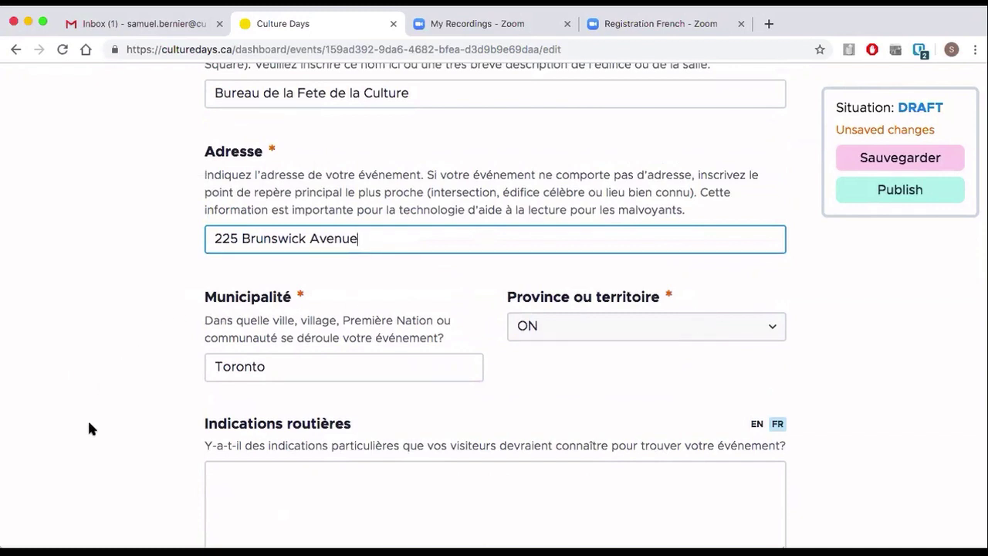
scroll(88, 418, down, 5)
click(433, 220)
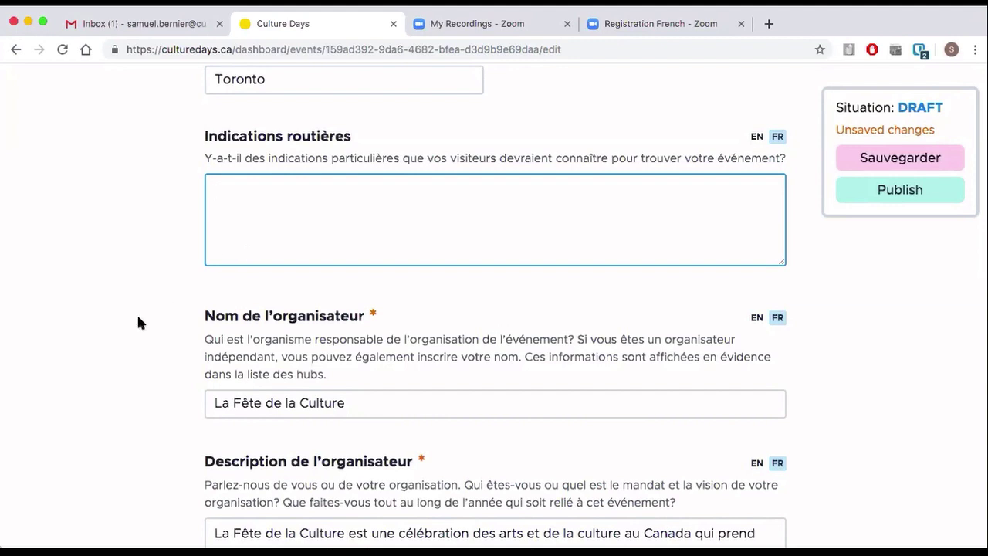
scroll(138, 322, down, 3)
scroll(138, 323, down, 1)
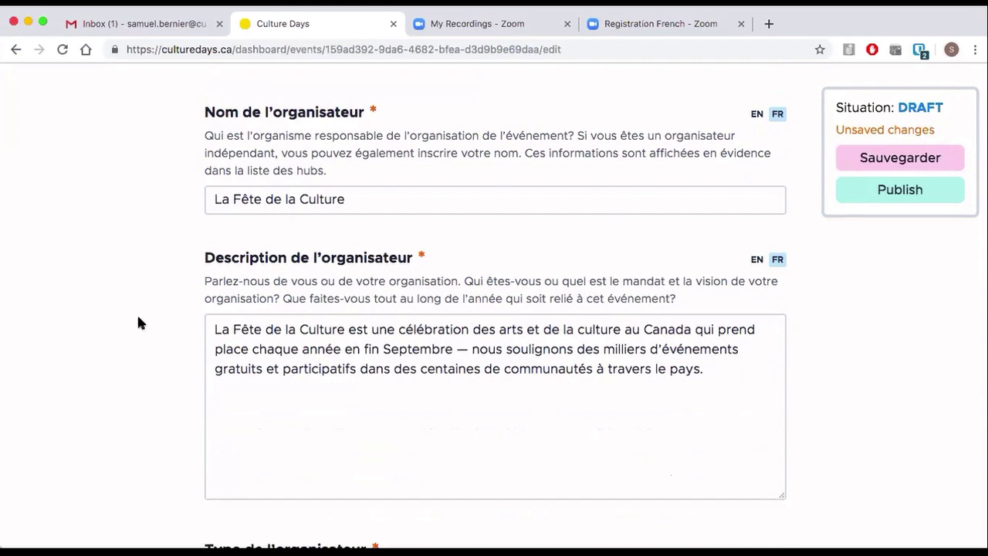
scroll(138, 317, down, 2)
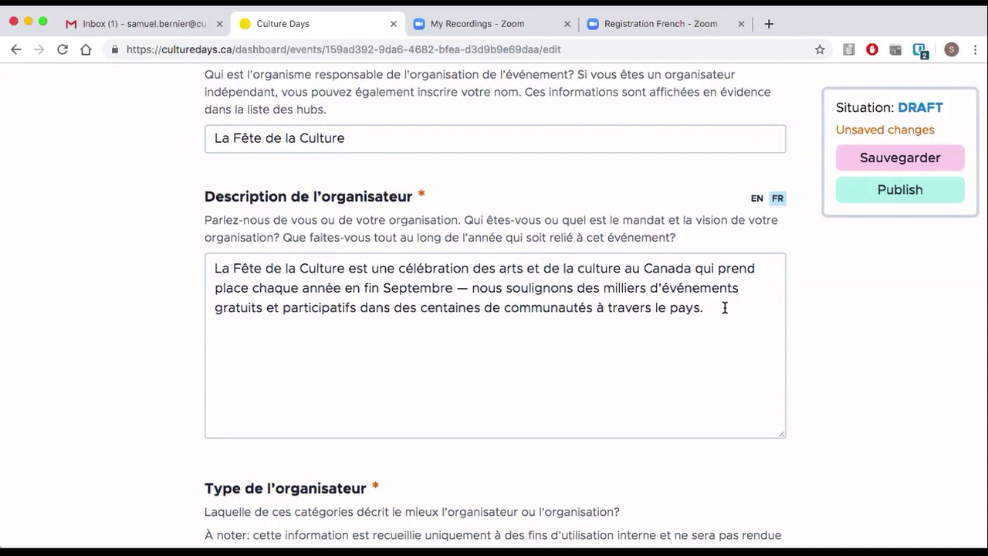
scroll(112, 421, down, 5)
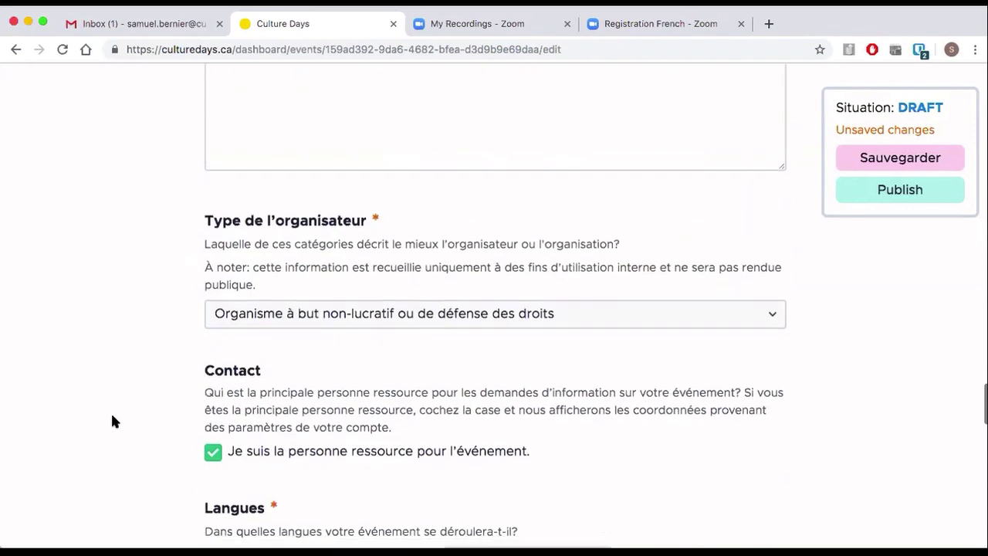
click(757, 308)
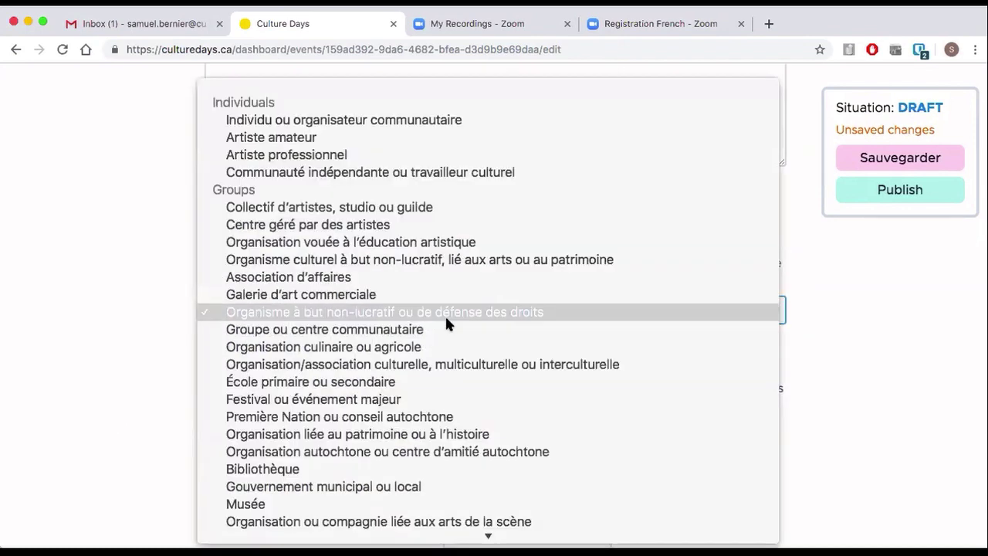
scroll(444, 314, down, 3)
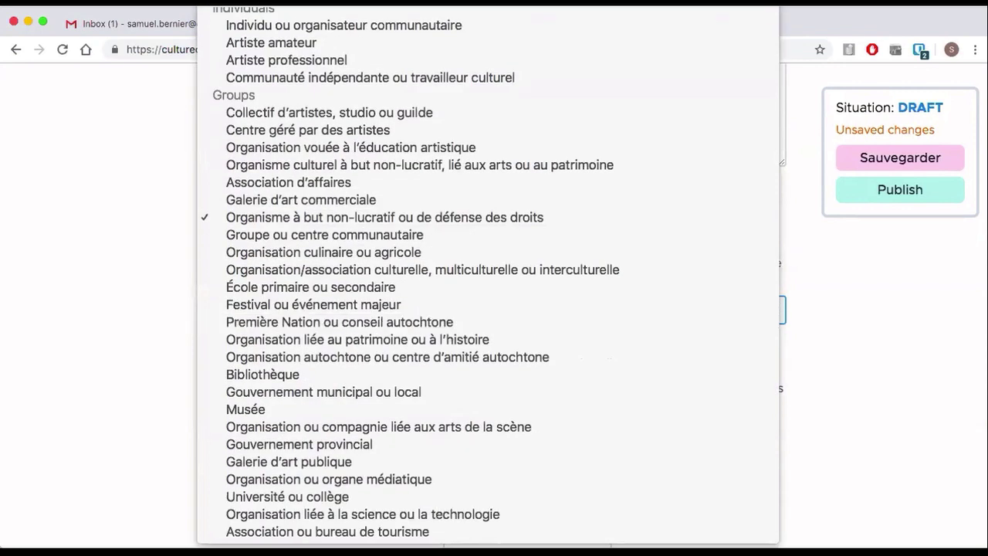
scroll(393, 149, up, 1)
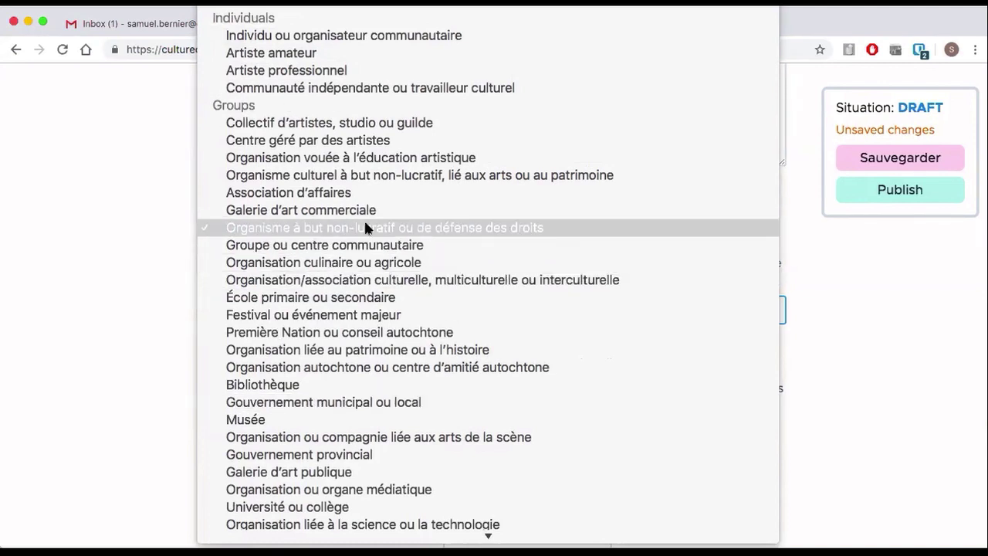
click(894, 394)
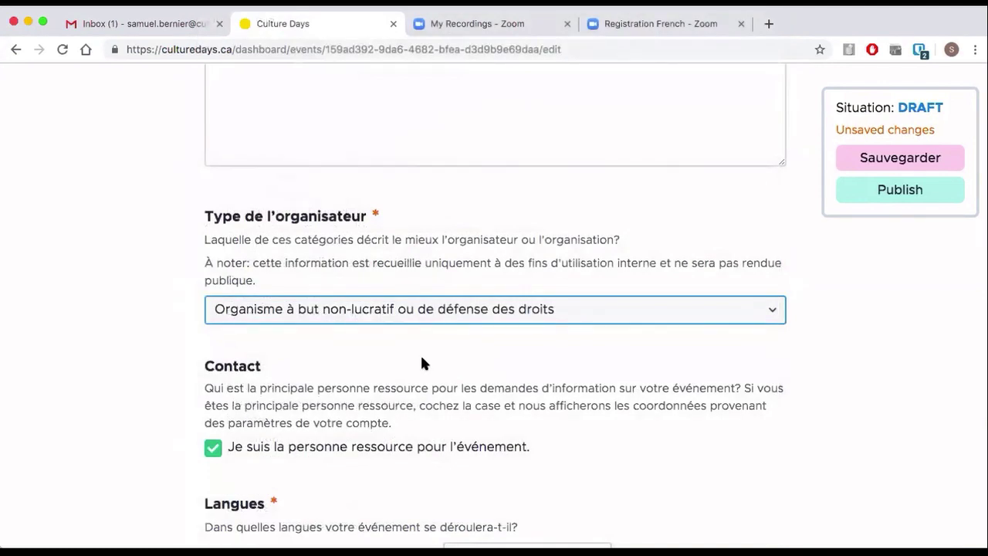
scroll(102, 413, down, 5)
scroll(100, 419, down, 1)
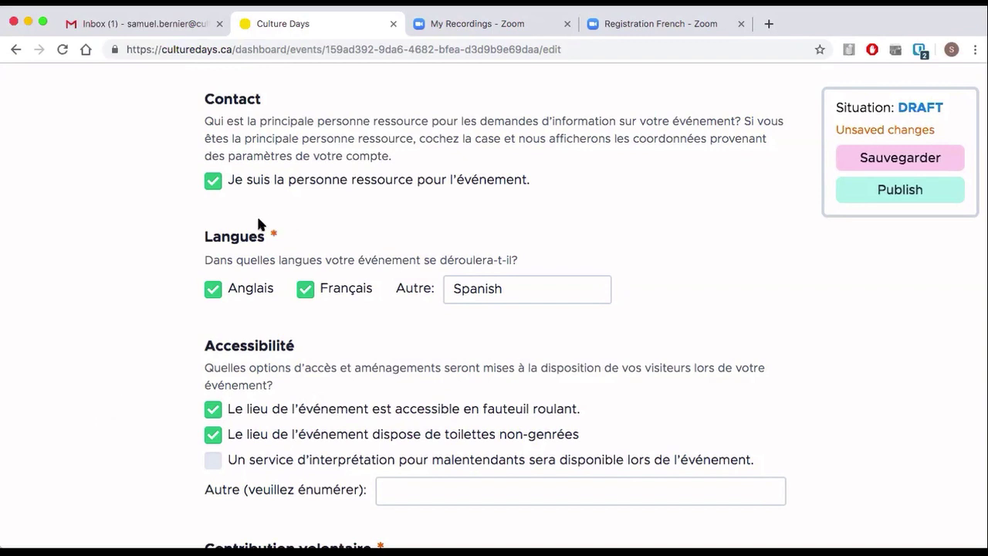
click(216, 182)
click(313, 265)
key(Tab)
click(593, 371)
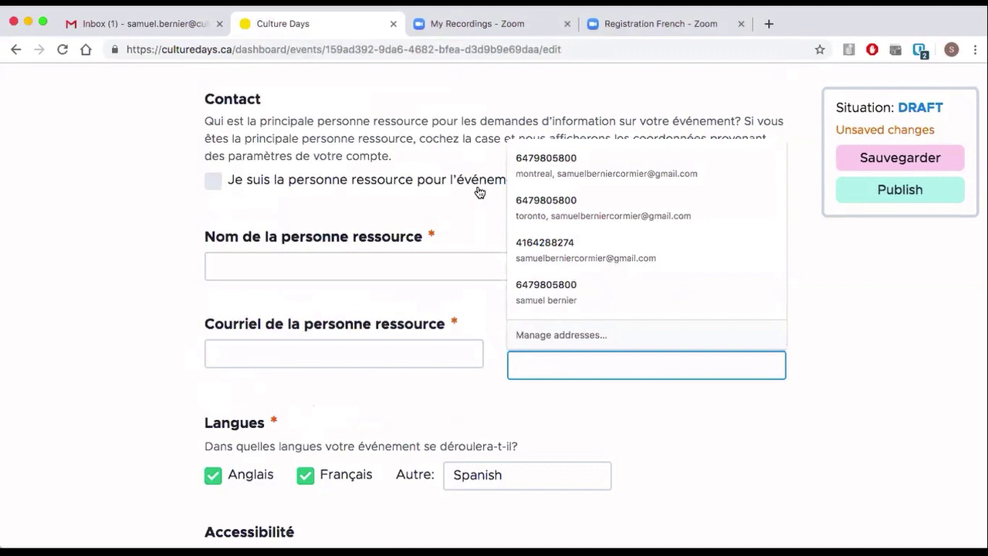
click(147, 268)
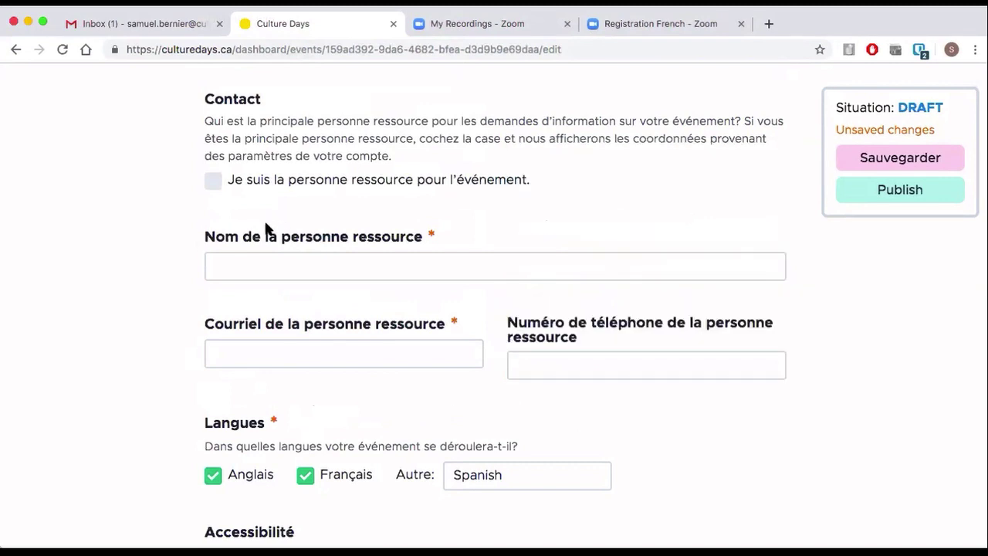
click(217, 179)
scroll(130, 341, down, 4)
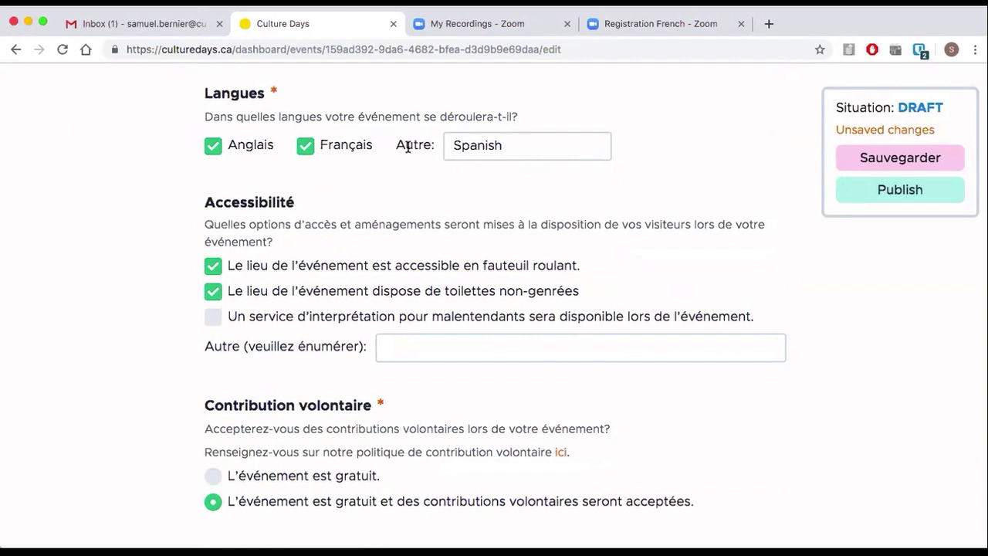
Replace the other-language entry with 'Espagnol'.
drag(530, 148, 445, 142)
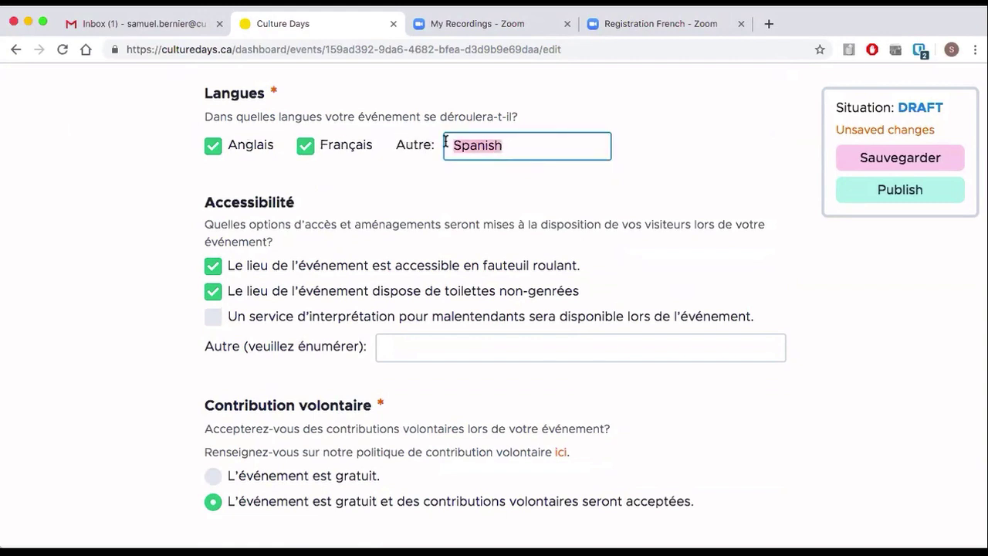
text(E)
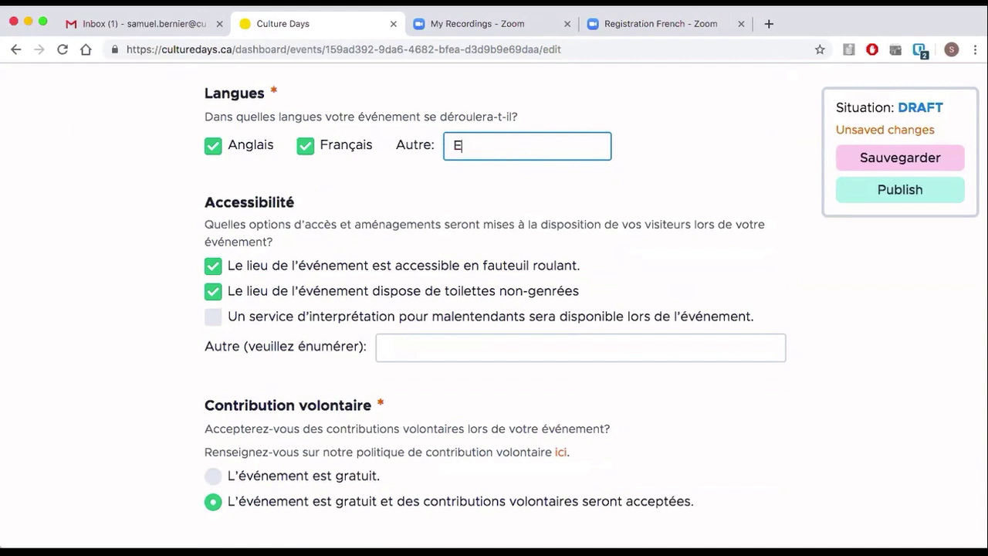
text(spagnol)
scroll(121, 234, down, 3)
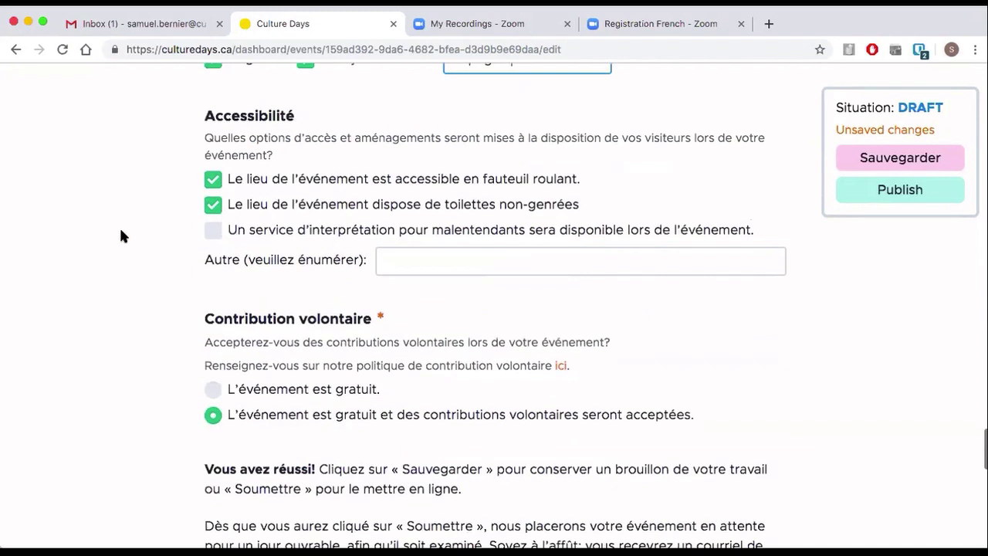
scroll(122, 234, up, 2)
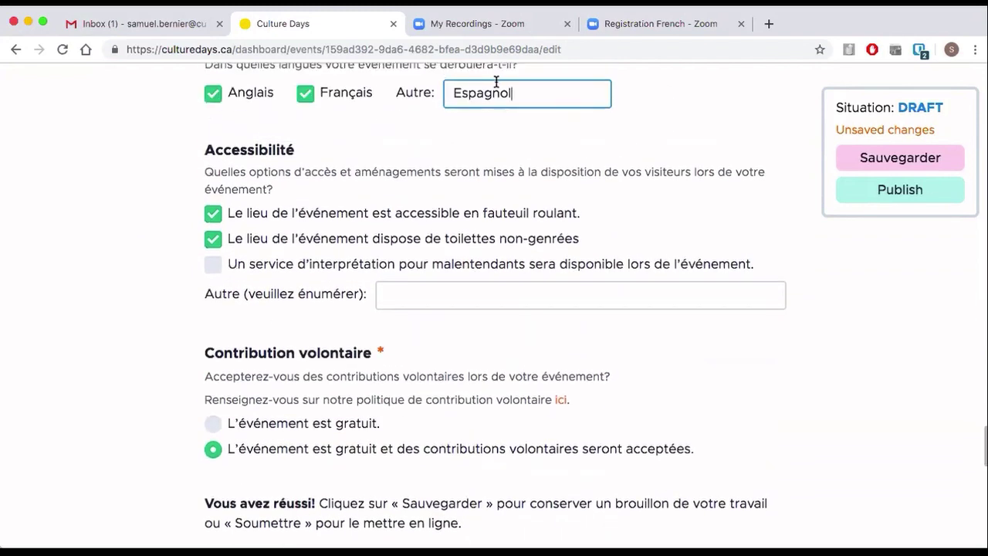
double_click(531, 98)
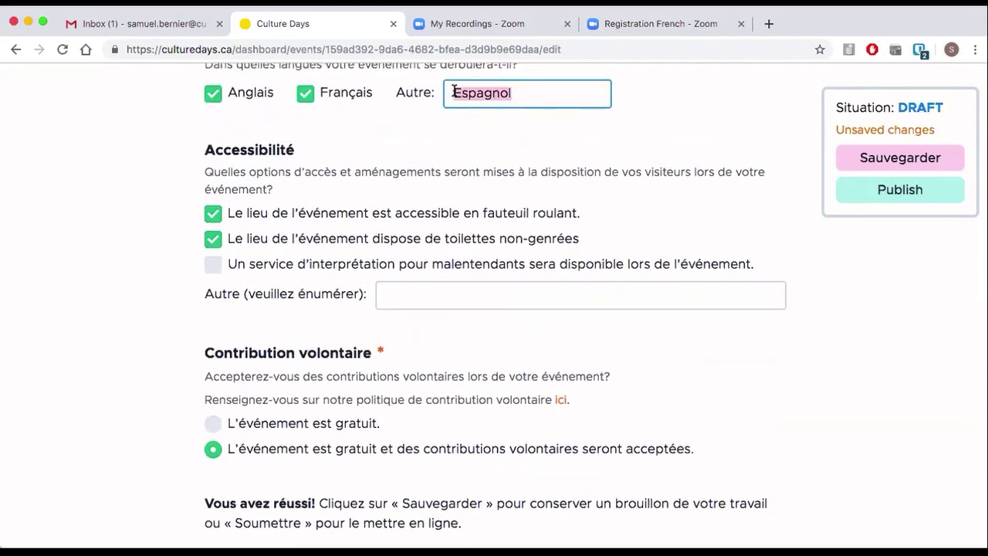
click(139, 186)
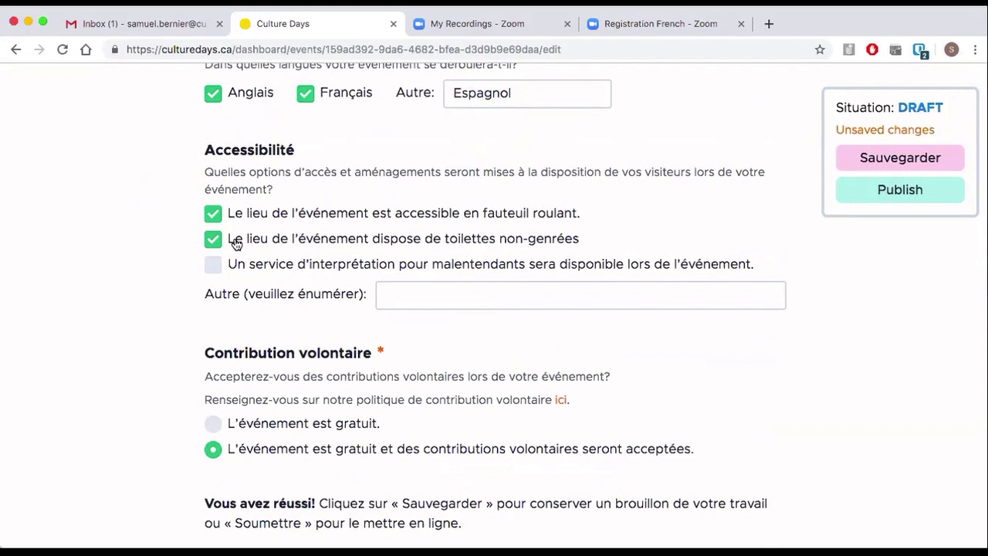
Keep the wheelchair-accessible venue option ticked and revisit the other accommodation field.
click(210, 216)
click(209, 216)
scroll(111, 310, down, 5)
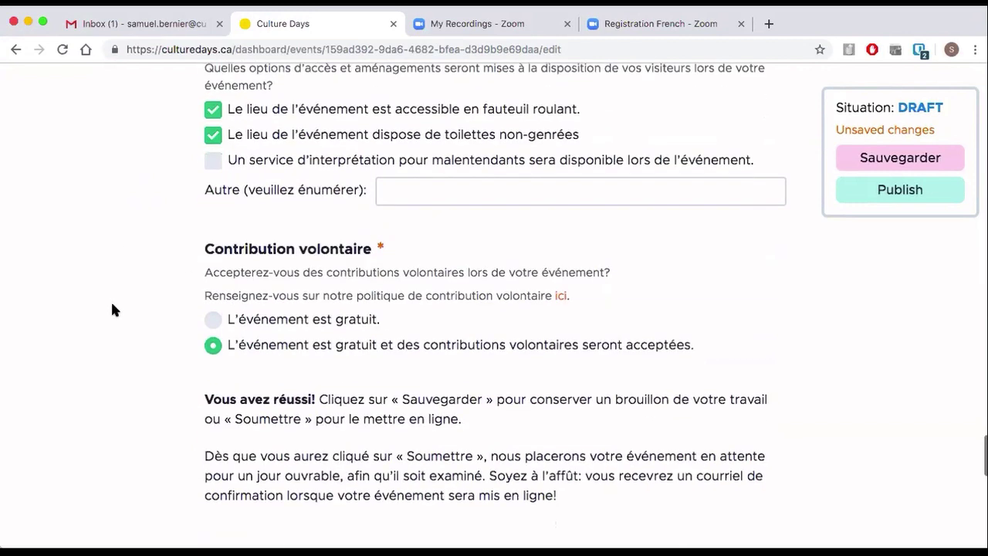
scroll(467, 195, up, 2)
click(498, 166)
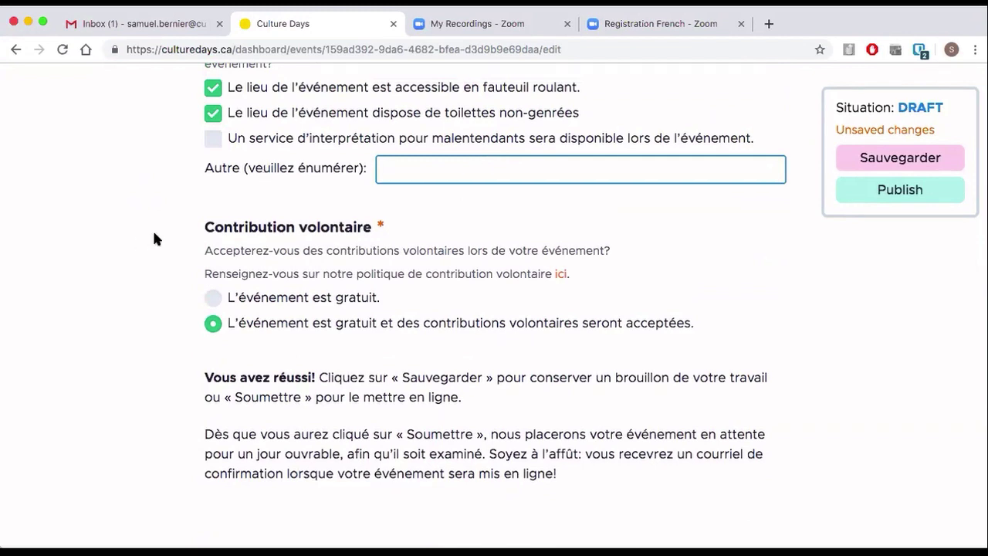
scroll(154, 238, down, 3)
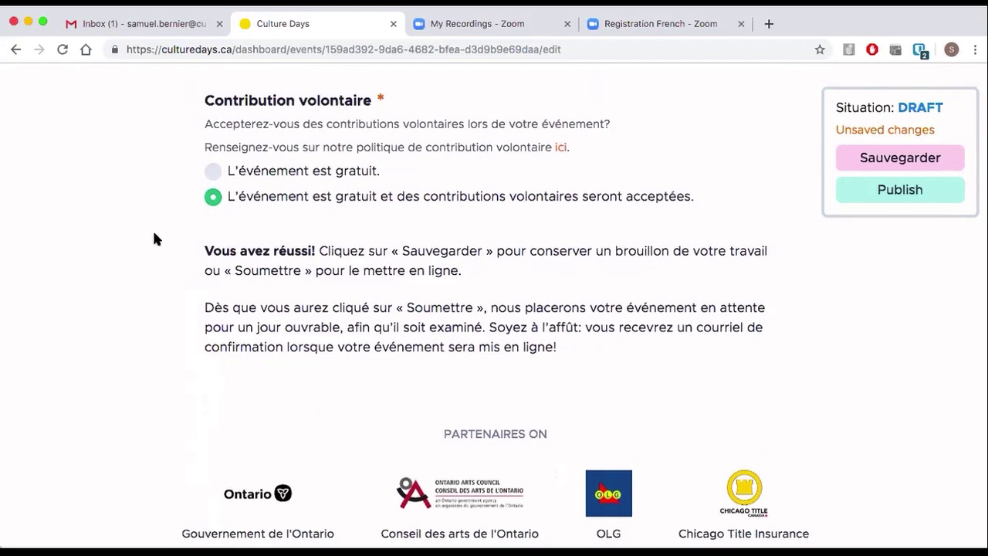
Set the event back to 'L'événement est gratuit' without voluntary contributions.
click(216, 174)
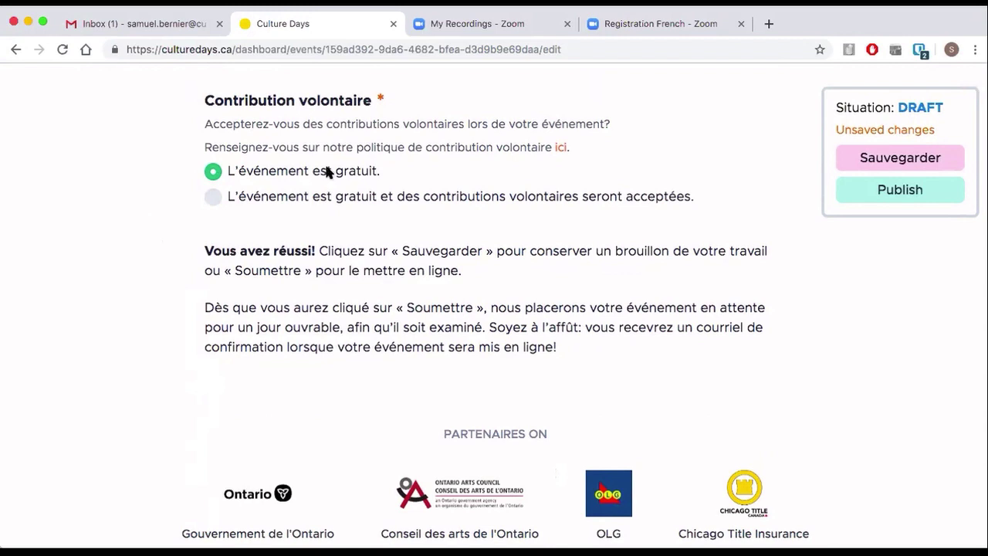
click(213, 199)
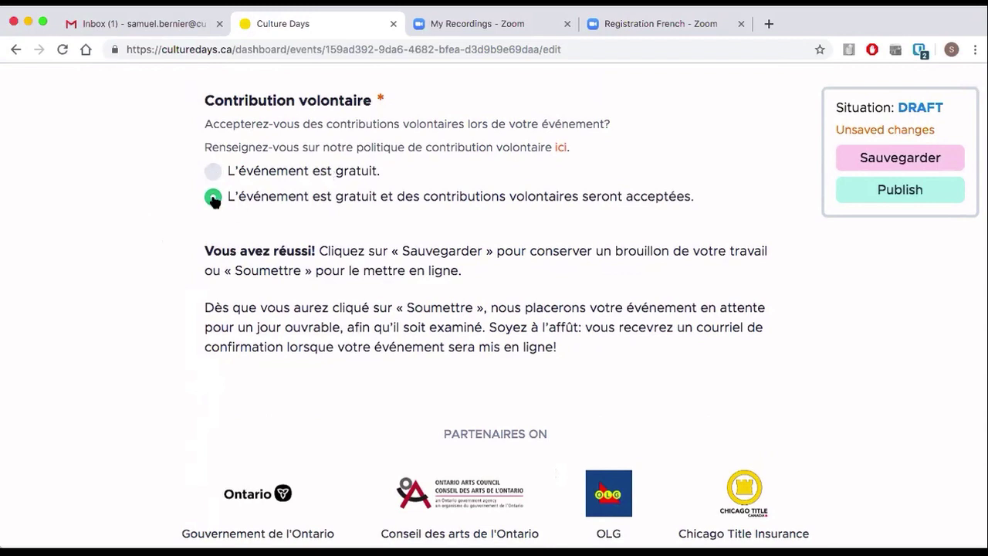
click(214, 171)
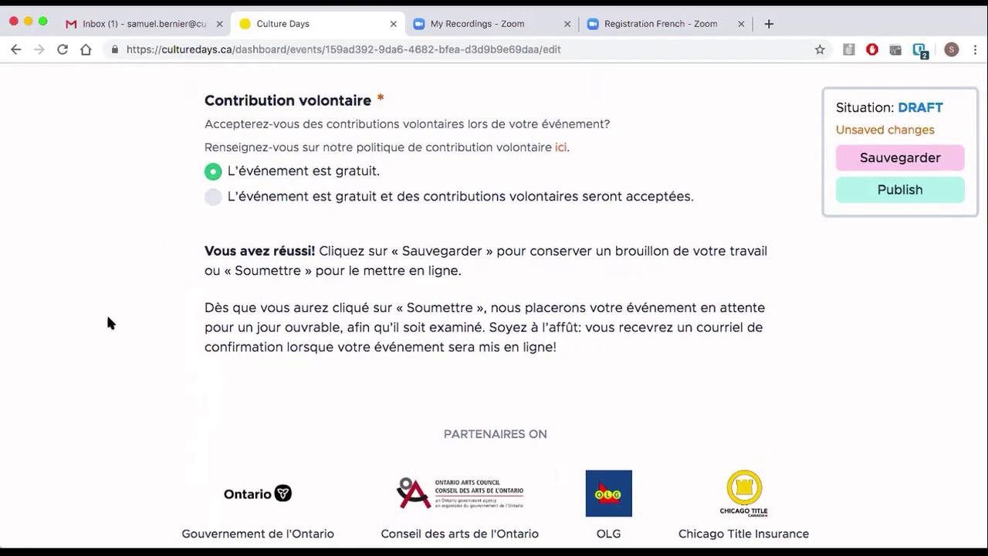
scroll(114, 297, up, 15)
scroll(115, 304, down, 20)
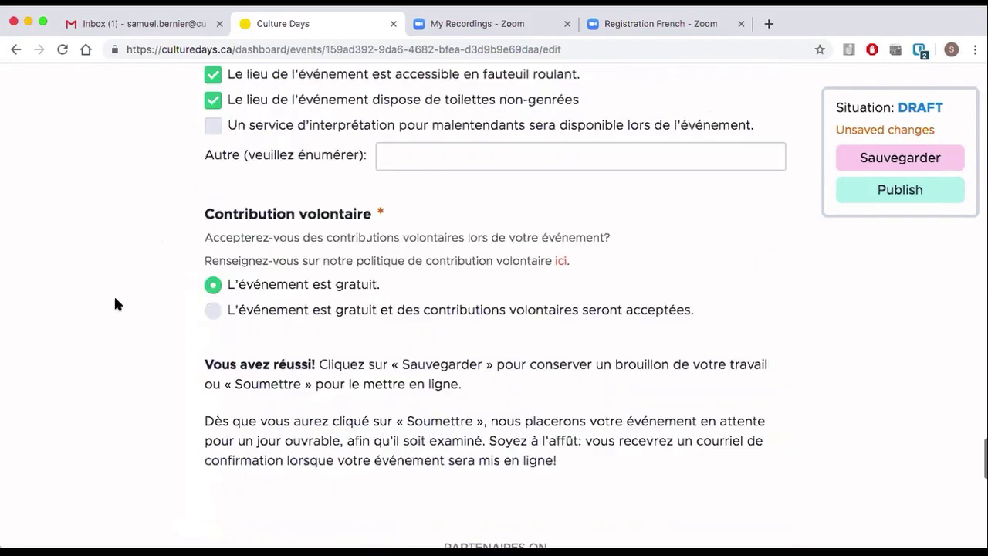
scroll(114, 303, up, 6)
scroll(114, 304, up, 2)
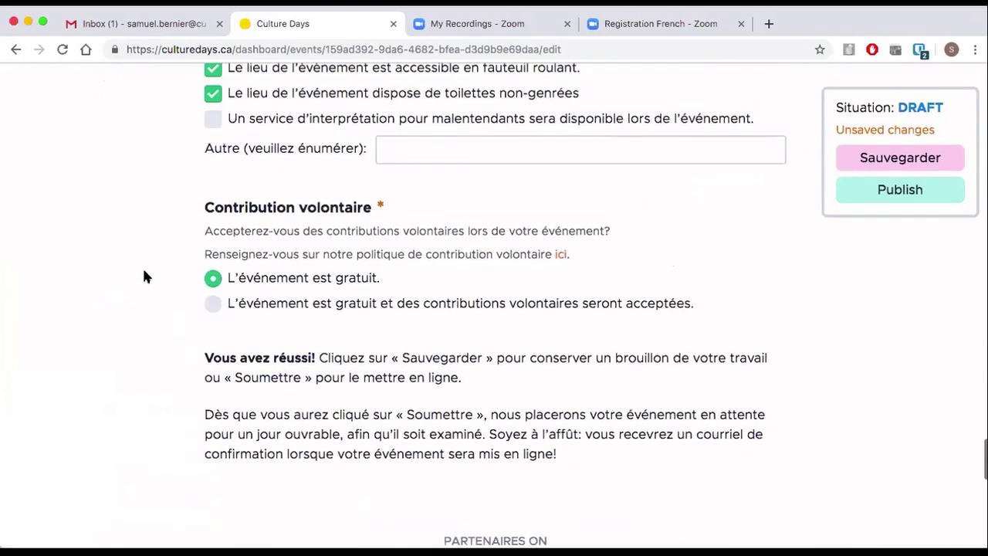
Publish the paper-doll event and confirm its Situation reads QUEUED.
click(901, 190)
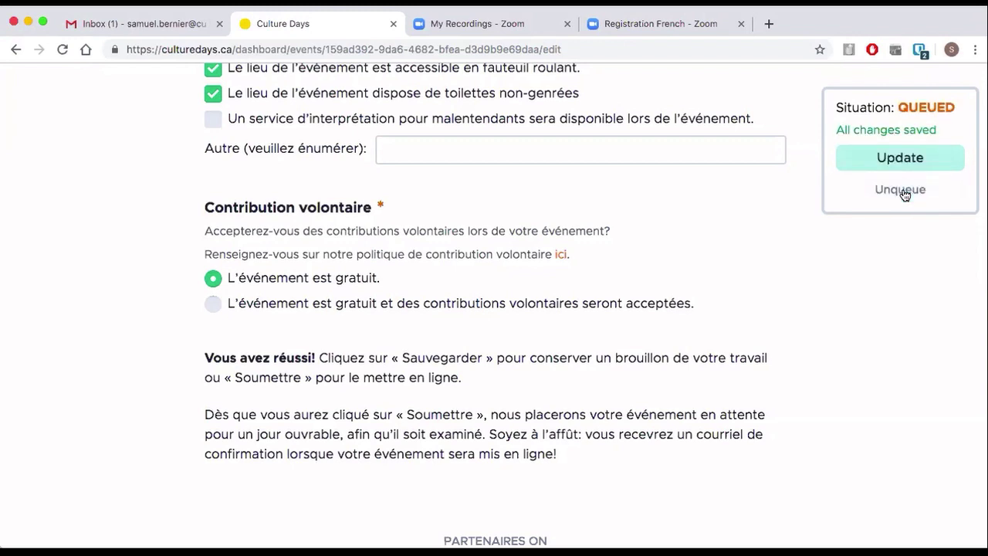
drag(838, 107, 957, 109)
click(833, 103)
scroll(158, 239, up, 3)
scroll(169, 227, up, 15)
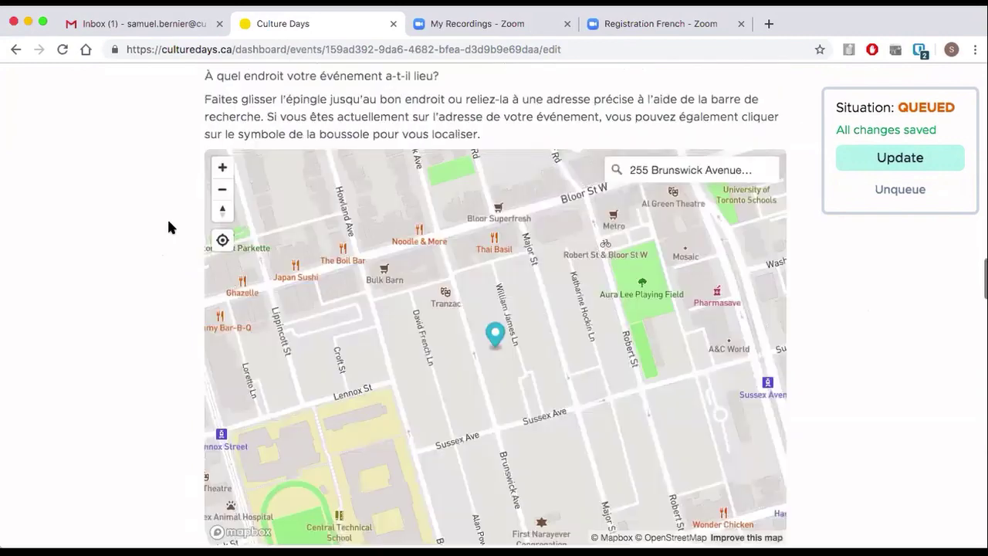
scroll(168, 226, up, 20)
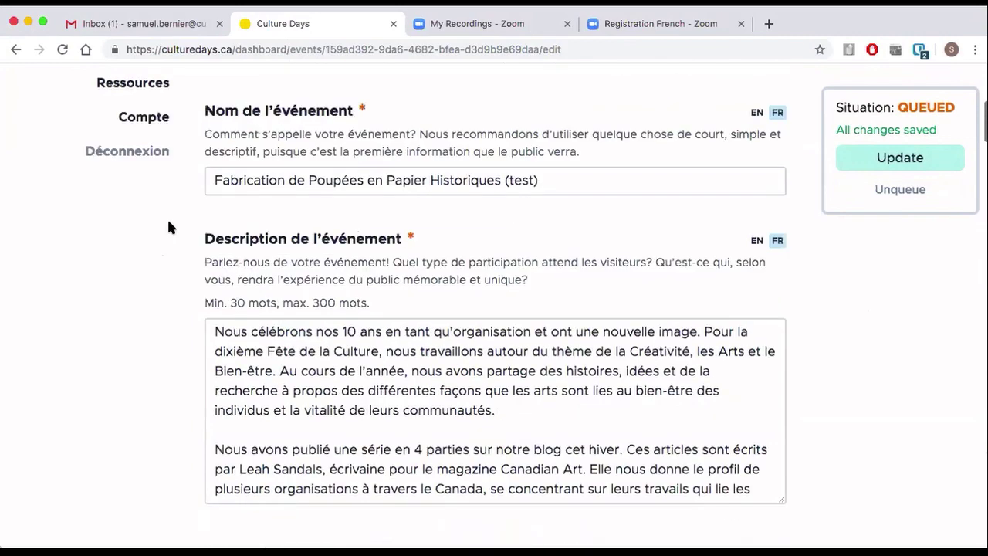
Check Mes événements lists the paper-doll event QUEUED above three published events.
click(115, 422)
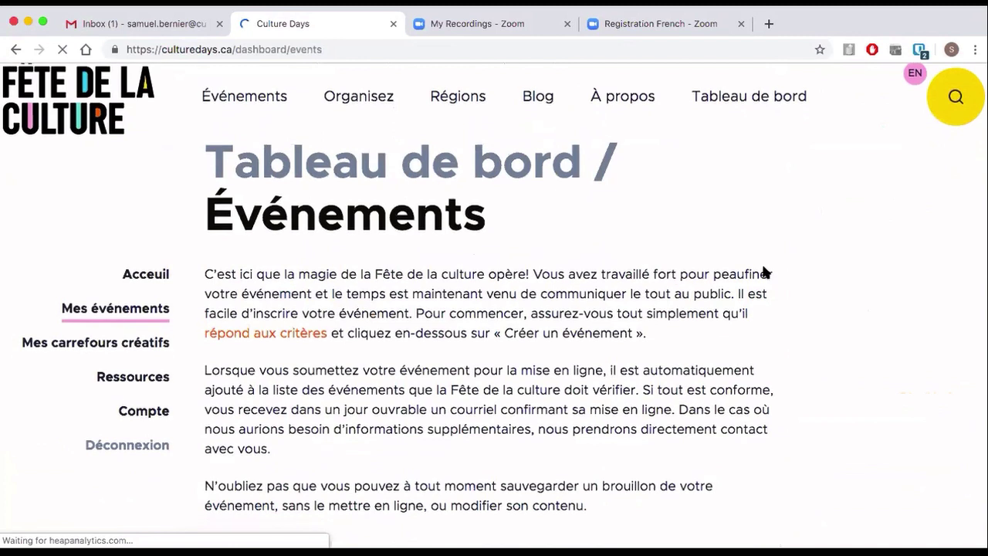
scroll(763, 272, down, 4)
scroll(763, 271, down, 1)
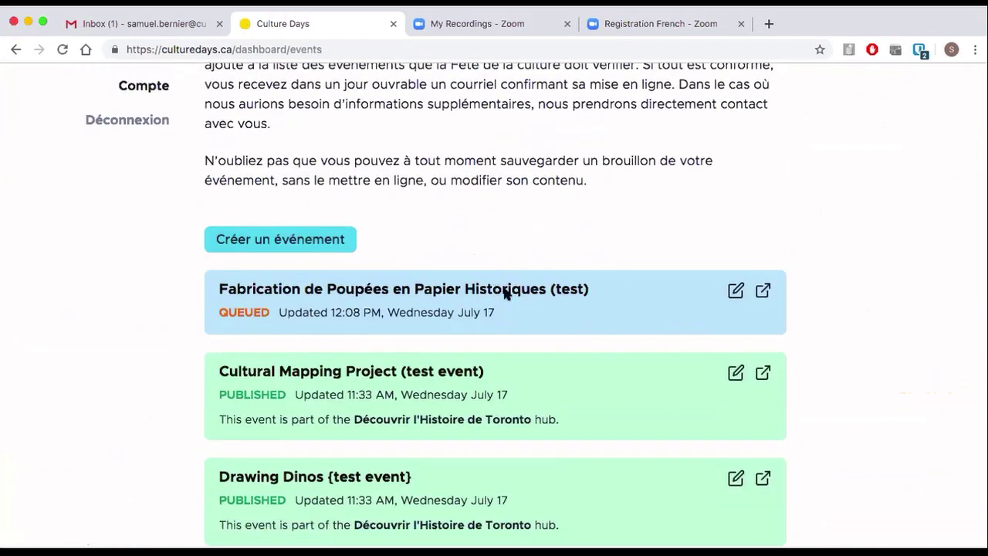
drag(269, 306, 222, 302)
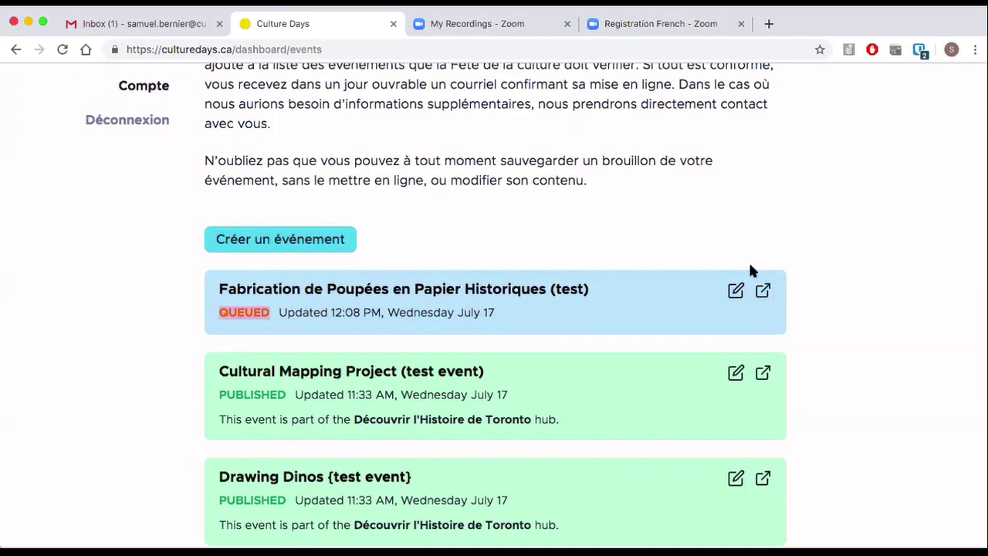
click(931, 299)
scroll(931, 300, down, 3)
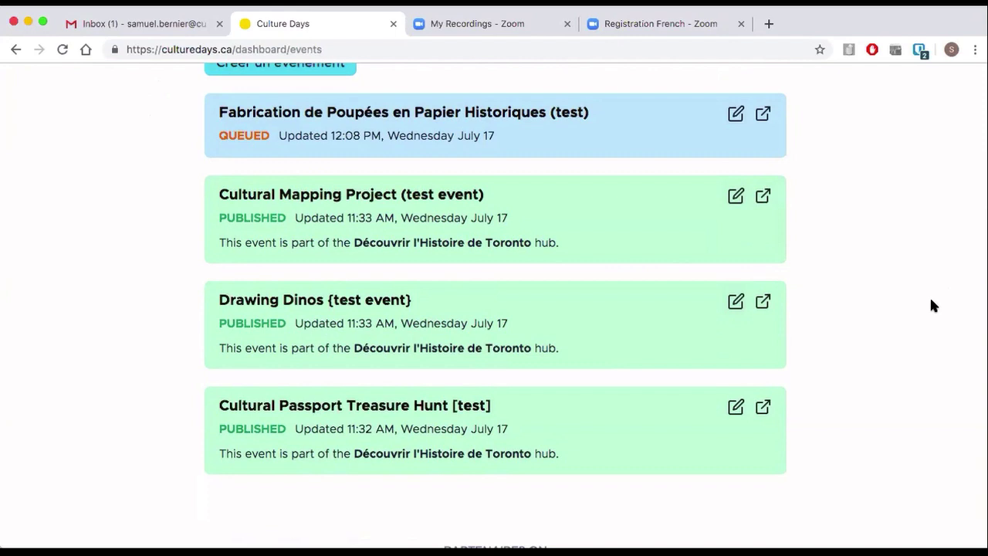
scroll(932, 306, up, 4)
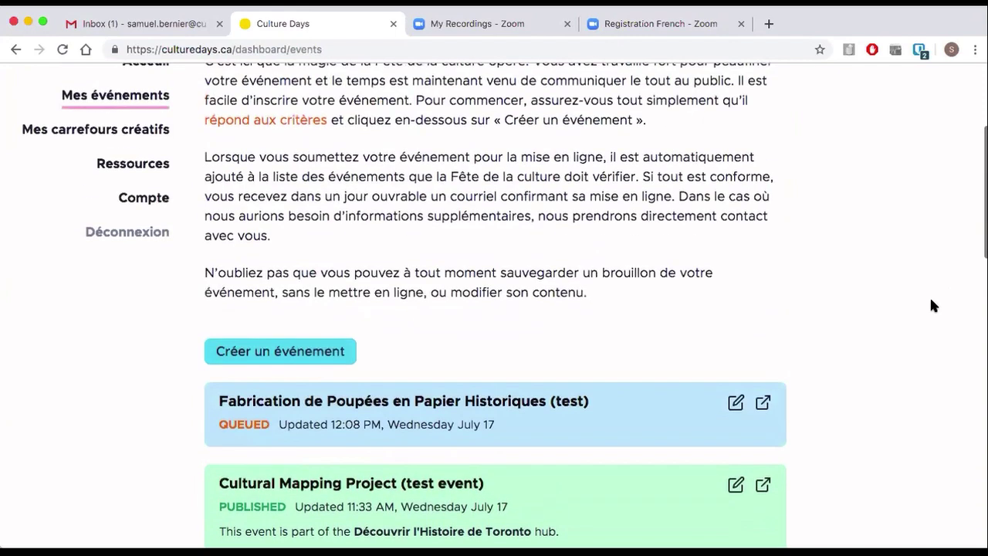
scroll(404, 249, up, 3)
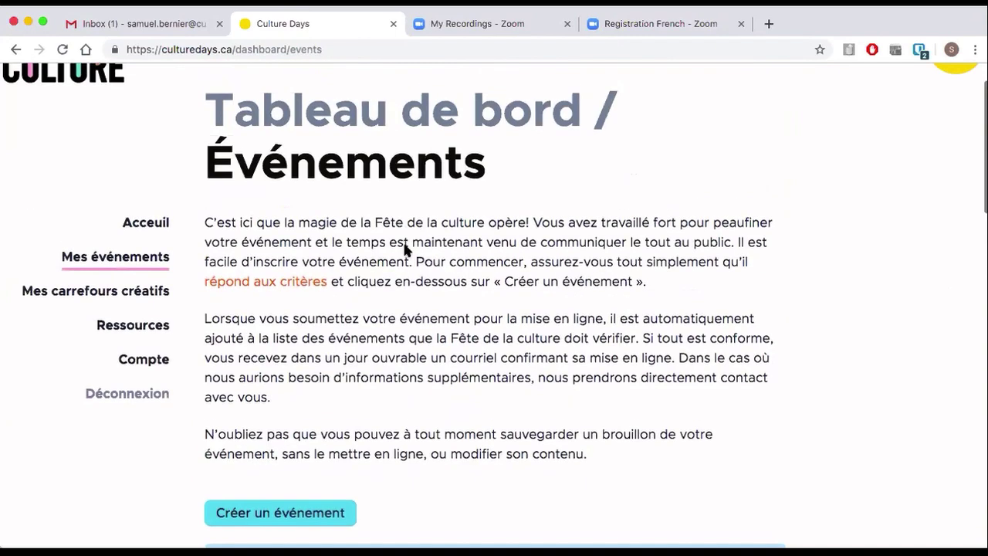
Go to Mes carrefours créatifs and find the draft 'Découvrir l'Histoire de Toronto' hub card.
click(121, 293)
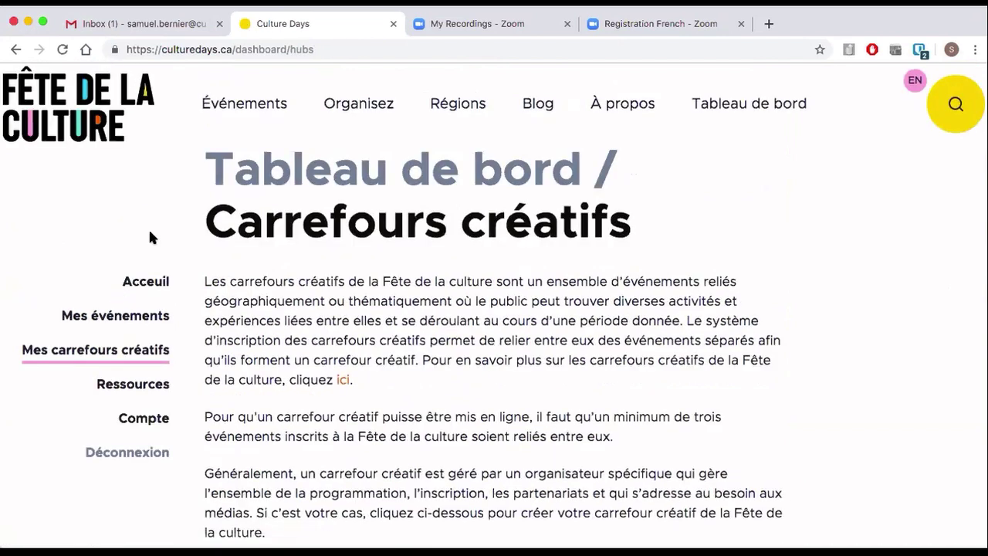
scroll(887, 384, down, 5)
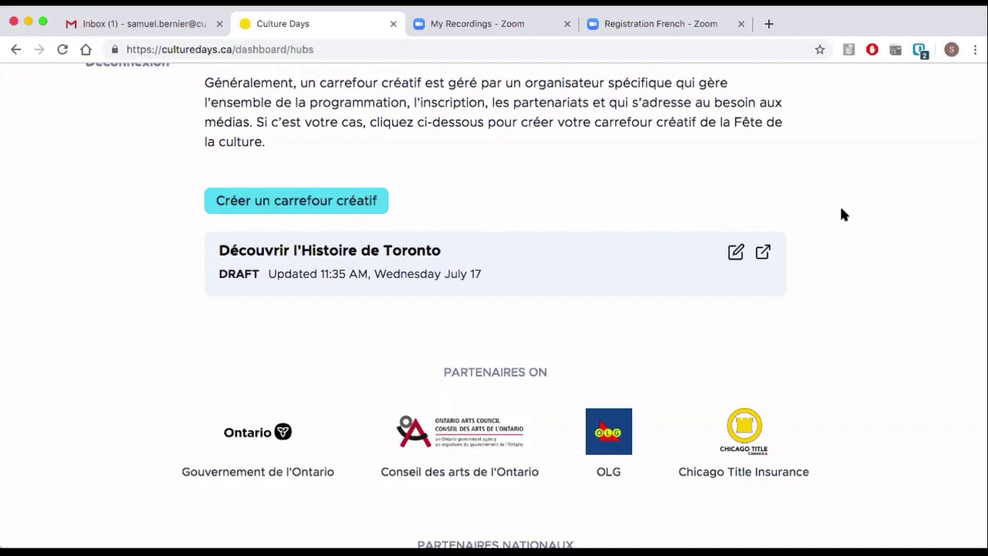
scroll(841, 209, up, 5)
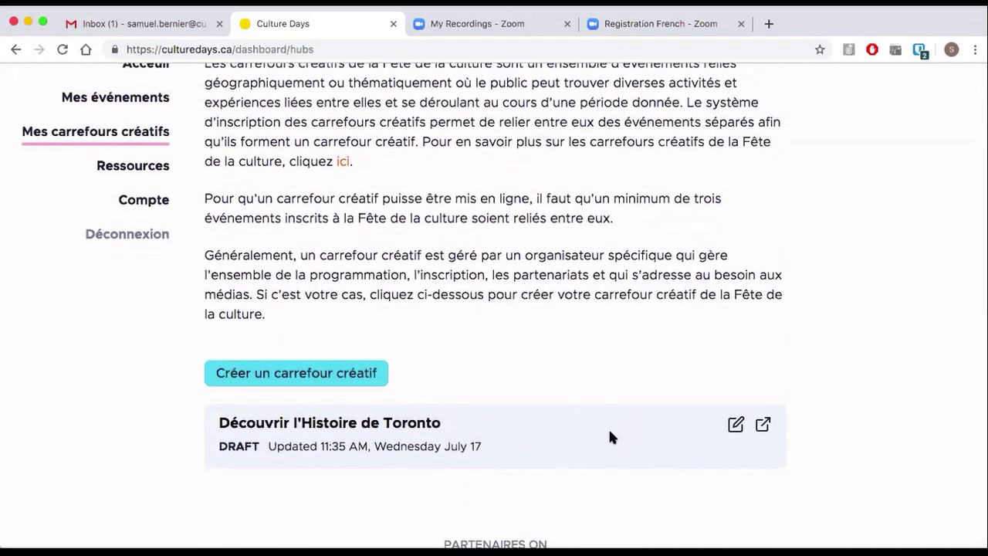
Edit the 'Découvrir l'Histoire de Toronto' hub and bring its Nom and Description fields into view.
click(735, 426)
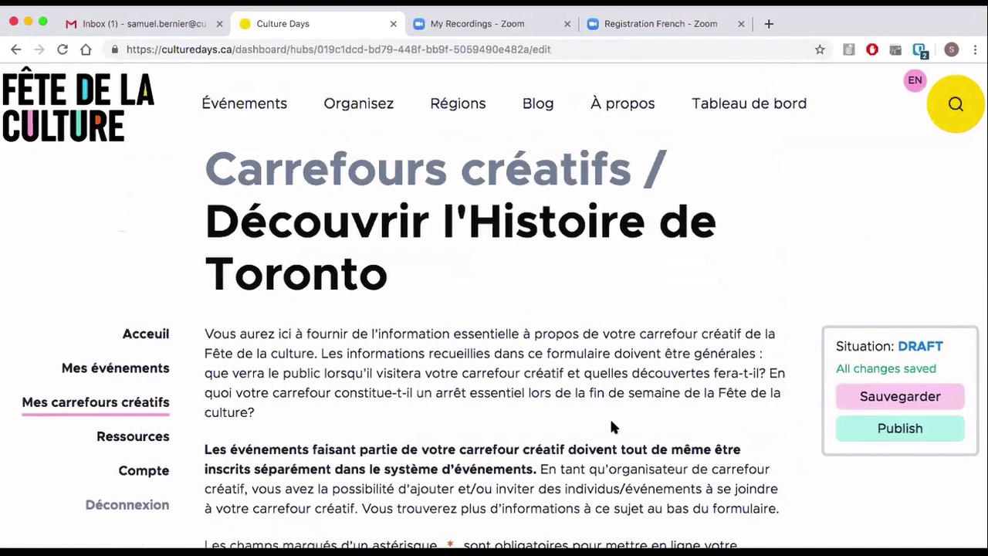
scroll(615, 415, down, 3)
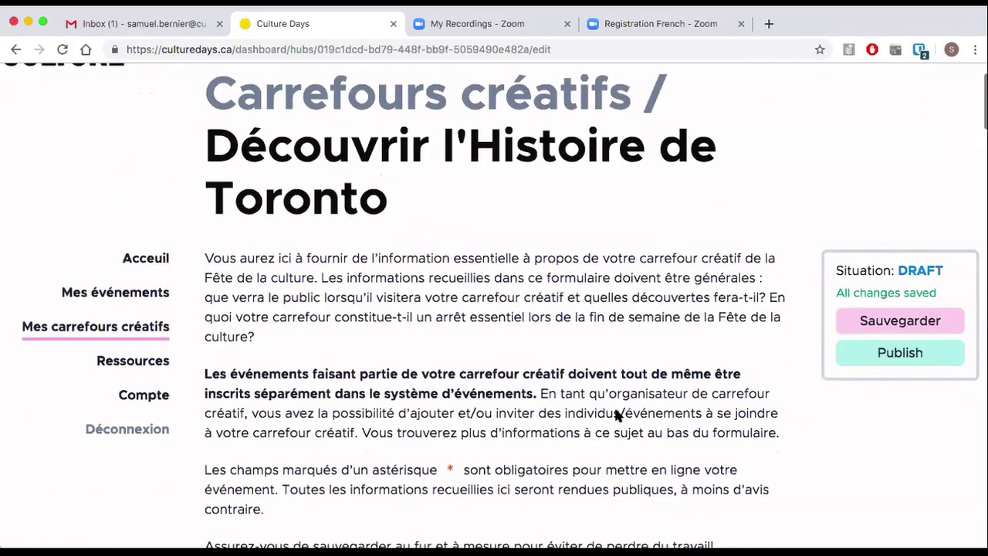
scroll(615, 414, down, 3)
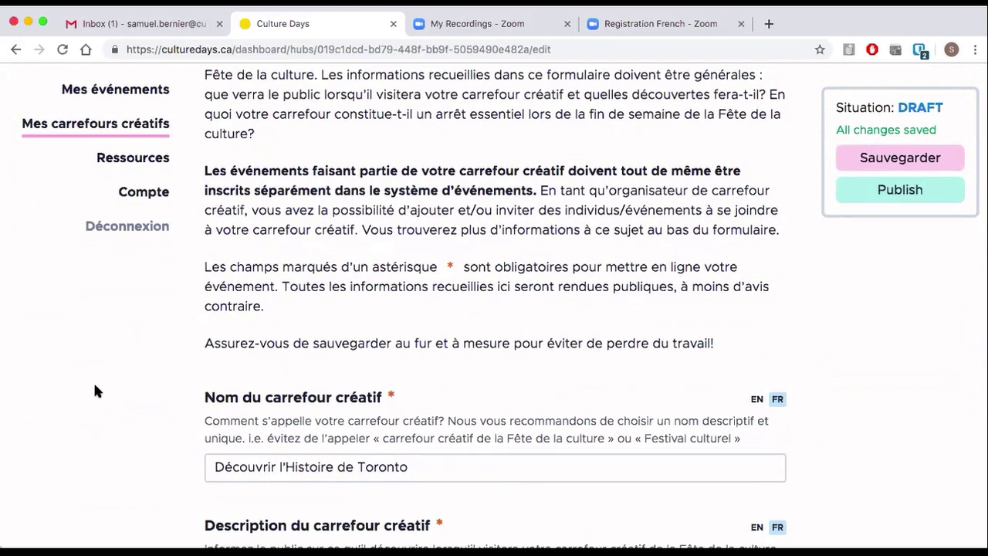
scroll(94, 391, down, 3)
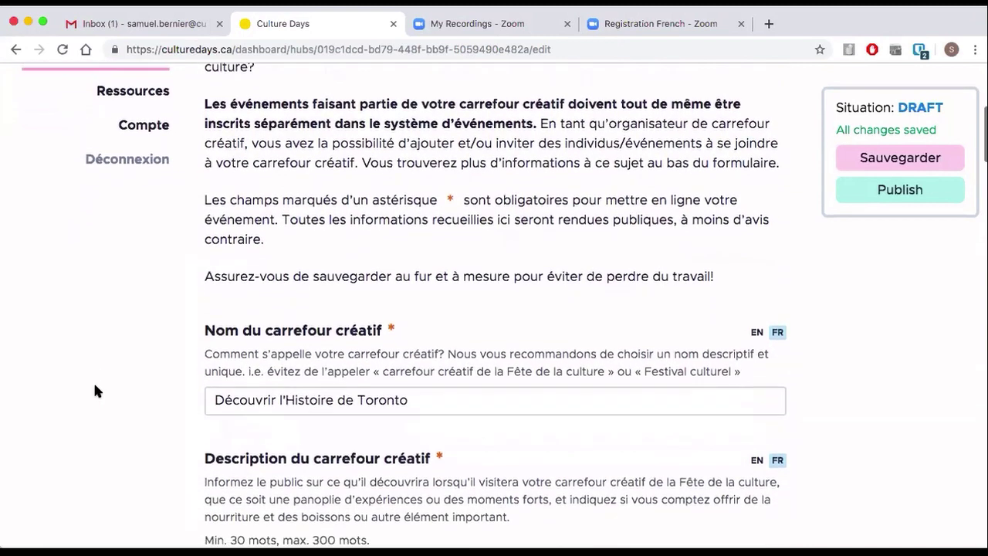
scroll(94, 391, down, 5)
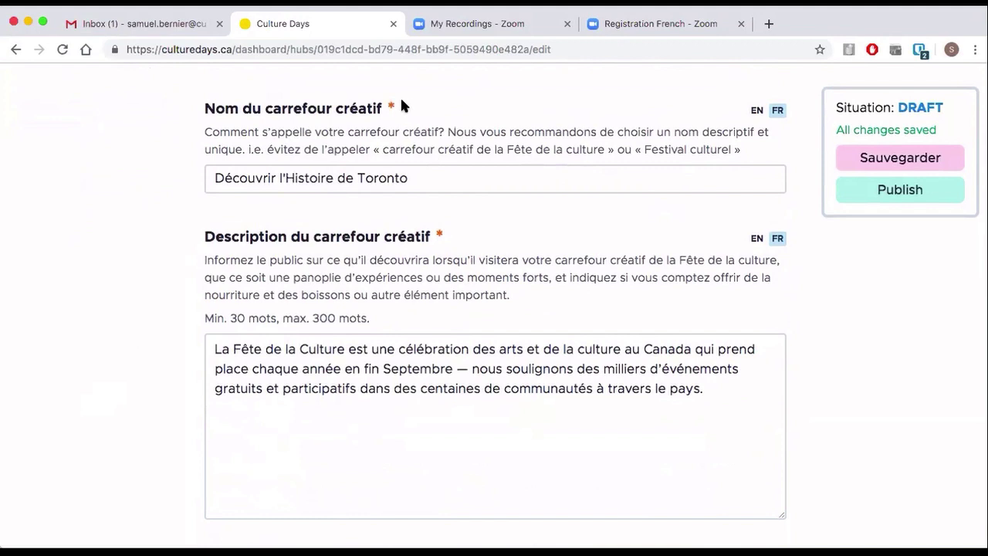
drag(393, 101, 341, 101)
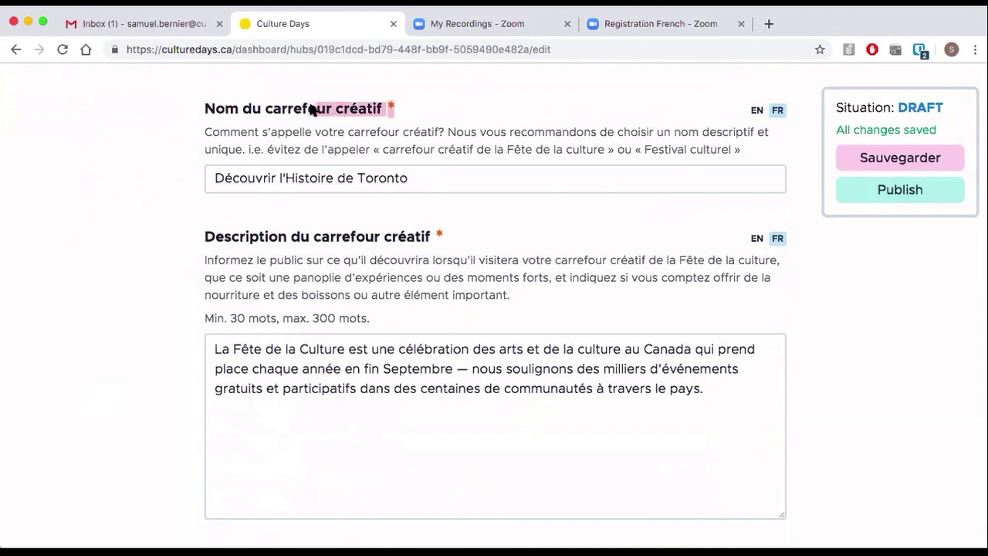
Preview the hub title in English, switch back to French, and review the French description.
click(467, 180)
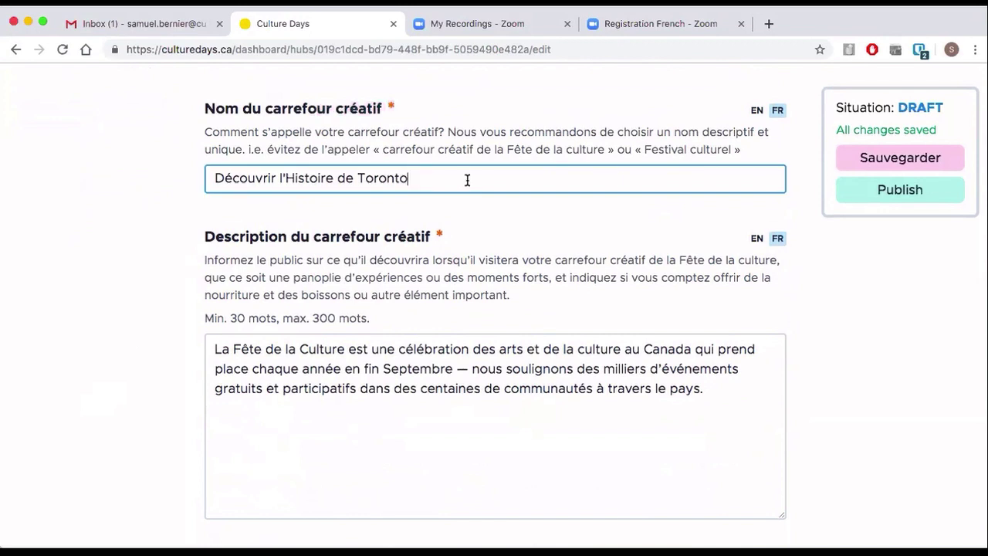
click(756, 110)
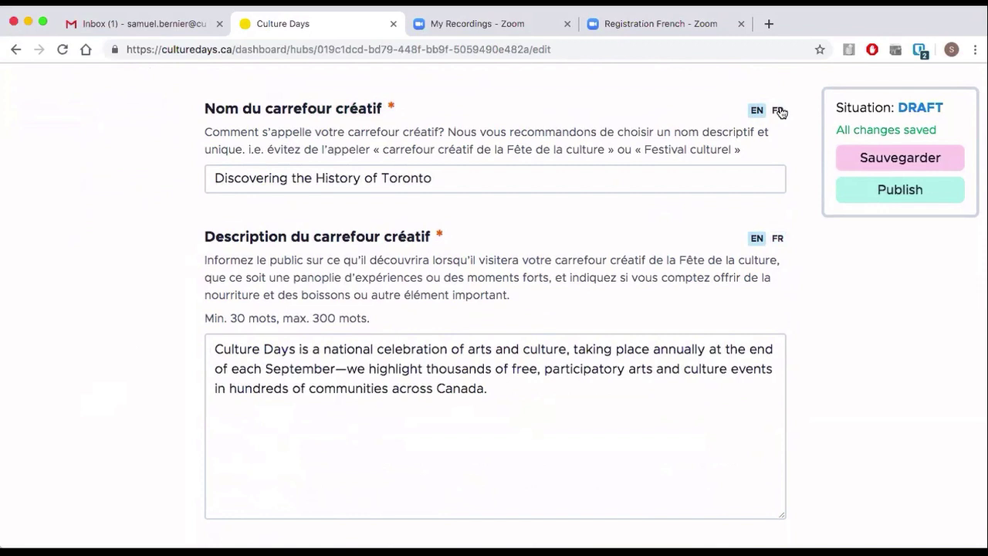
click(778, 110)
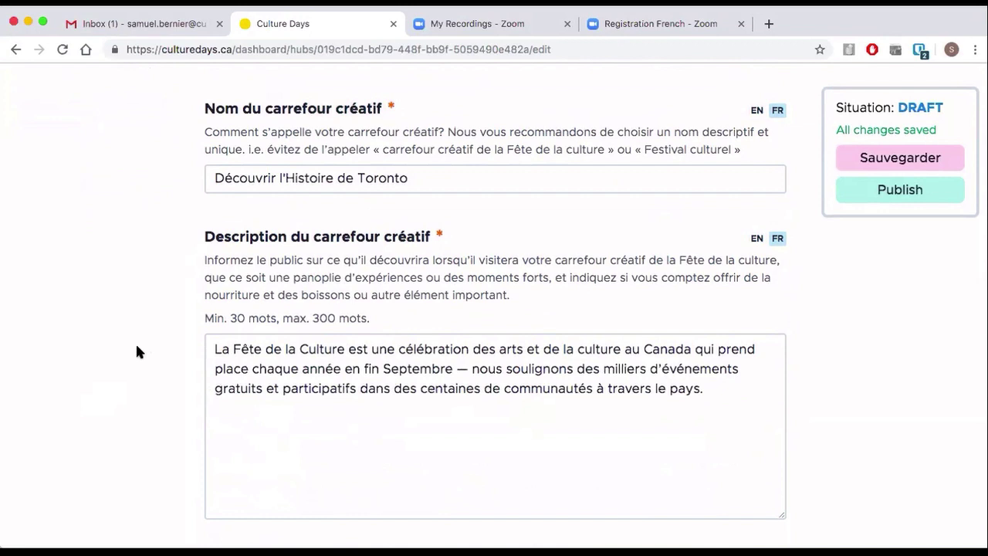
scroll(135, 346, down, 2)
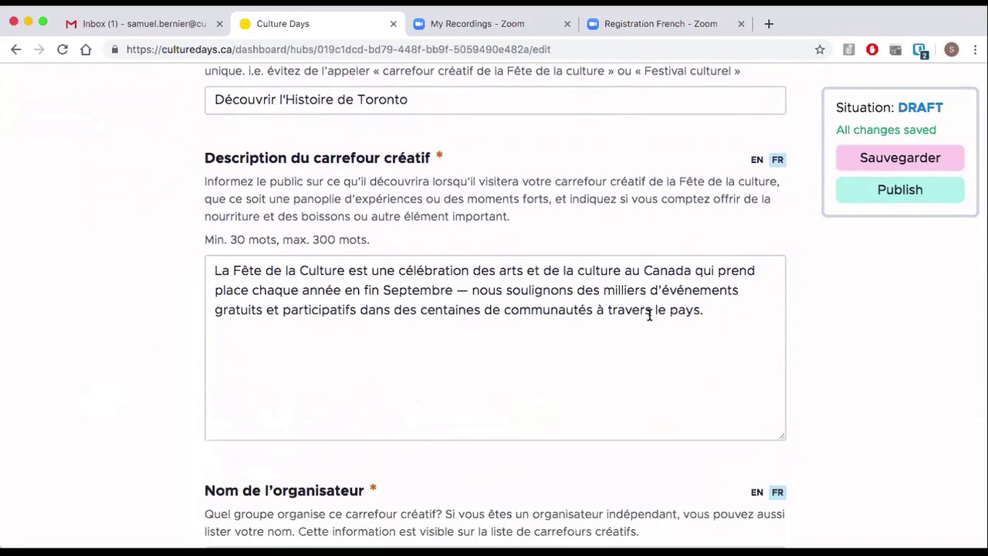
click(707, 310)
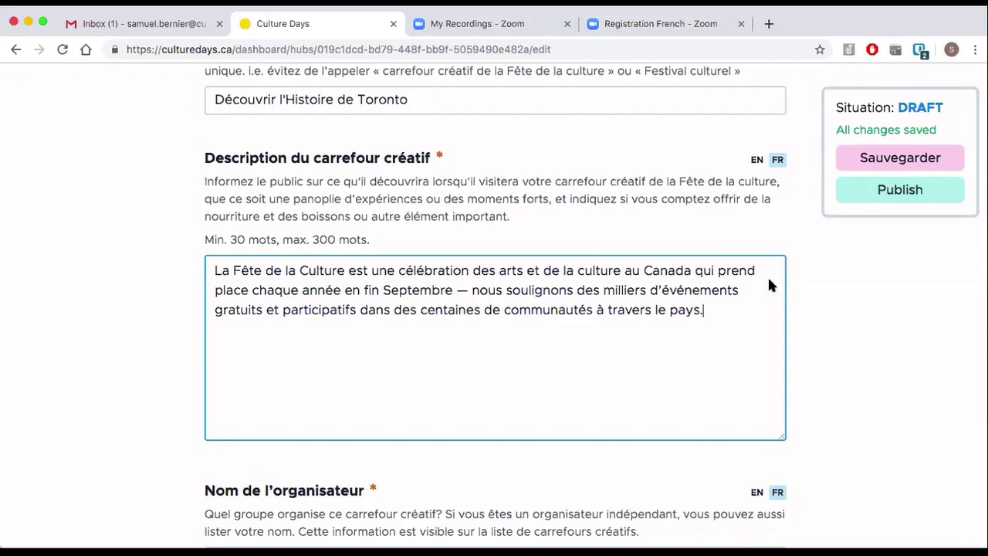
Check the contact e-mail field and scroll down to the hub's Images section.
scroll(883, 332, down, 5)
scroll(884, 337, down, 2)
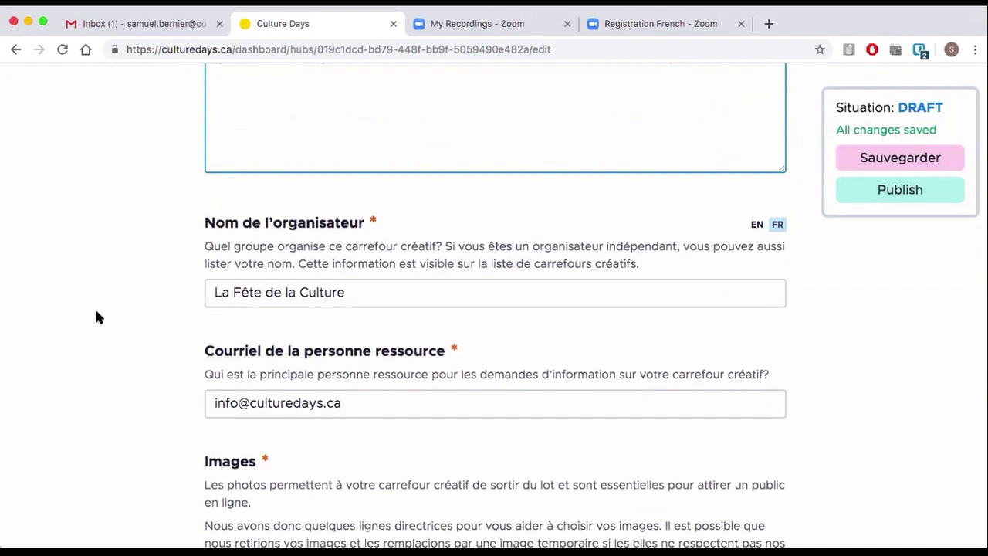
scroll(96, 316, down, 4)
scroll(95, 317, up, 2)
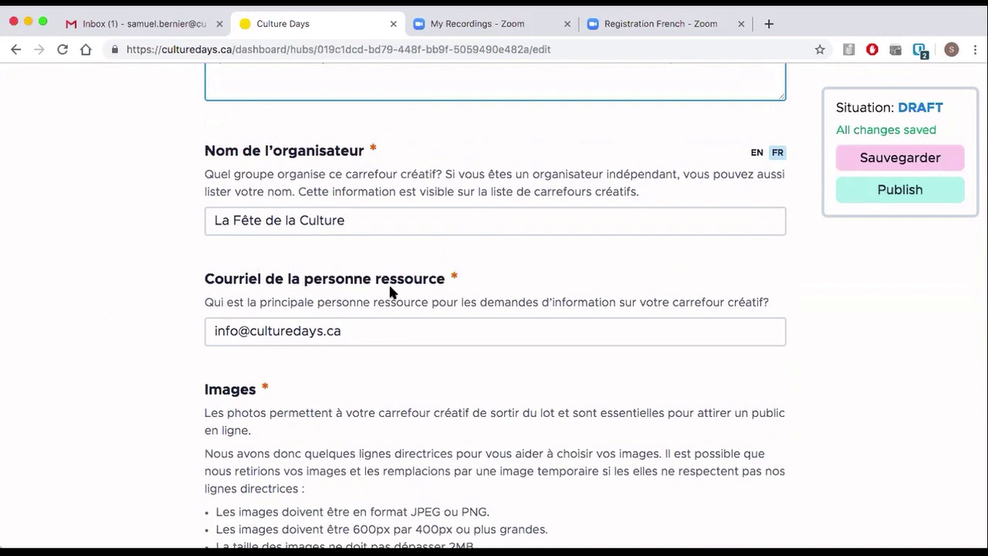
click(388, 338)
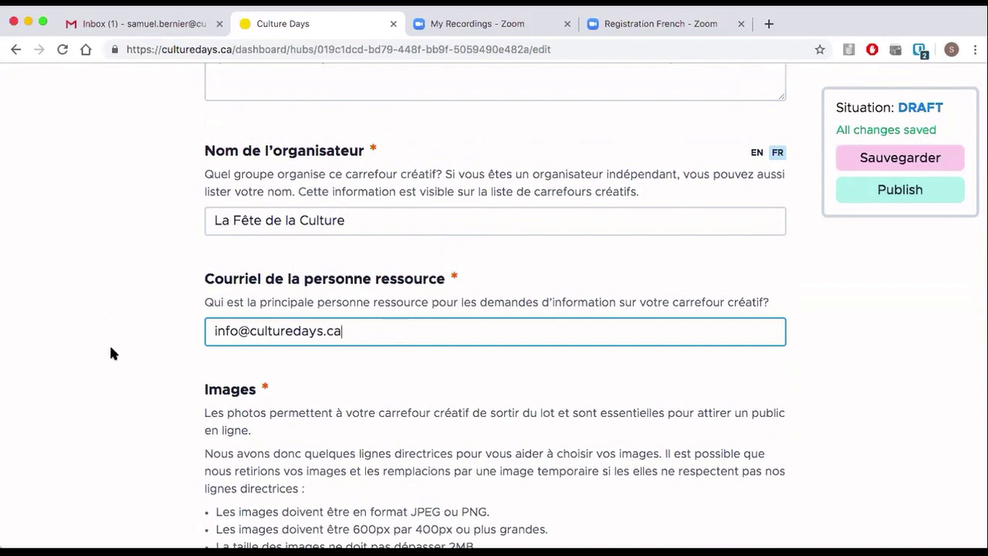
scroll(110, 355, down, 3)
scroll(110, 360, down, 5)
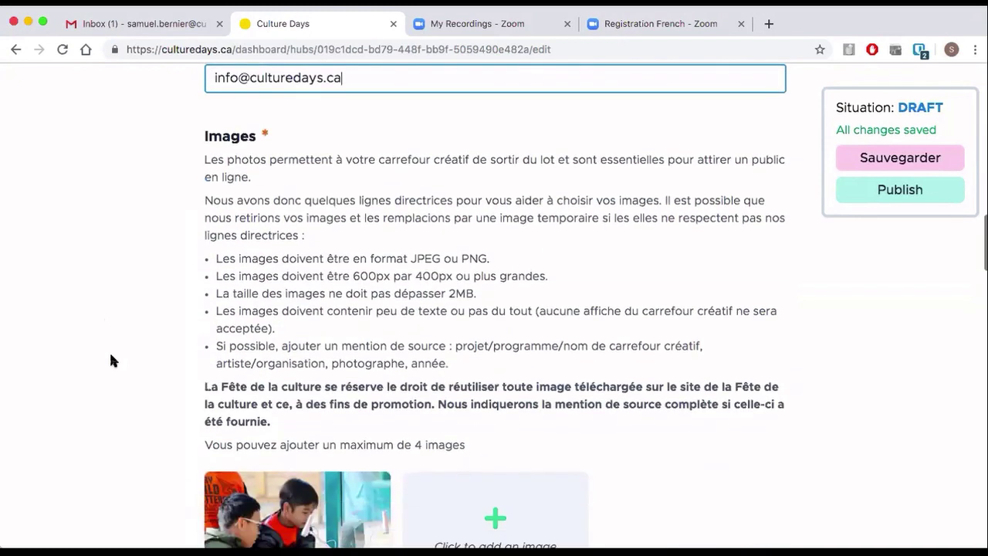
scroll(111, 360, up, 2)
scroll(110, 361, down, 1)
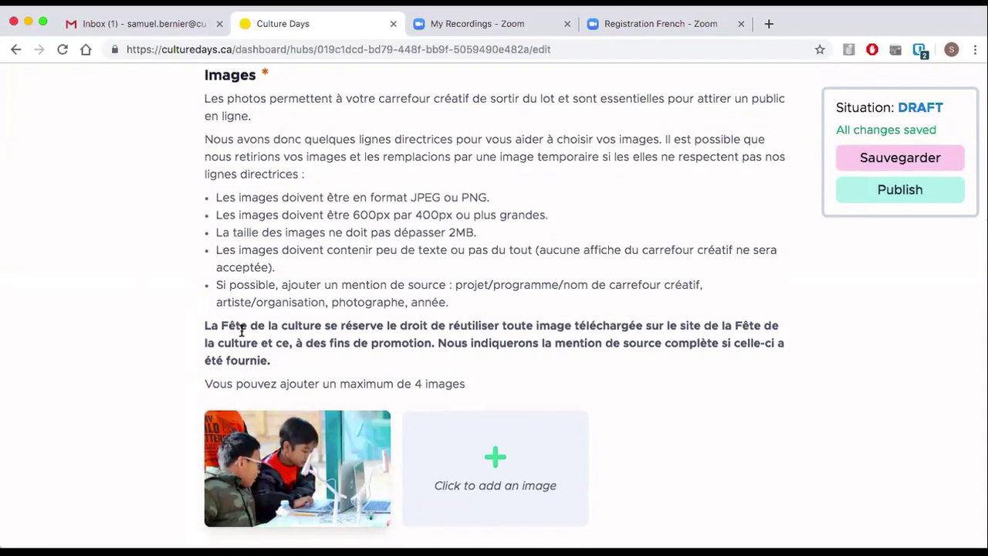
scroll(152, 394, down, 1)
scroll(152, 394, down, 2)
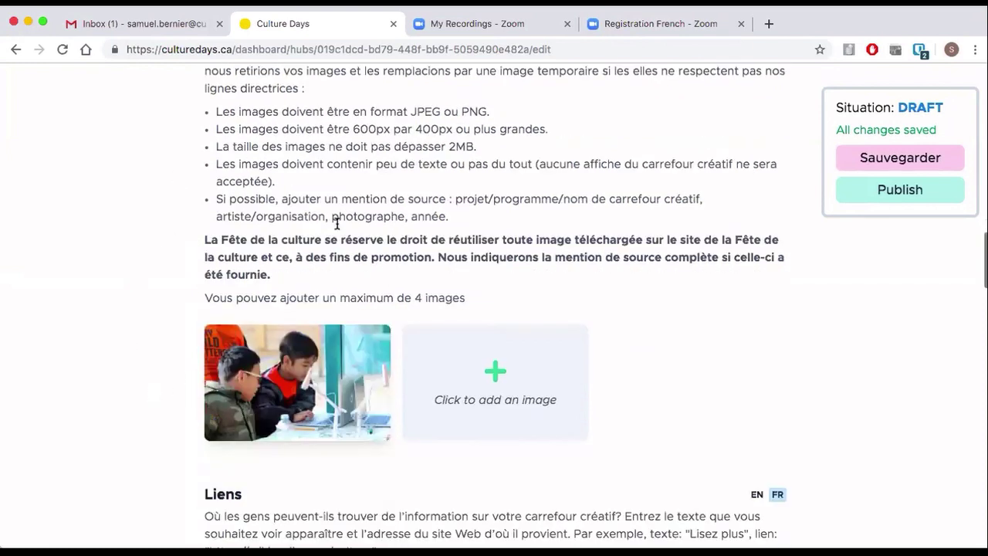
Open the hub image file chooser, then cancel without adding another picture.
click(528, 393)
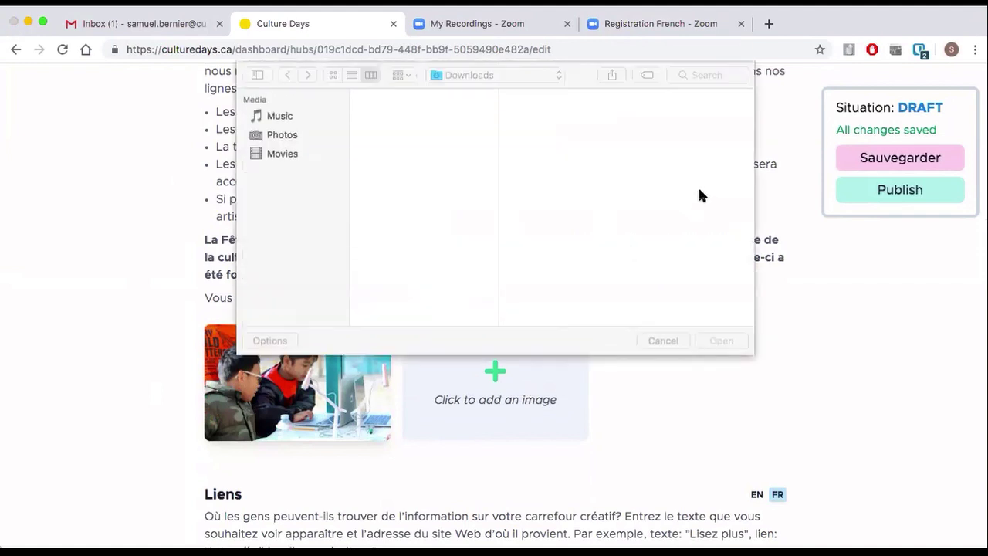
click(661, 336)
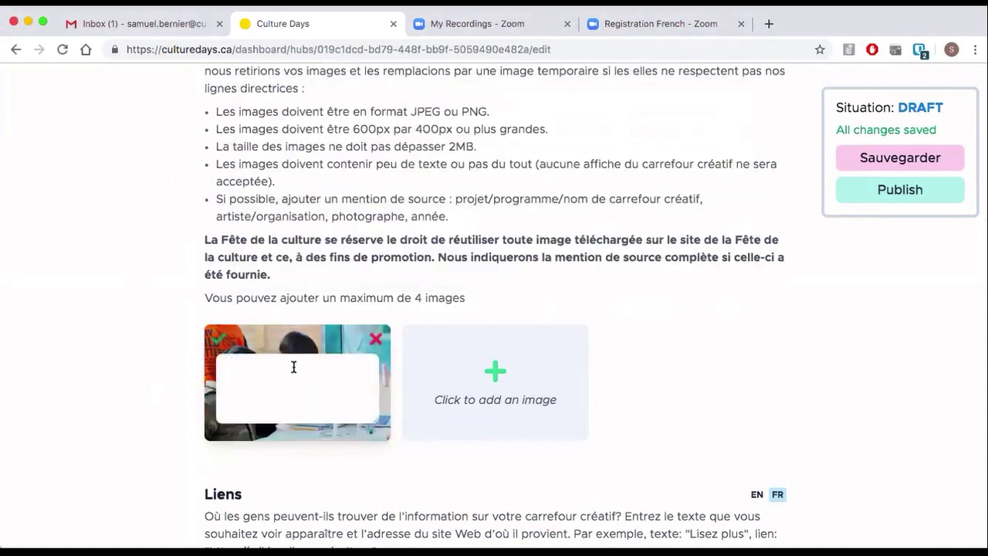
scroll(105, 378, down, 5)
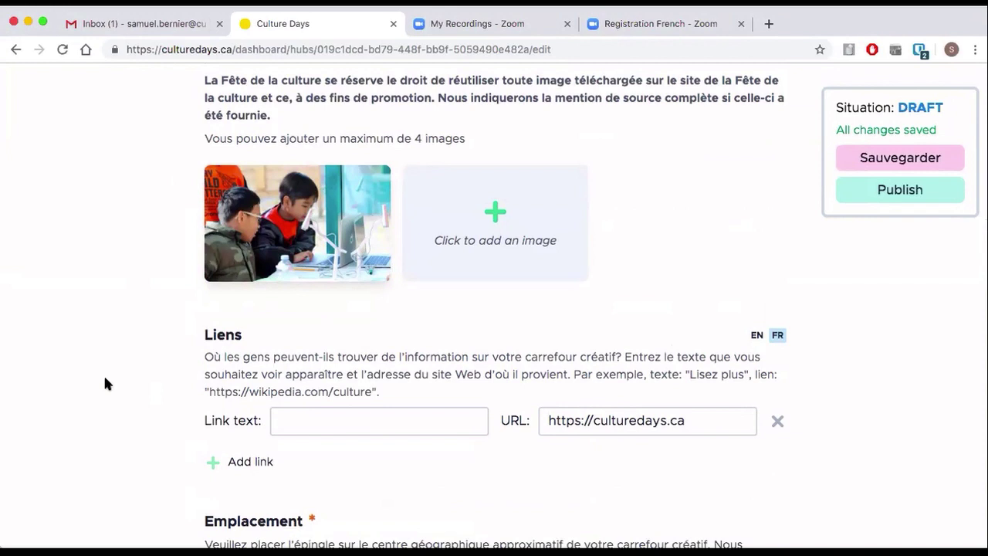
Review the link text and link URL fields, then move down to the Emplacement map.
click(351, 422)
click(588, 423)
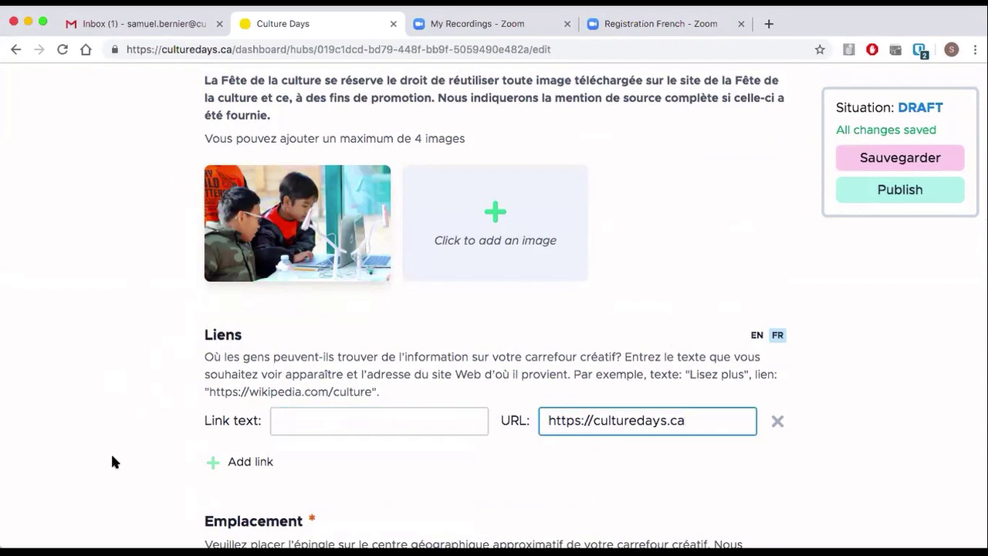
scroll(112, 462, down, 5)
scroll(111, 461, down, 1)
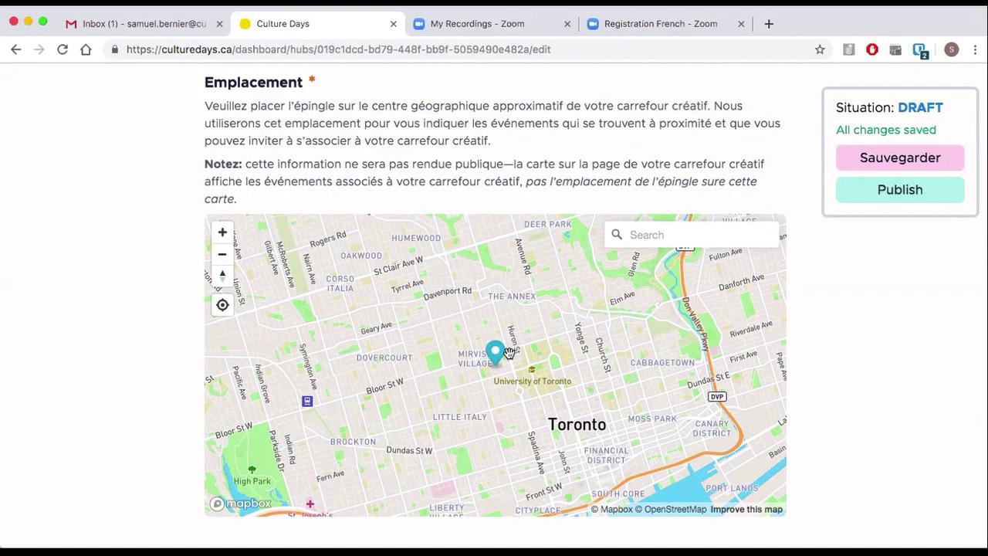
Zoom the location map in three levels and nudge the hub pin east, then back west.
click(221, 232)
click(222, 233)
click(221, 232)
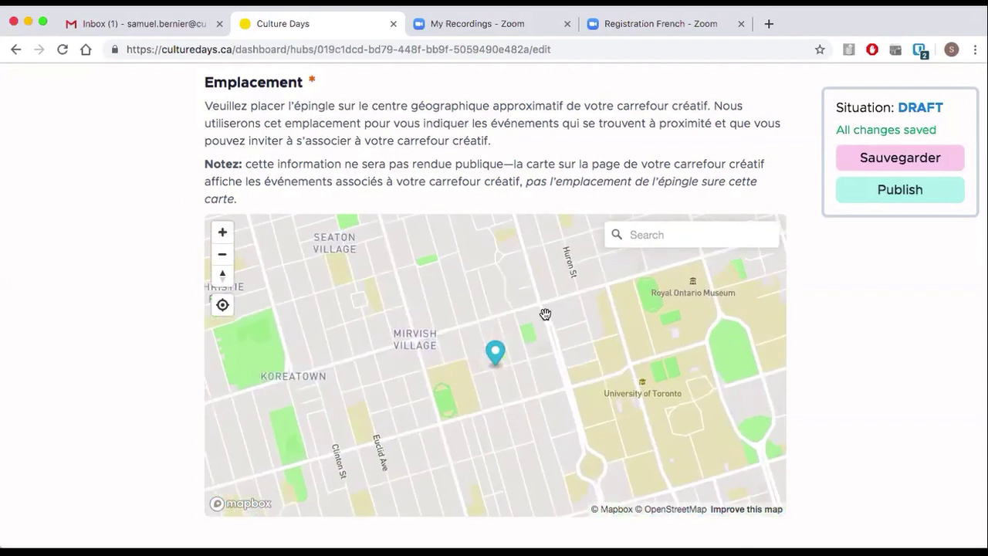
drag(495, 352, 552, 368)
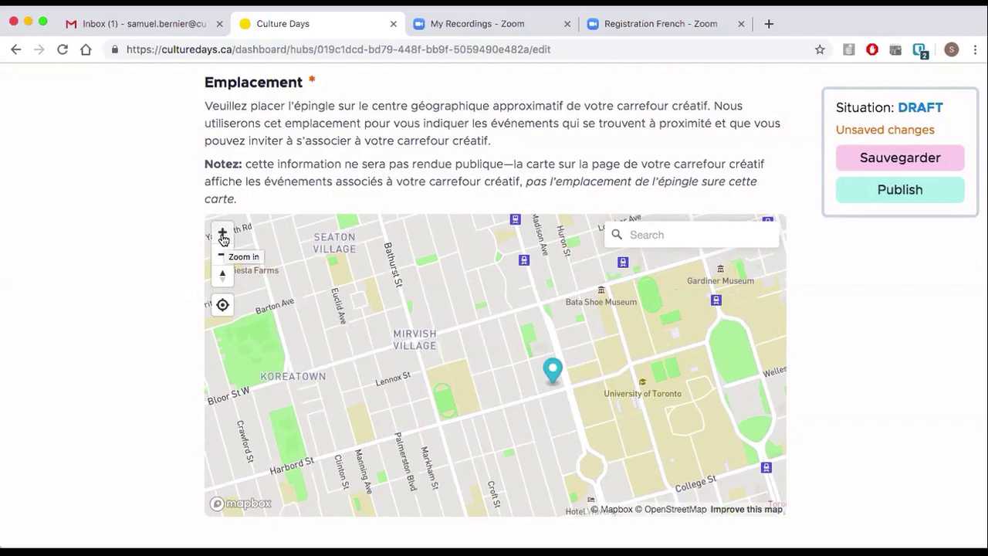
drag(553, 367, 495, 353)
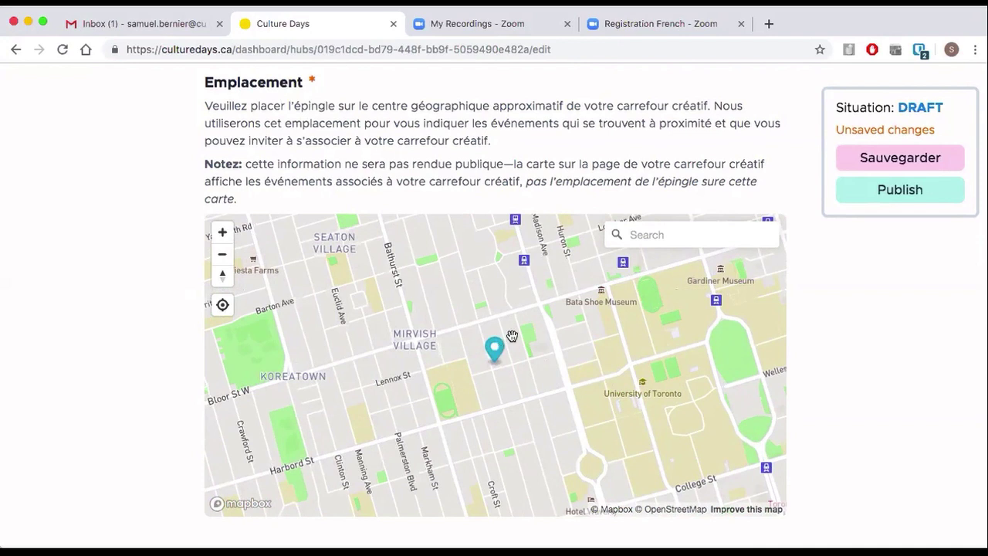
Search the map for '255 brunswick' and choose the Brunswick Avenue, Toronto suggestion.
click(663, 235)
text(255 )
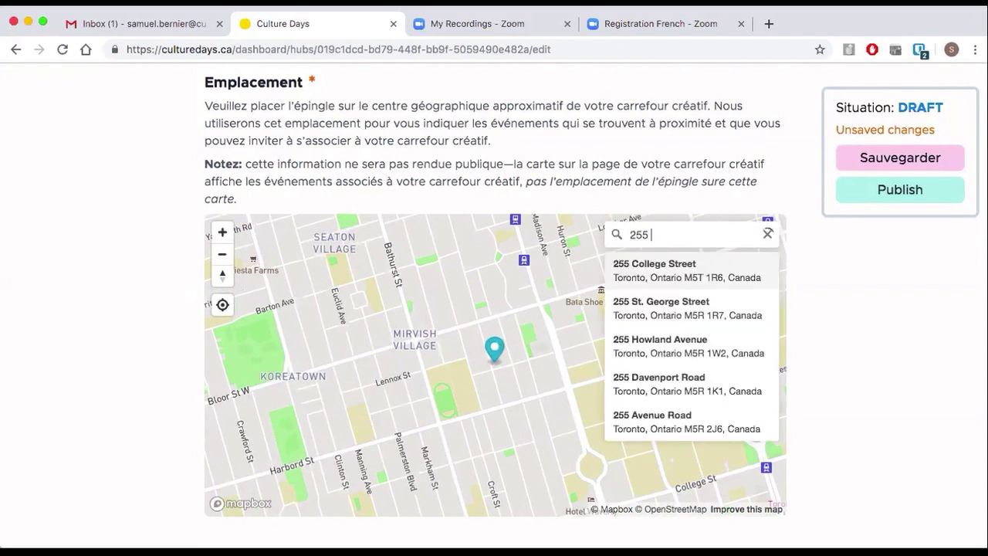
text(brunswick)
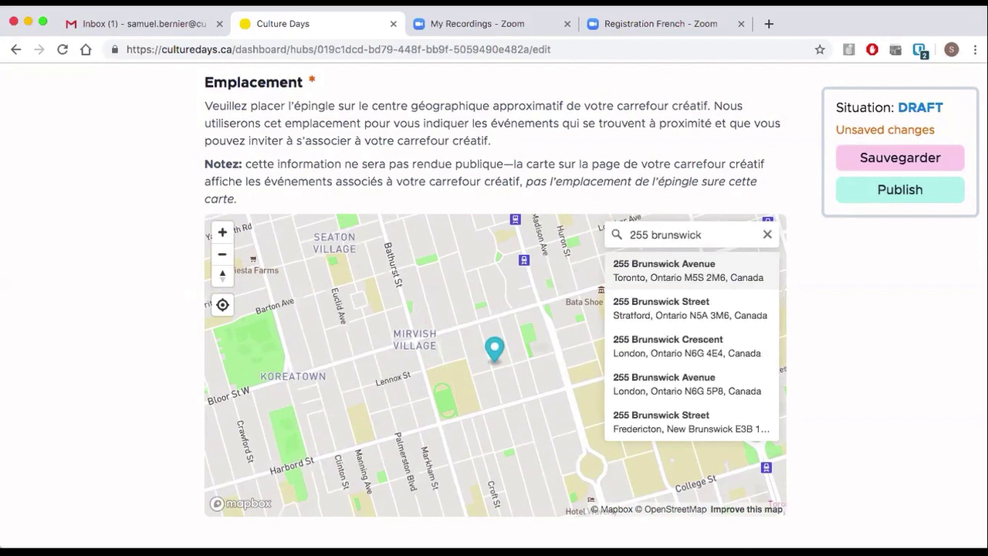
click(660, 274)
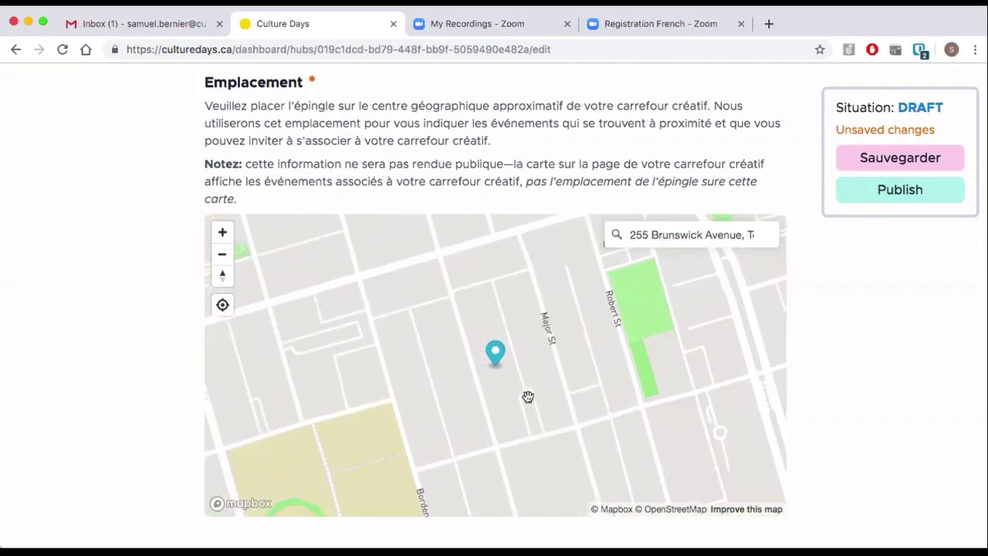
scroll(918, 302, down, 5)
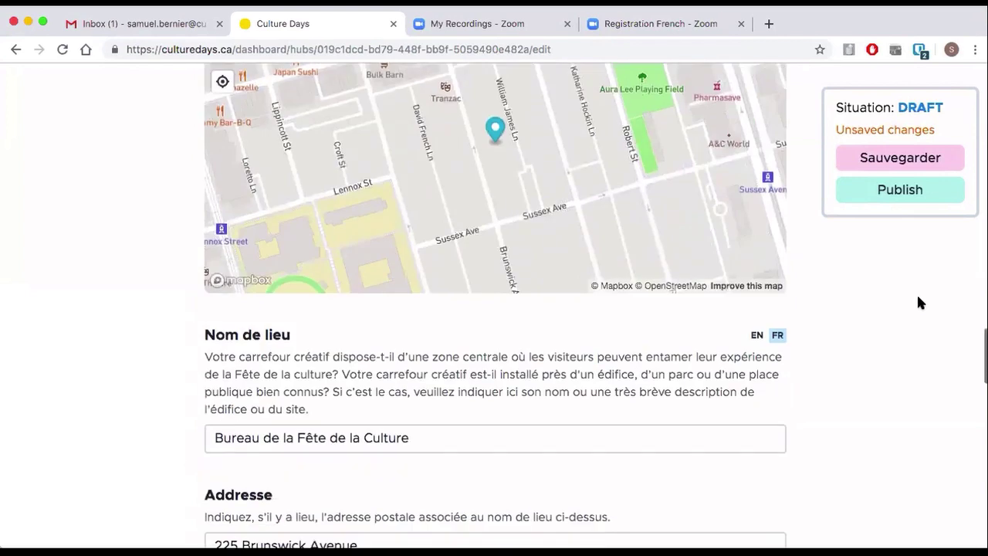
click(443, 255)
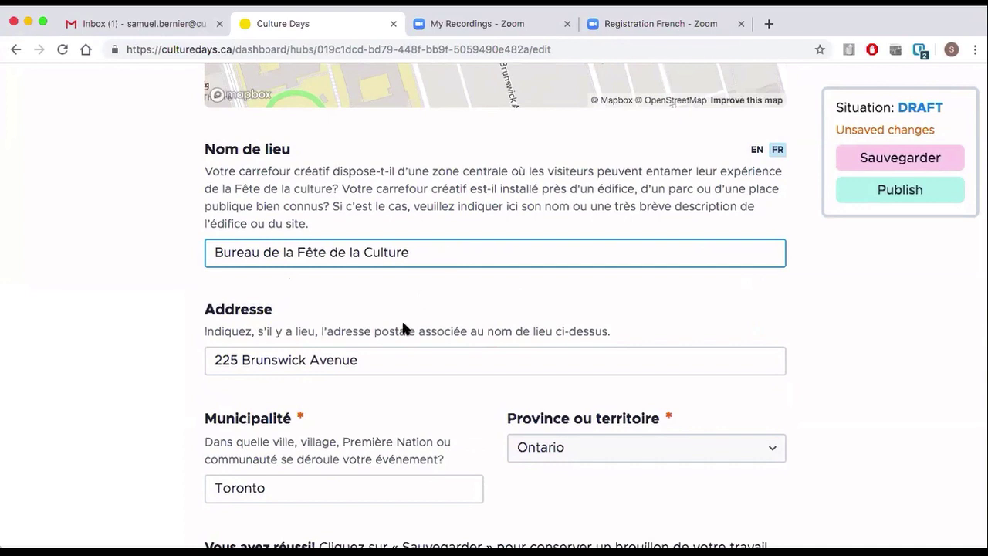
click(389, 361)
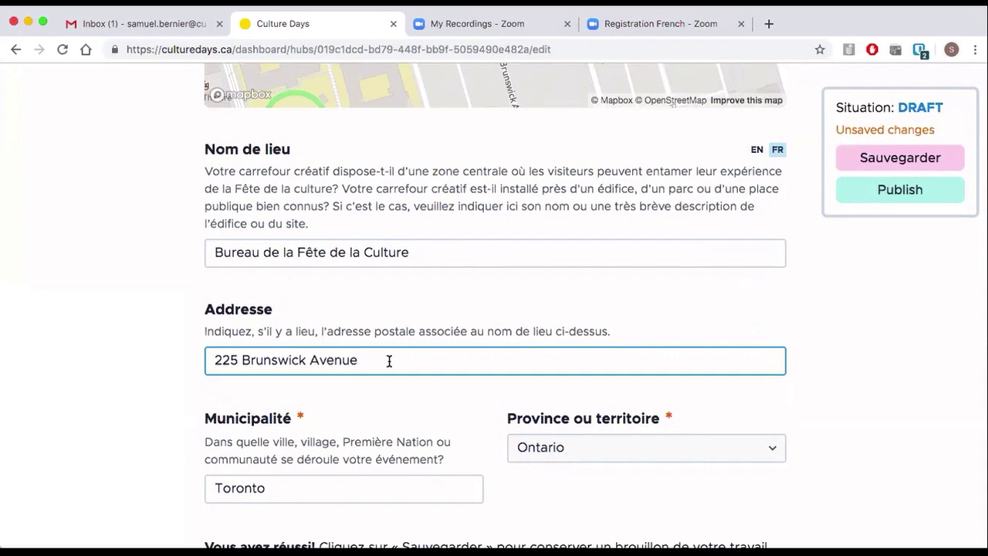
scroll(119, 447, down, 3)
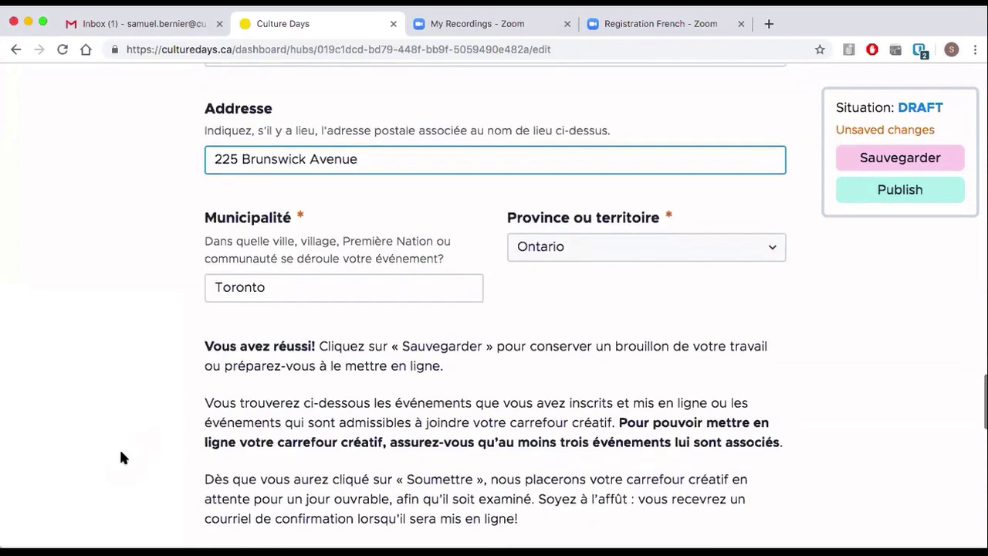
click(292, 291)
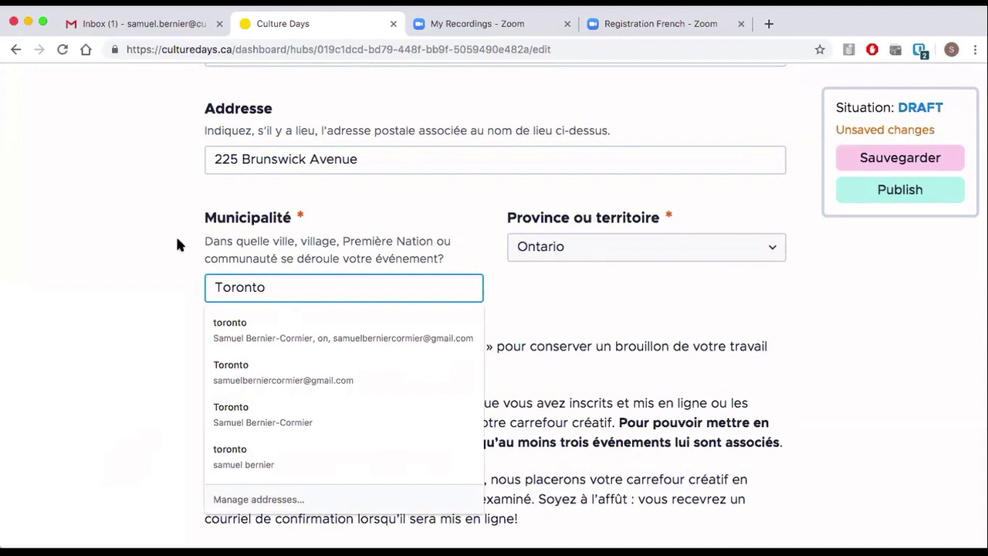
click(122, 284)
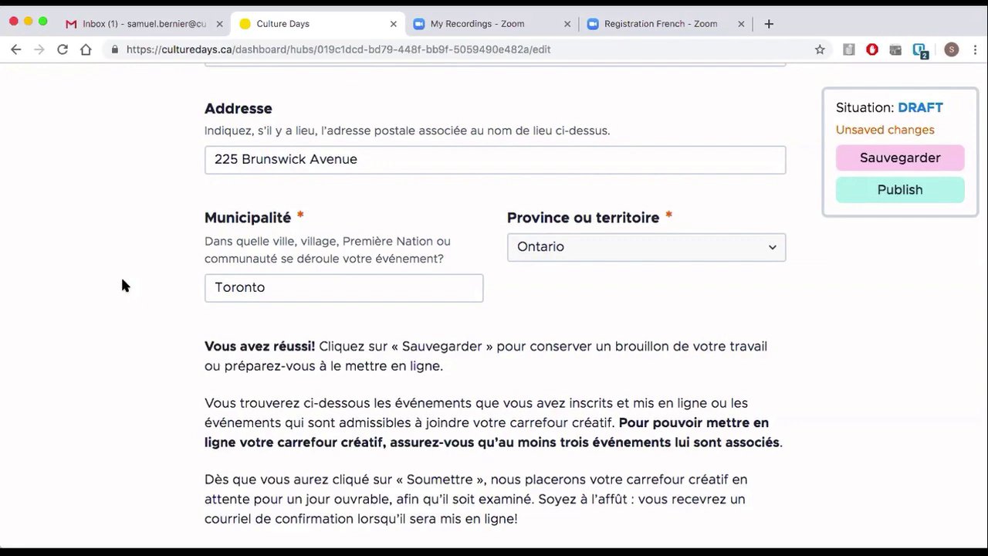
scroll(122, 285, up, 15)
scroll(122, 285, up, 10)
scroll(122, 285, down, 20)
scroll(122, 285, up, 8)
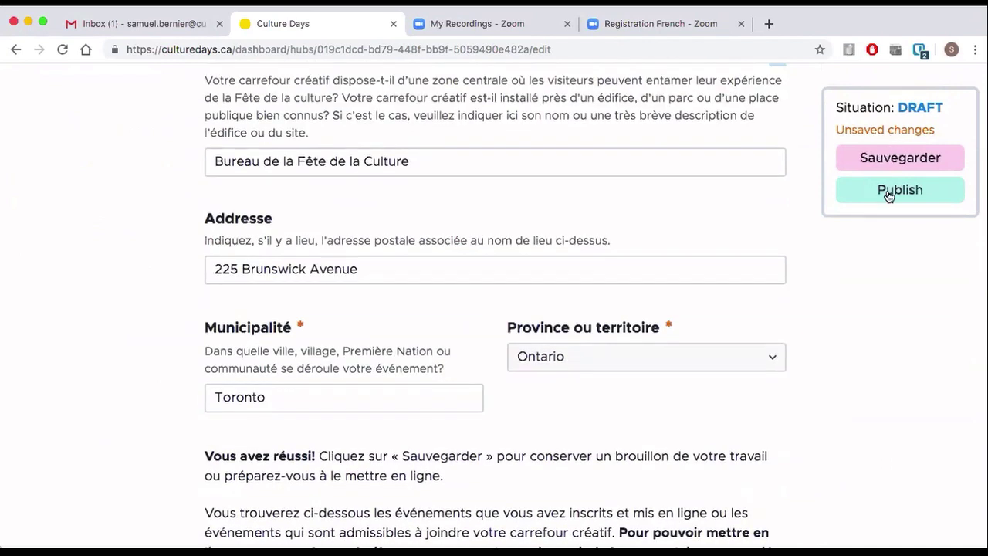
click(888, 196)
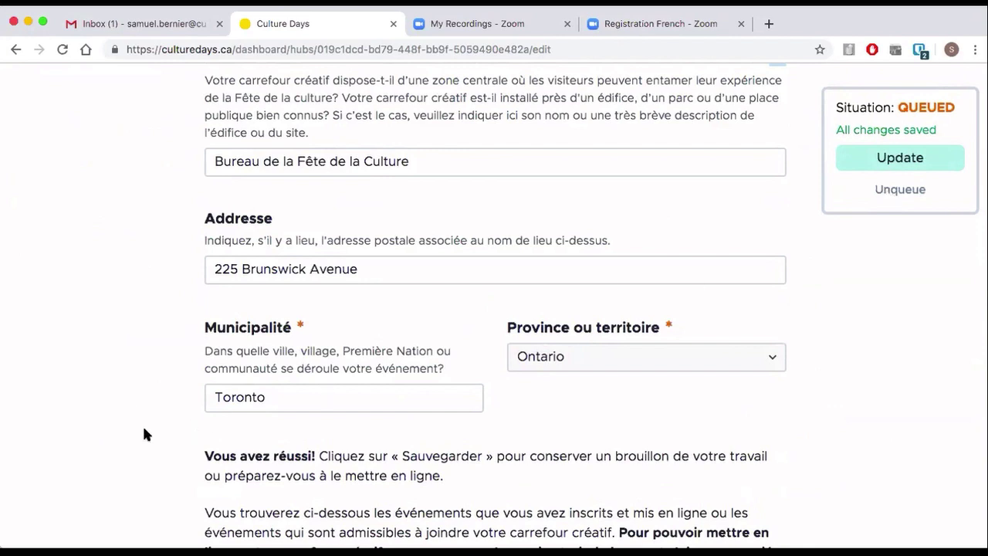
scroll(124, 434, down, 4)
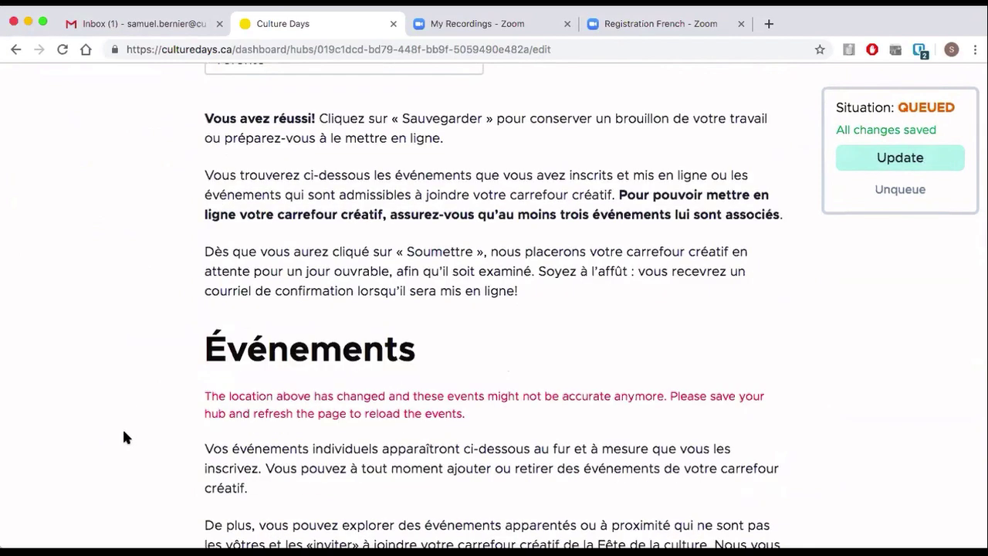
scroll(124, 432, down, 4)
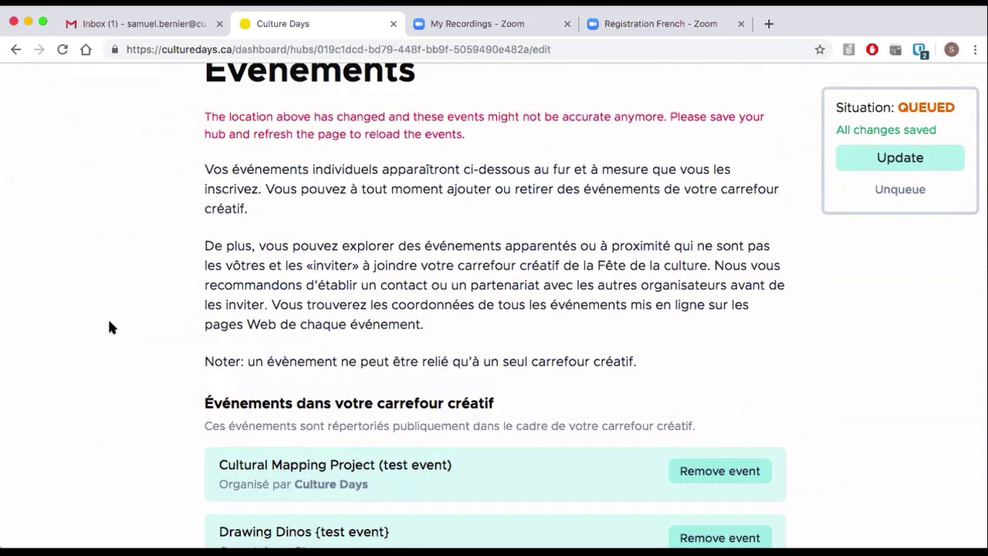
scroll(102, 332, down, 2)
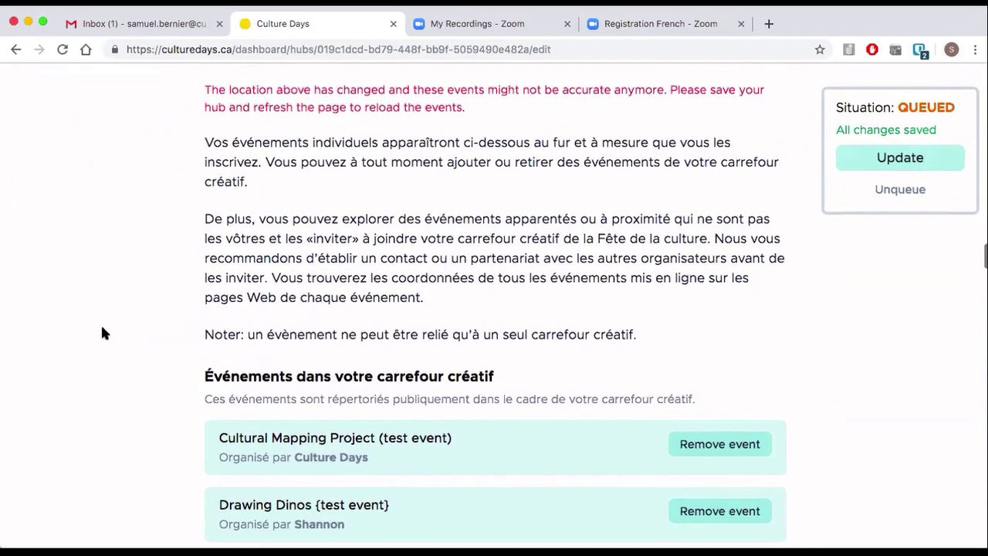
scroll(102, 332, down, 3)
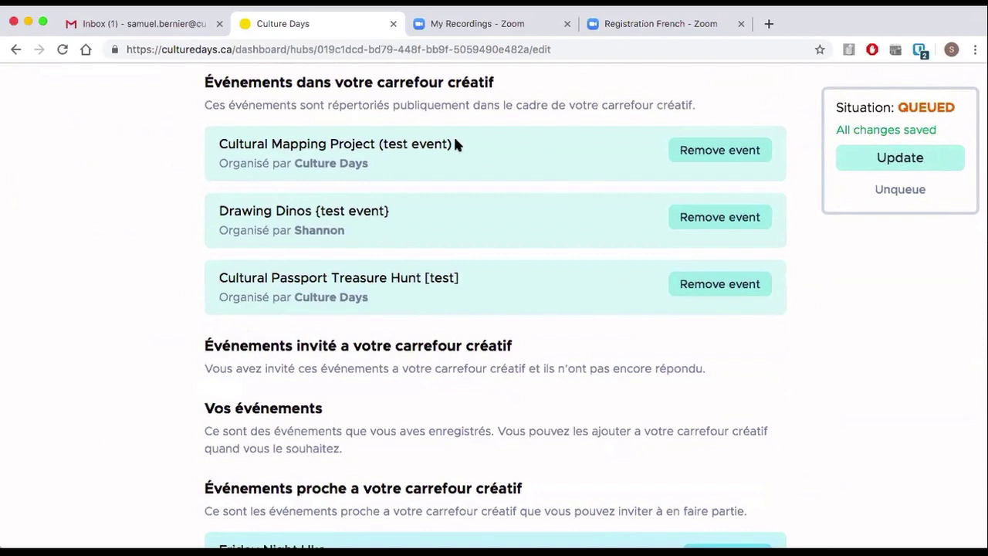
Unlink Cultural Mapping Project, Drawing Dinos and Cultural Passport Treasure Hunt from the hub.
click(722, 157)
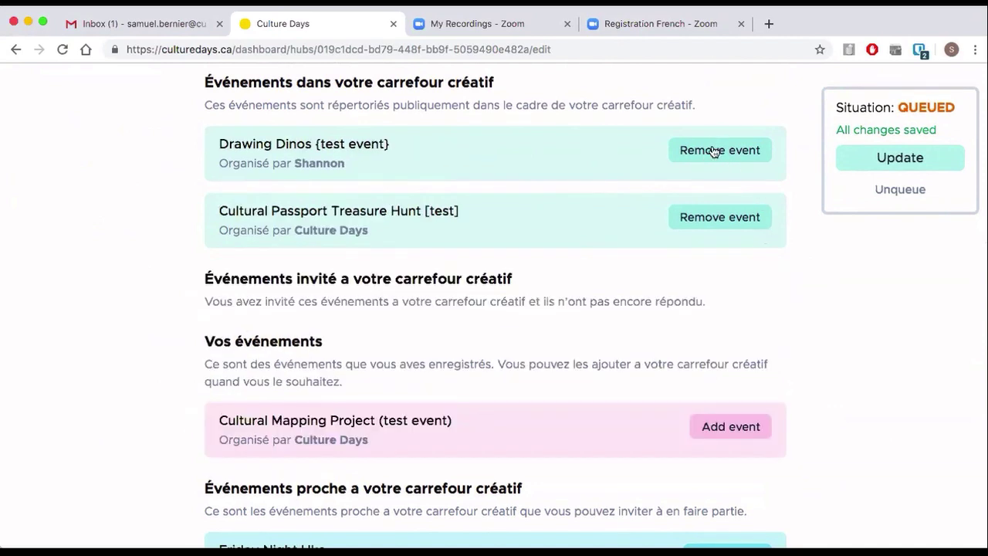
click(714, 152)
click(716, 159)
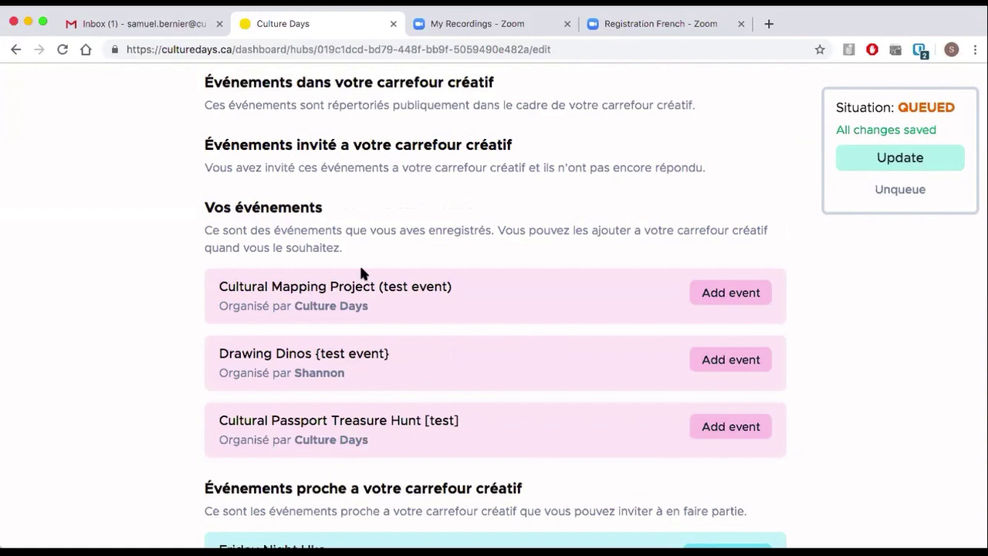
Link Cultural Mapping Project, Drawing Dinos and Cultural Passport Treasure Hunt back into the hub.
click(736, 297)
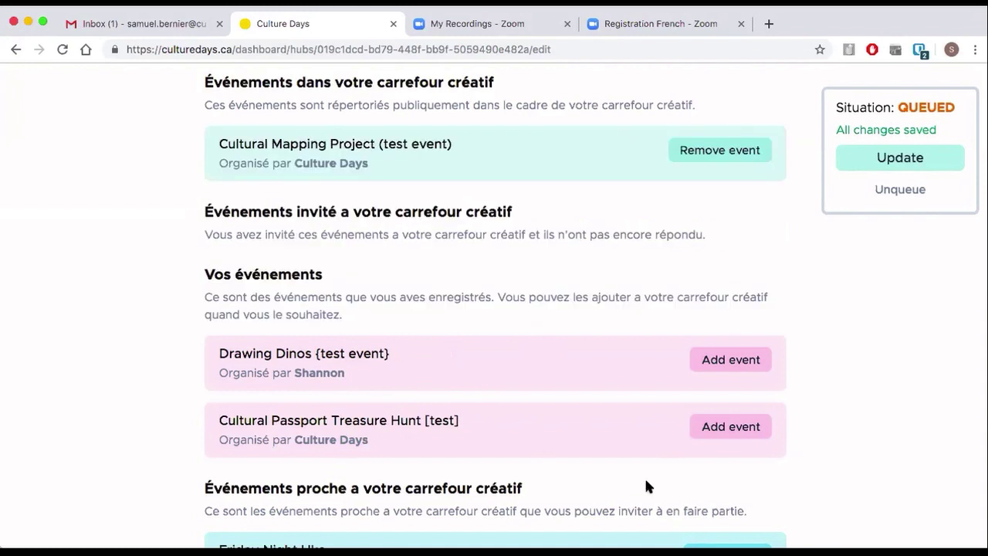
click(749, 368)
click(717, 430)
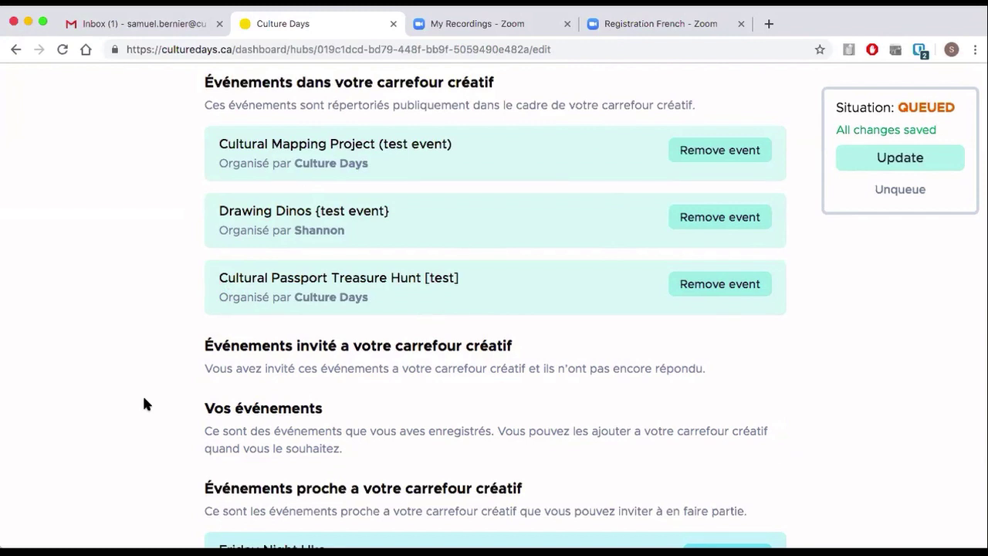
scroll(137, 399, down, 3)
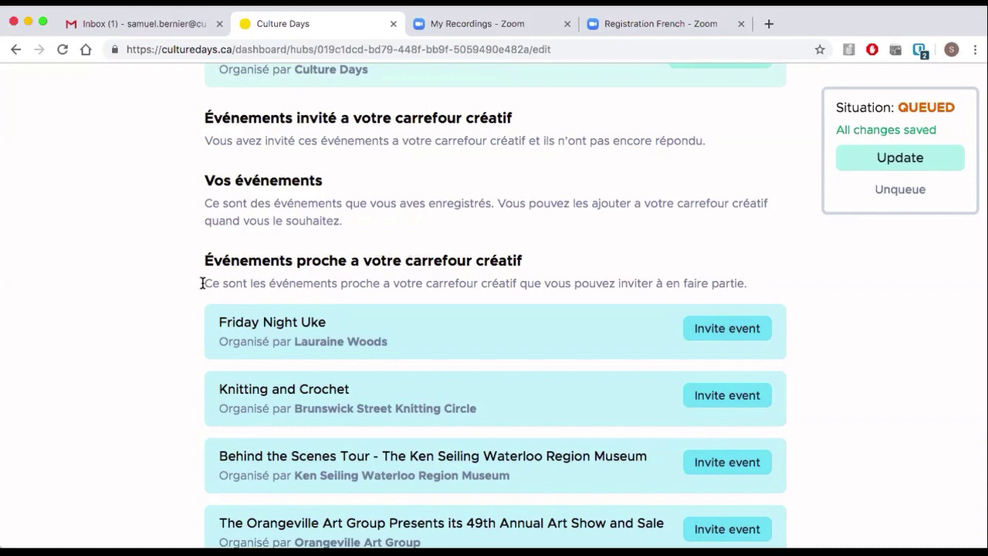
drag(202, 283, 684, 284)
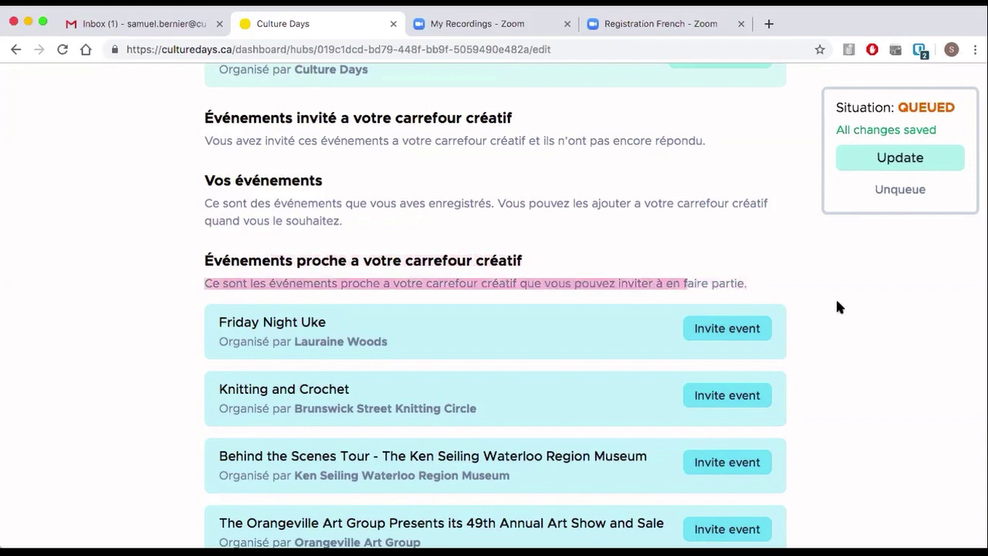
click(839, 313)
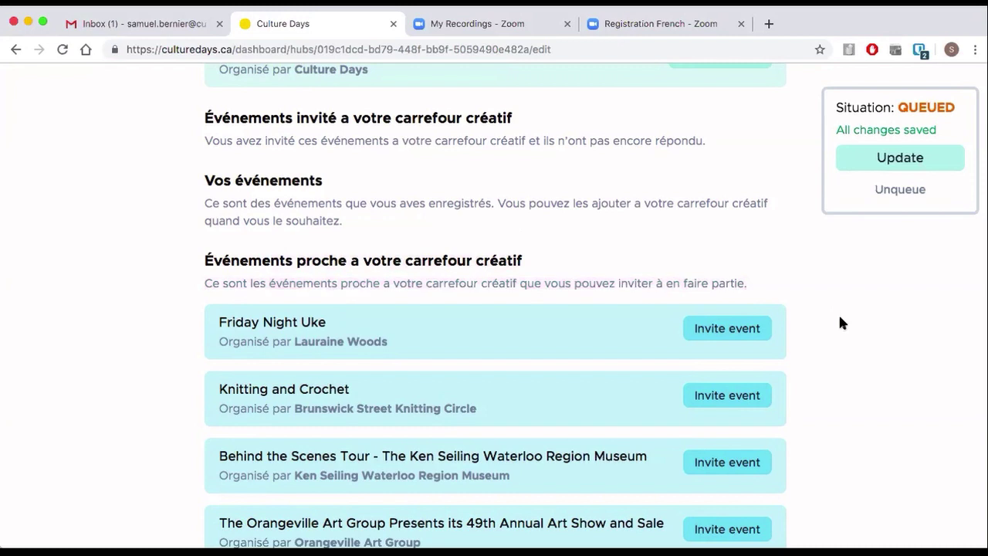
scroll(838, 381, down, 5)
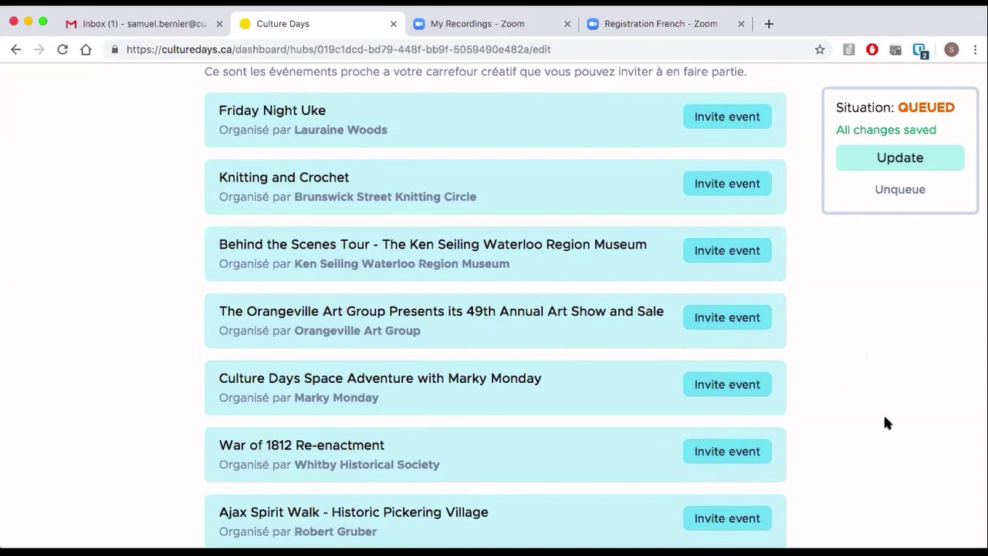
scroll(884, 422, up, 2)
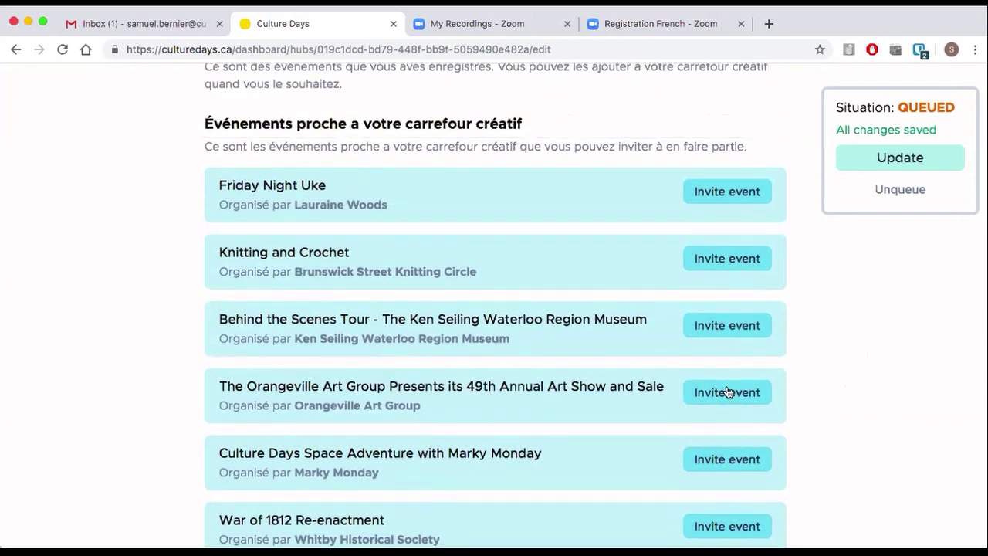
scroll(860, 392, down, 5)
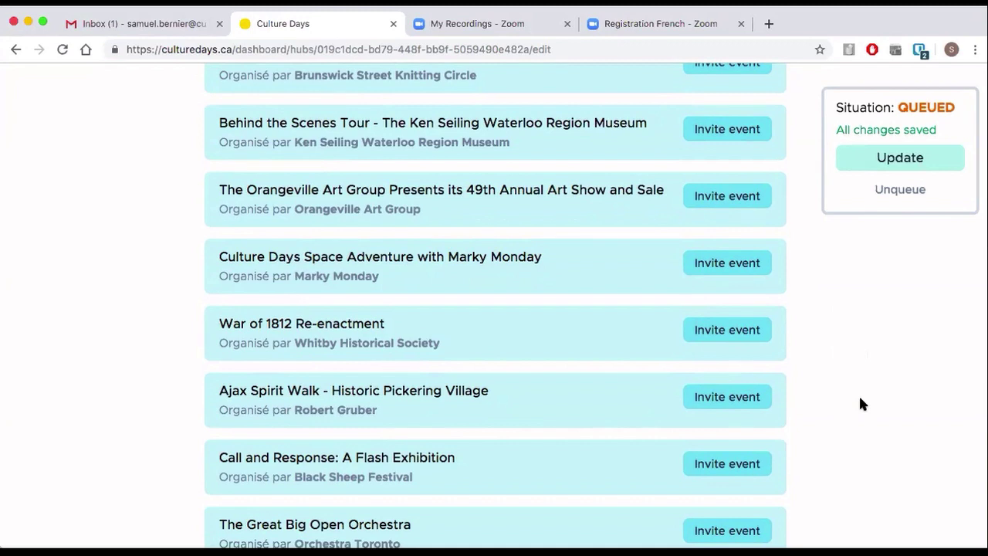
scroll(860, 398, down, 20)
scroll(860, 398, down, 20)
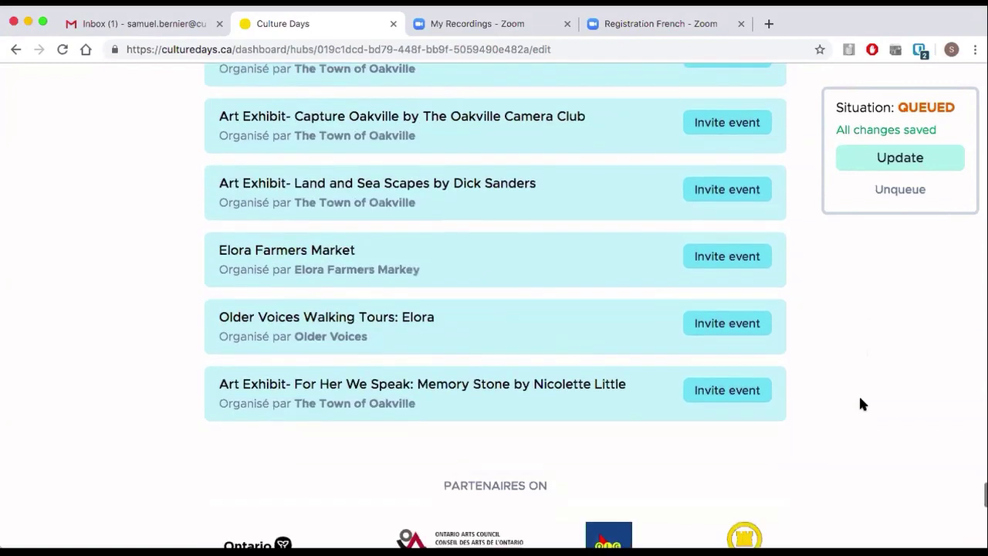
scroll(860, 399, up, 20)
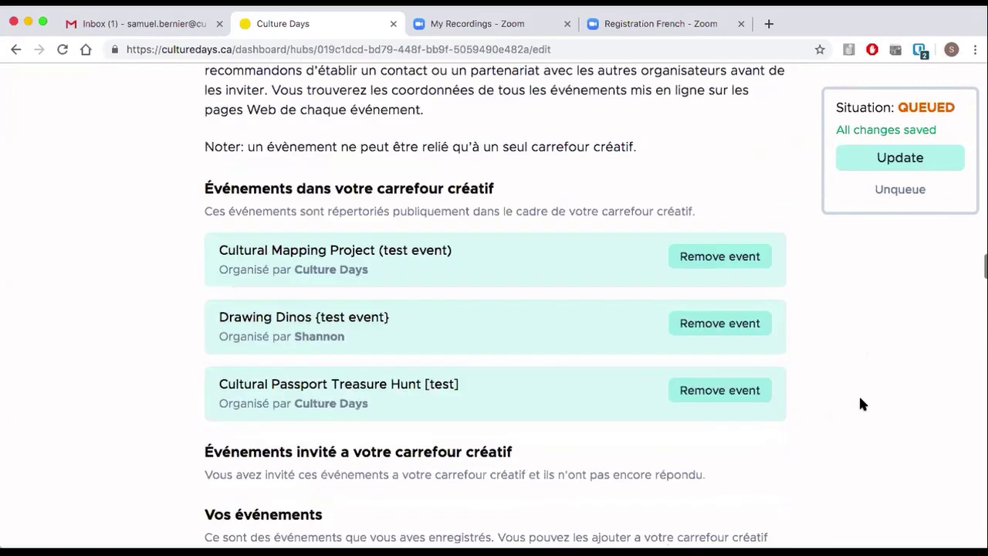
scroll(862, 403, down, 3)
scroll(862, 403, up, 2)
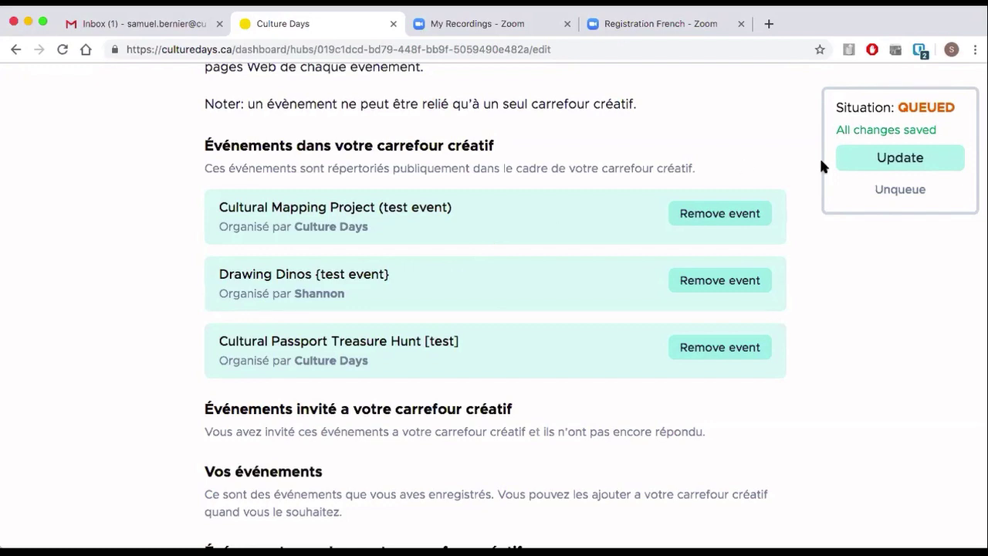
scroll(154, 184, up, 20)
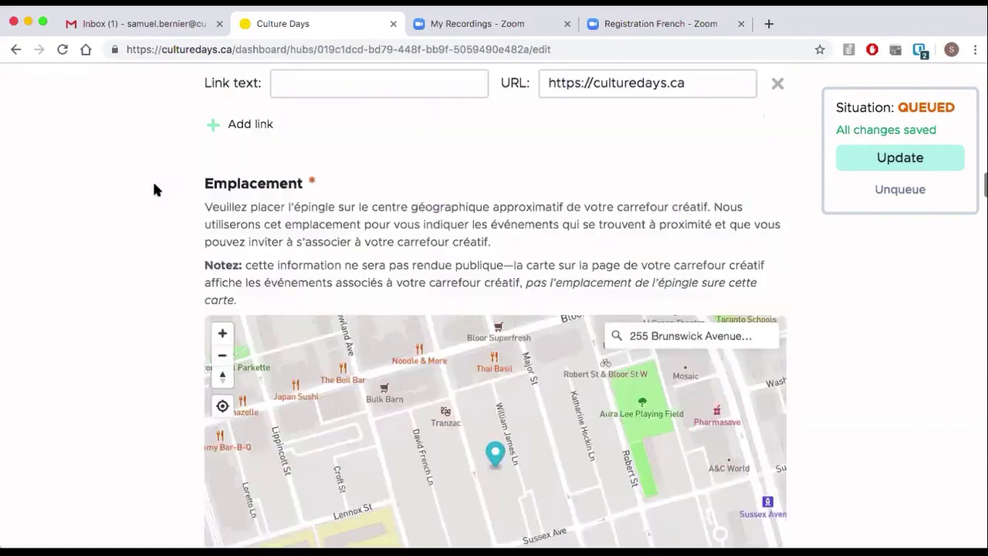
scroll(154, 189, up, 15)
Return to Mes carrefours créatifs and locate the hub card's QUEUED status.
scroll(154, 191, down, 2)
click(104, 301)
scroll(236, 347, down, 5)
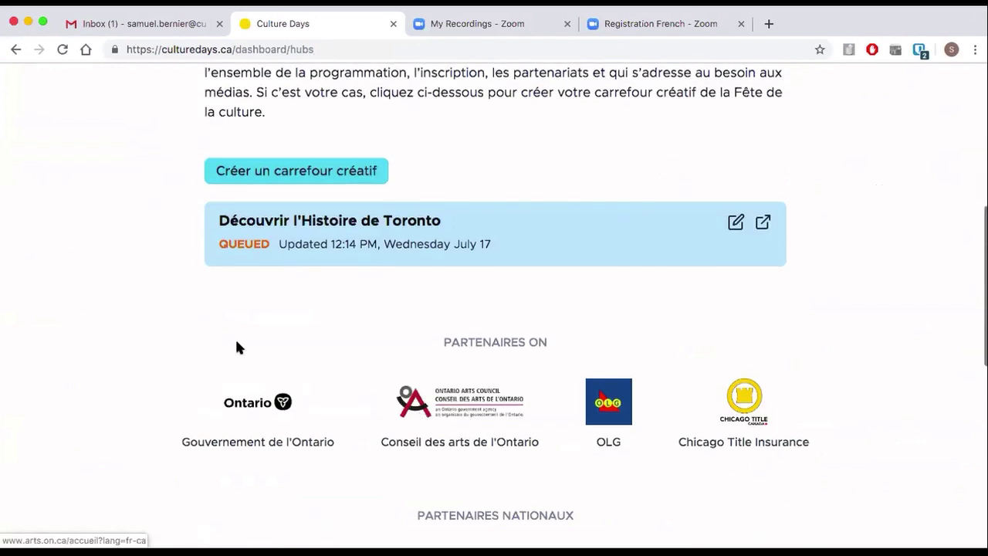
drag(270, 242, 218, 236)
scroll(126, 258, up, 5)
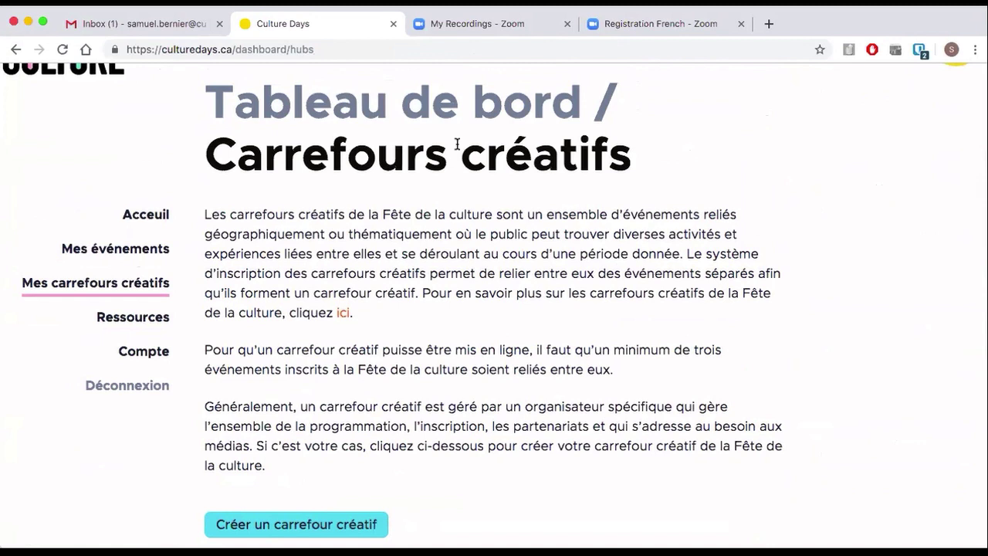
scroll(214, 154, up, 2)
scroll(214, 154, down, 1)
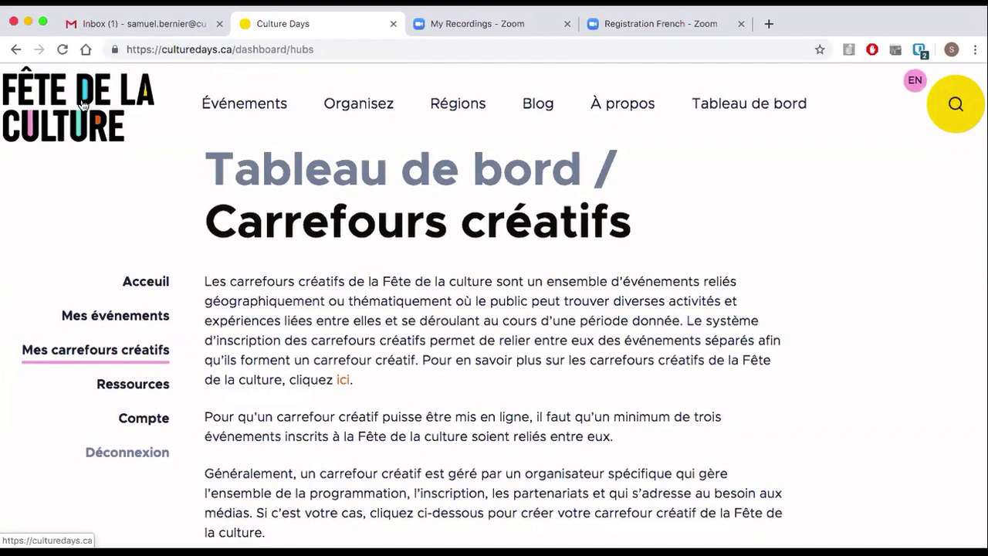
Open the public Événements listing, browse the event cards, and focus the search box.
click(237, 119)
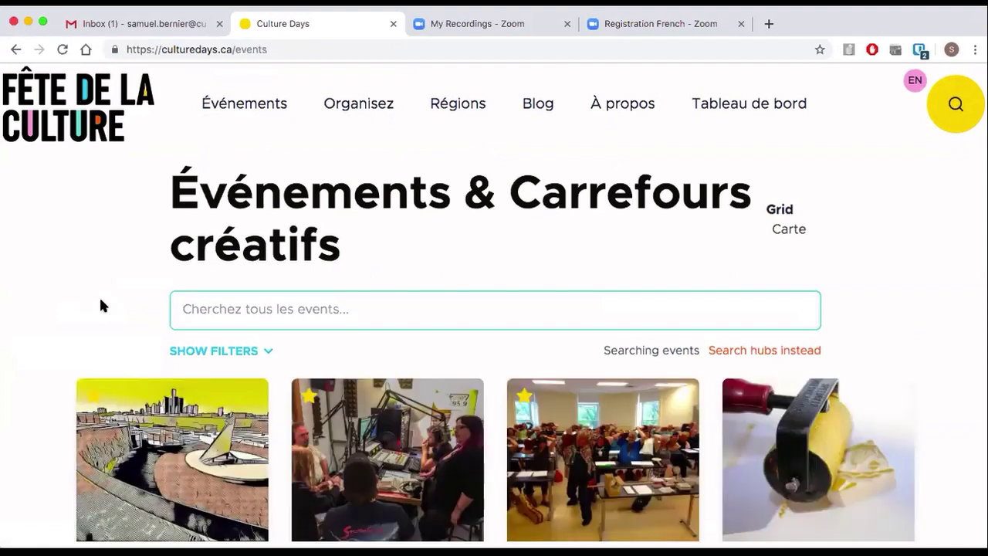
scroll(38, 383, down, 3)
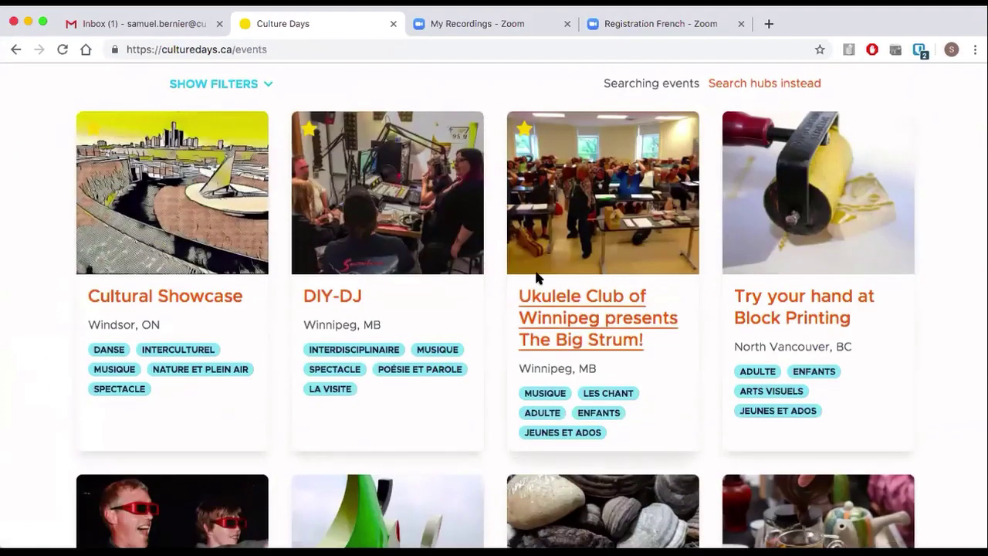
scroll(52, 430, down, 5)
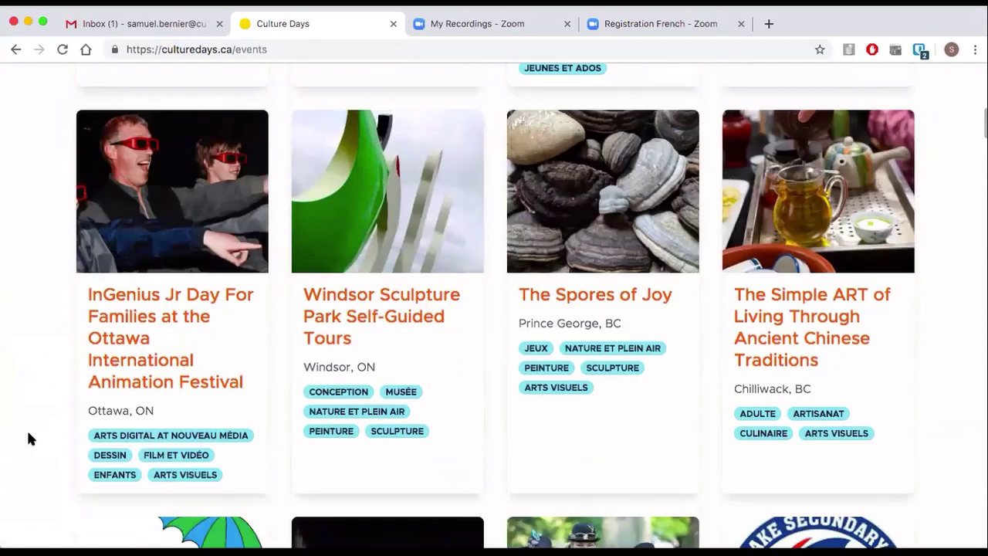
scroll(27, 437, down, 8)
scroll(27, 428, down, 8)
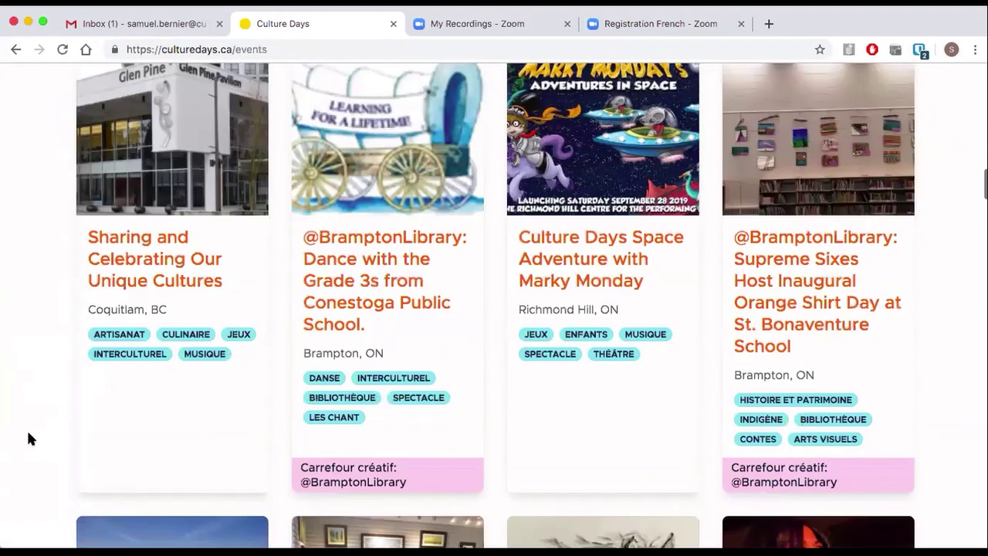
scroll(27, 428, up, 20)
click(252, 309)
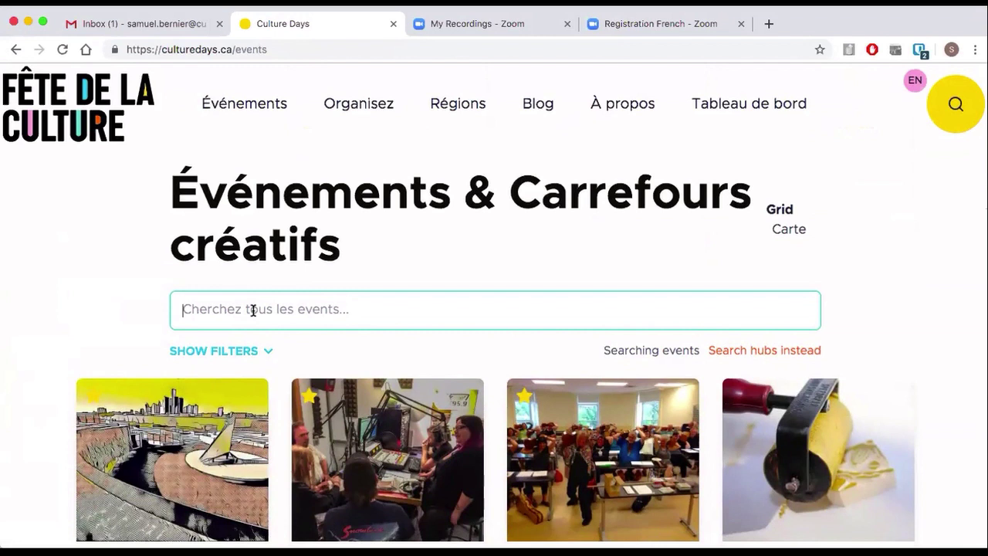
Filter public events to the ARTS VISUELS tag and ON province, leaving 48 matches.
click(234, 353)
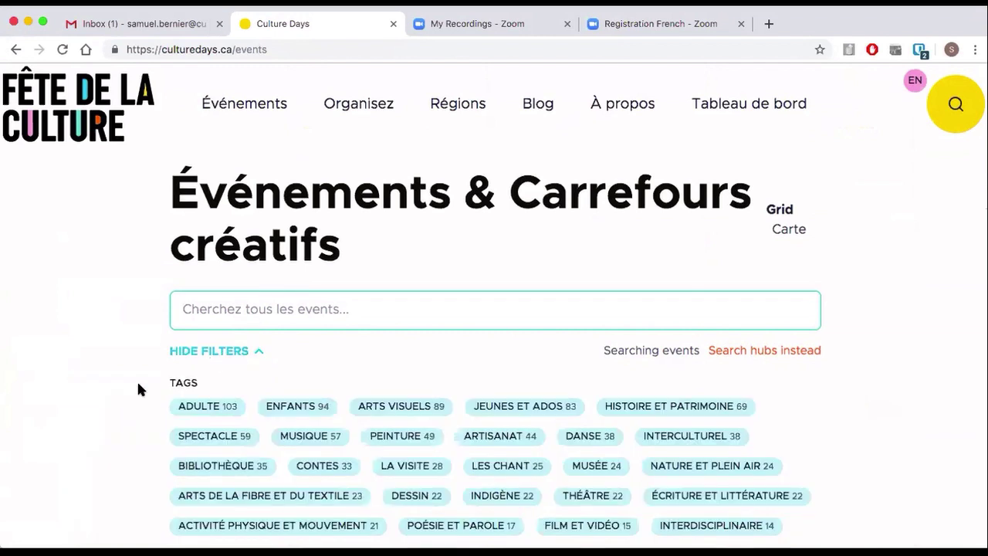
scroll(115, 398, down, 3)
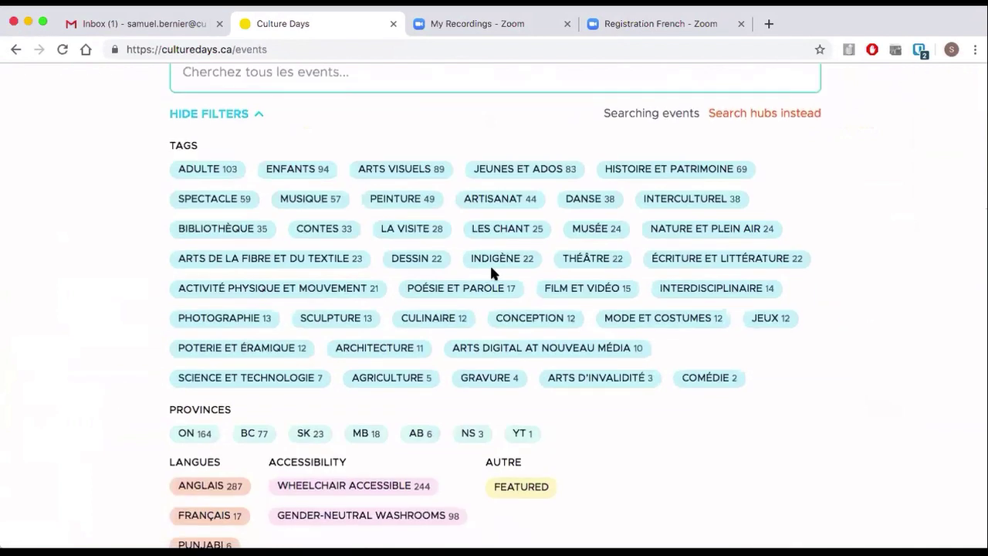
click(418, 169)
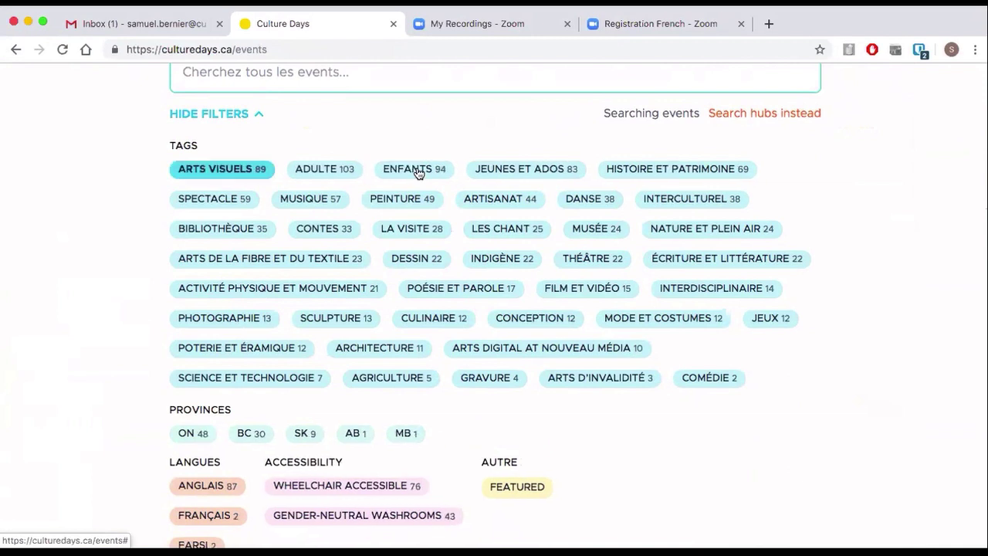
scroll(101, 385, down, 5)
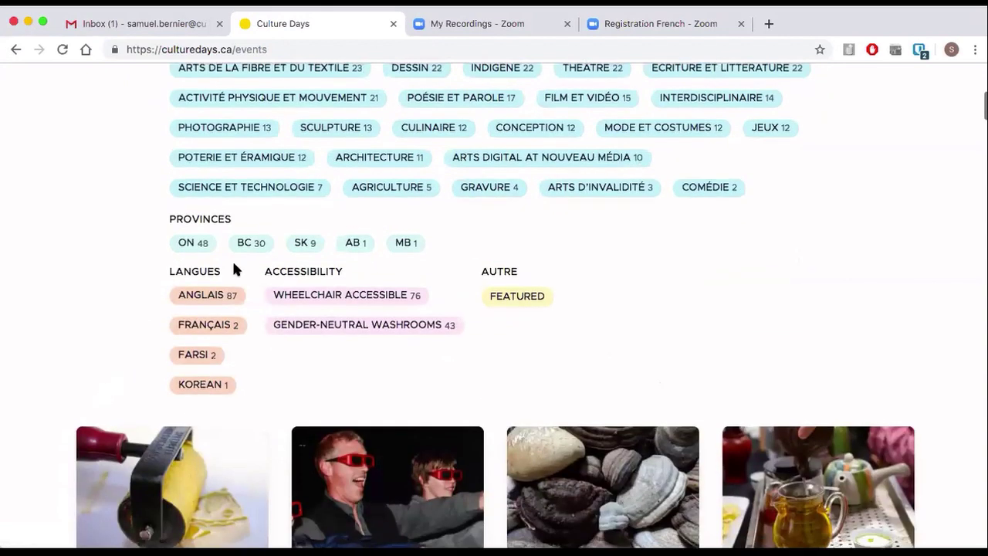
click(193, 244)
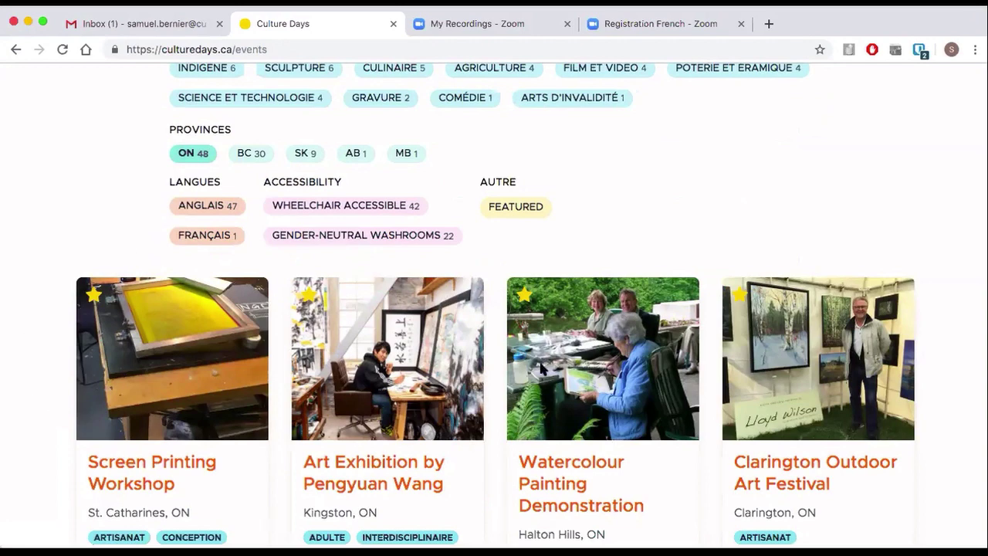
scroll(28, 358, down, 10)
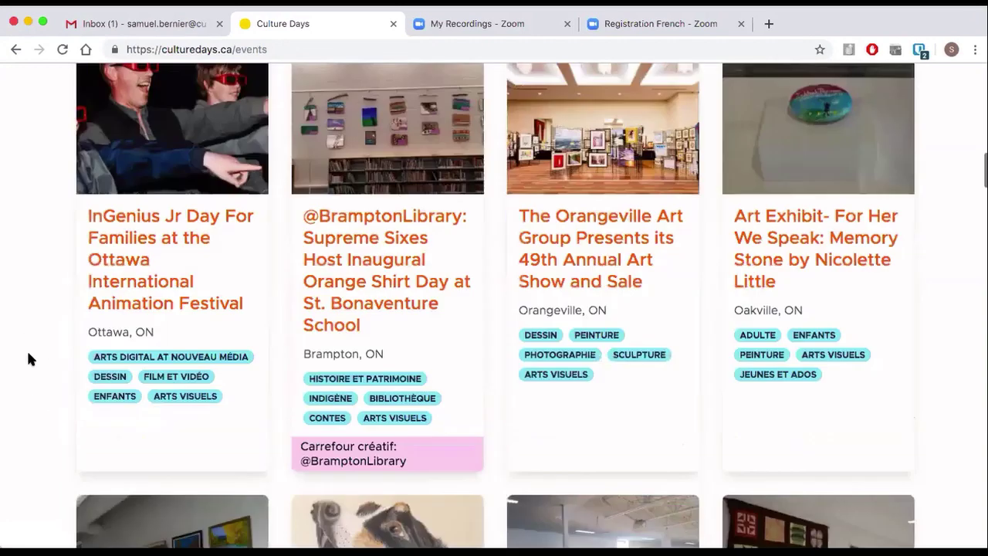
scroll(29, 358, up, 10)
scroll(27, 349, up, 10)
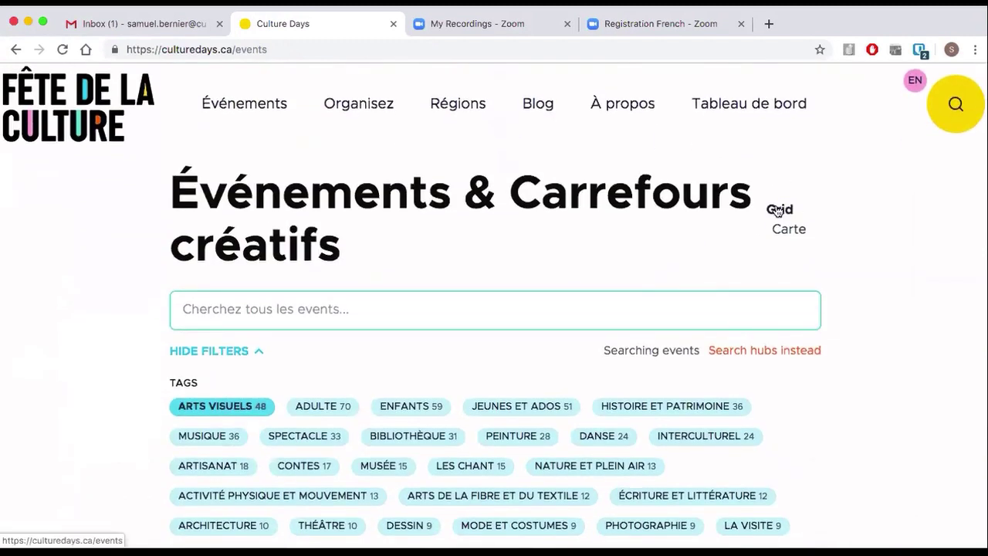
Switch the filtered events to map view and pan to reveal the 161-event cluster.
click(781, 232)
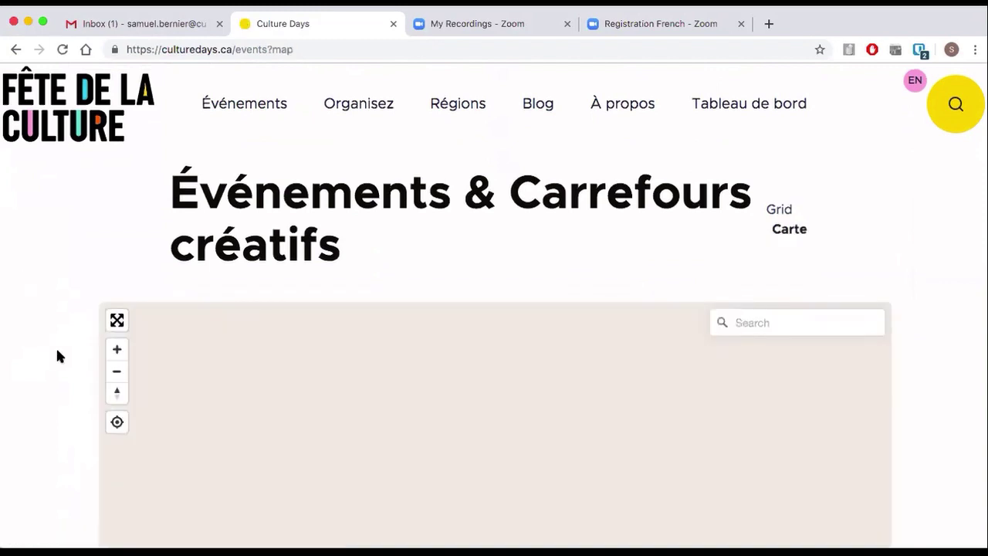
scroll(57, 355, down, 5)
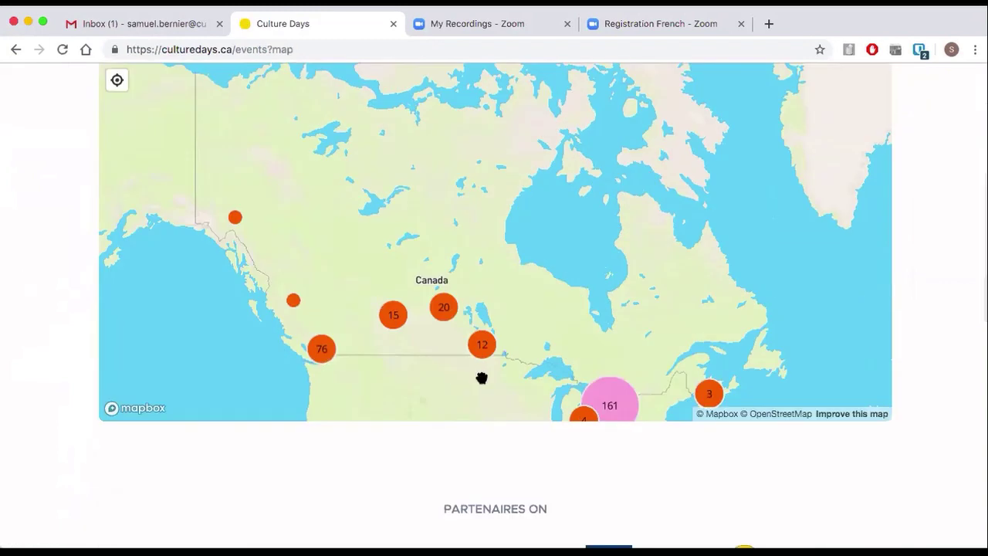
drag(644, 335, 613, 234)
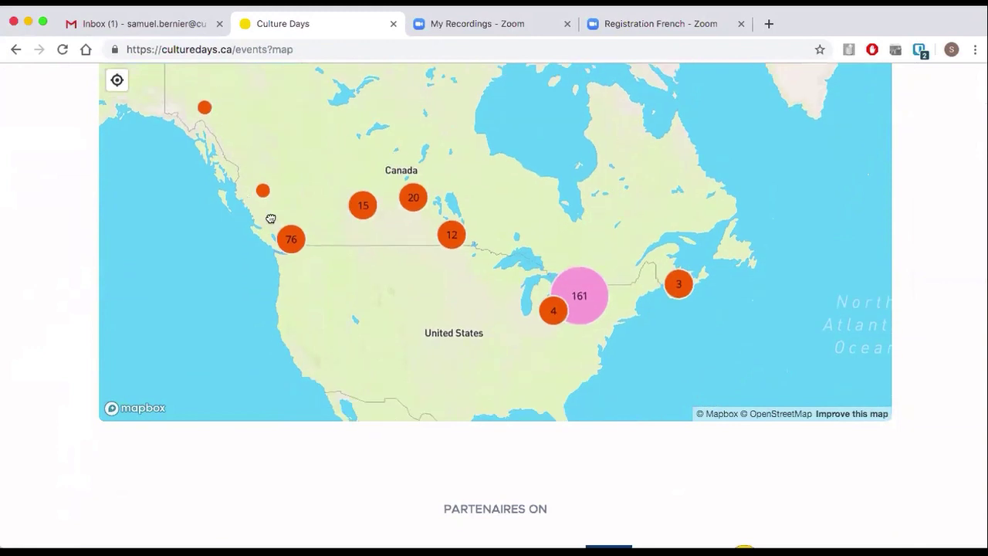
scroll(959, 280, up, 3)
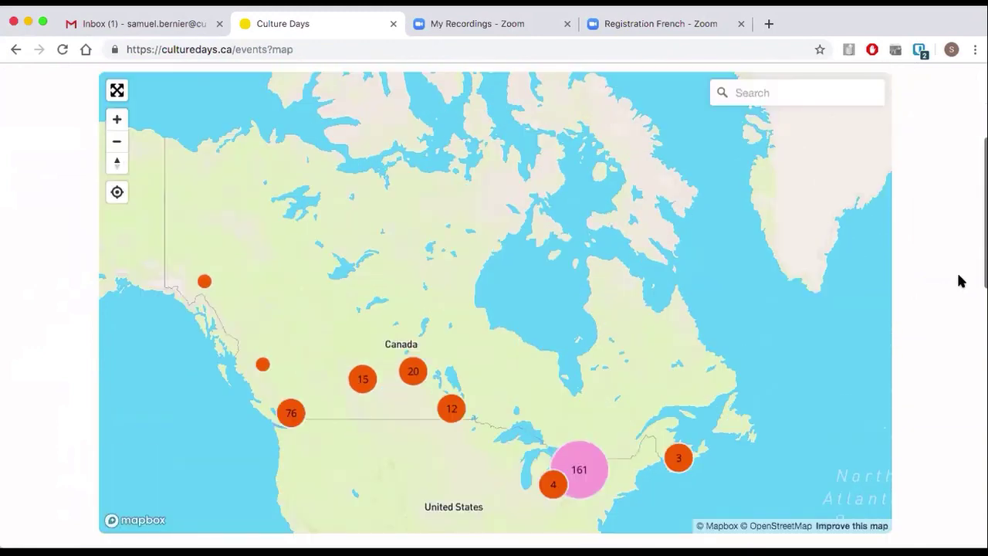
scroll(573, 467, down, 2)
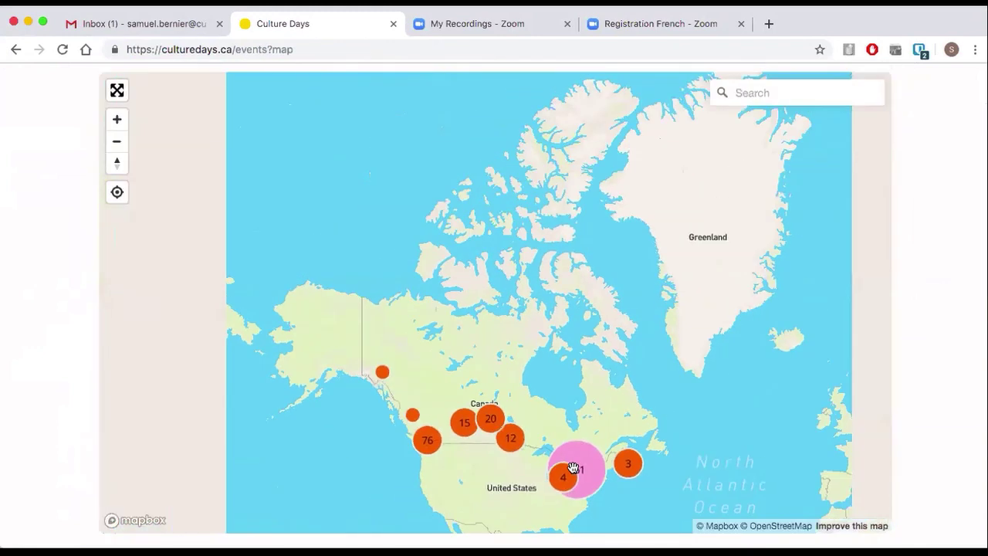
Zoom into the Great Lakes cluster and close in on Toronto, Vaughan and Markham.
click(572, 467)
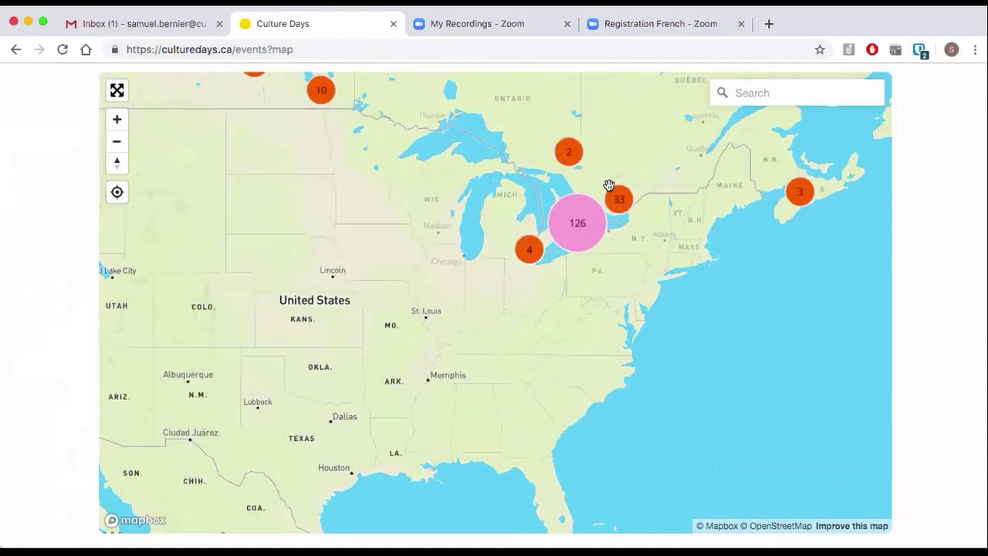
scroll(609, 187, up, 3)
scroll(695, 253, up, 5)
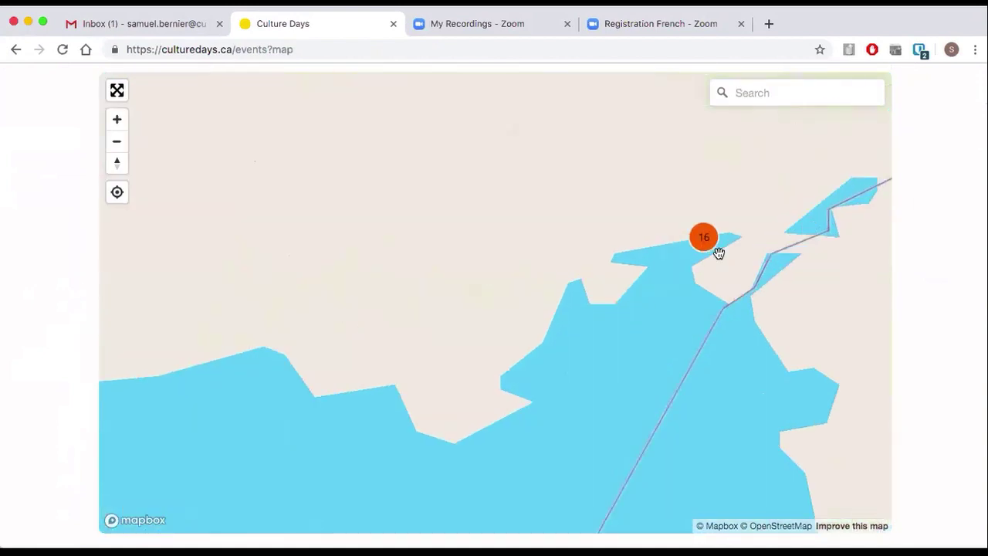
scroll(684, 308, down, 5)
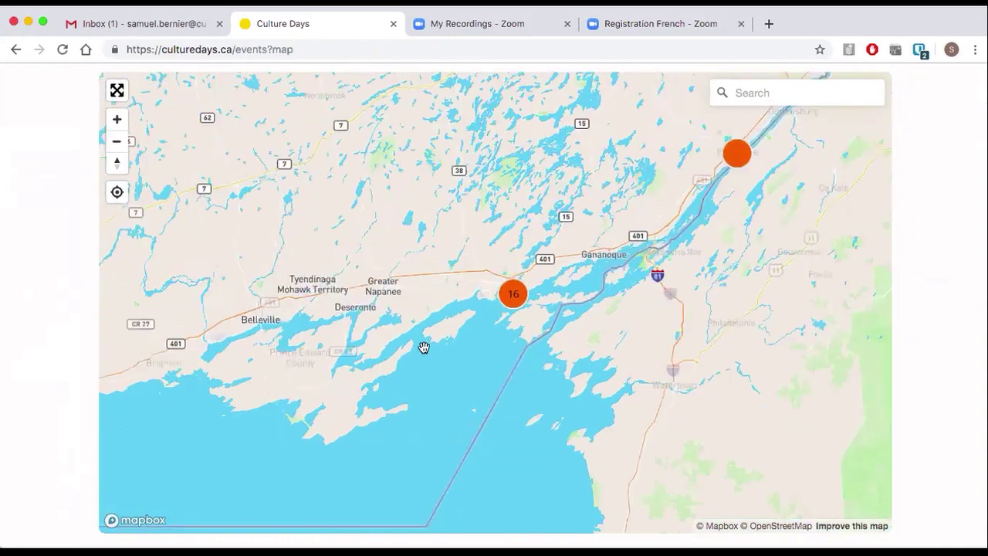
drag(424, 348, 411, 399)
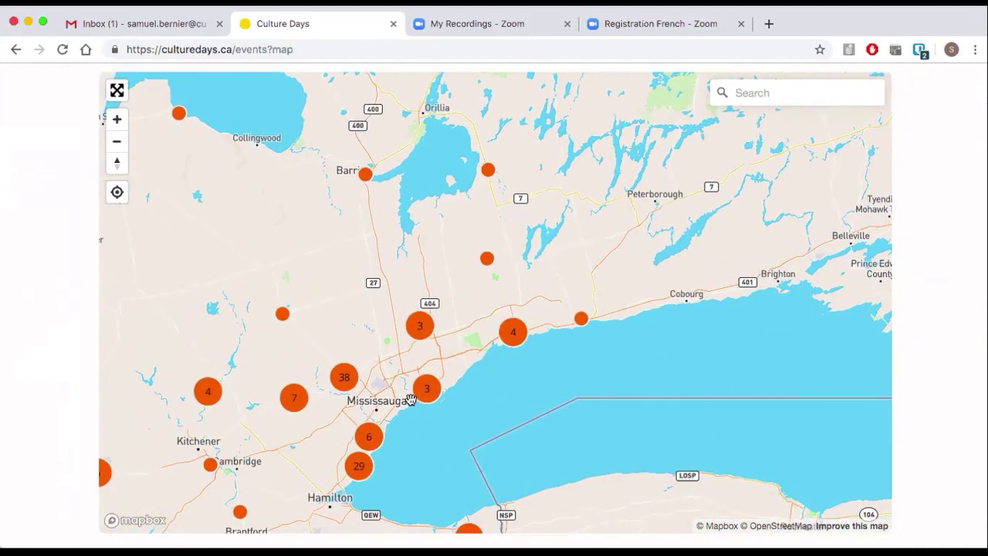
scroll(410, 399, up, 5)
key(Up)
key(Up)
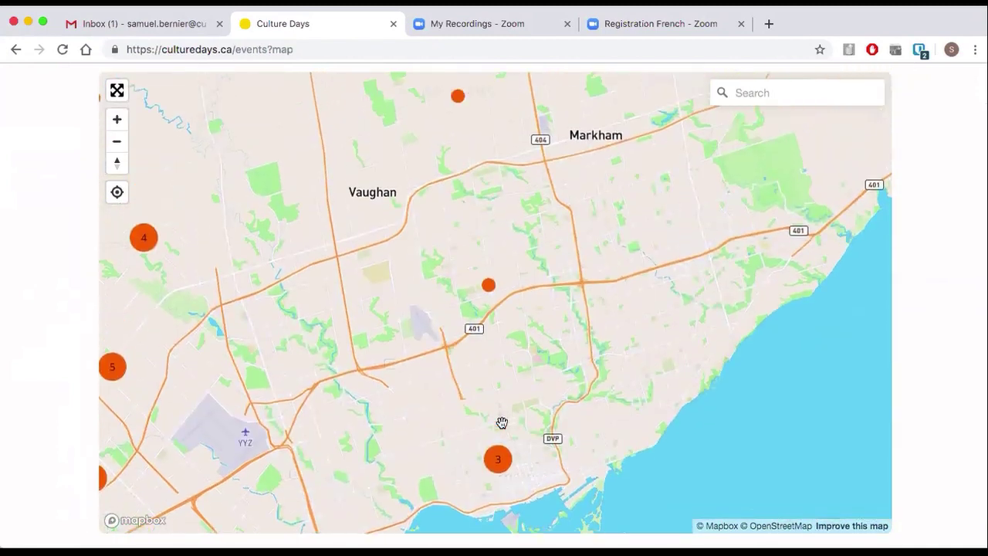
scroll(498, 464, up, 8)
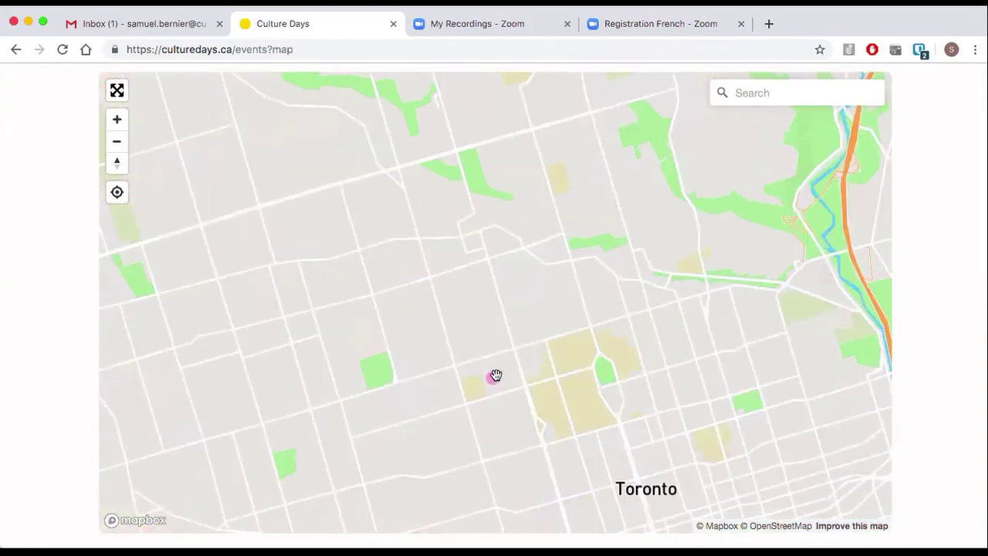
Check that Drawing Dinos shows in the pink Toronto history hub marker's popup, then close it.
click(494, 378)
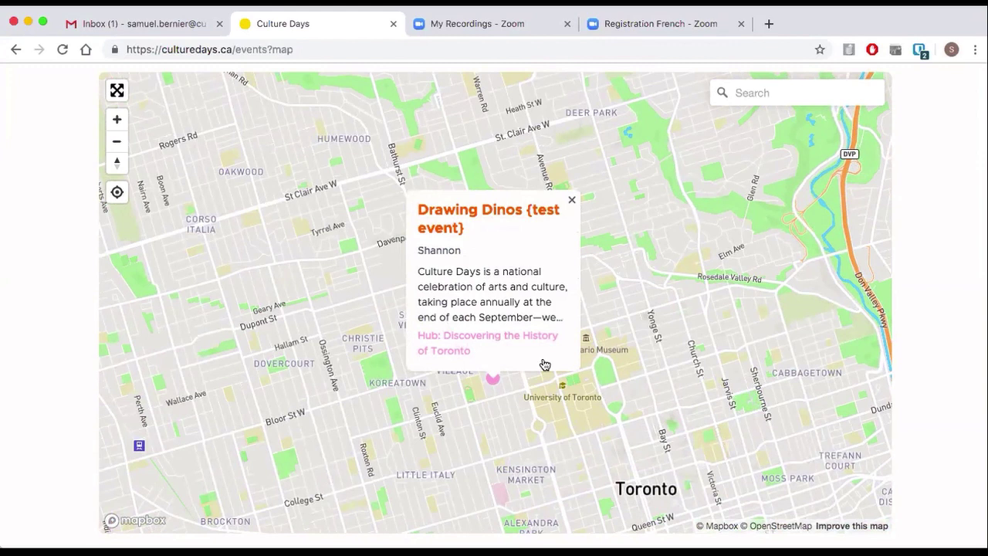
click(573, 202)
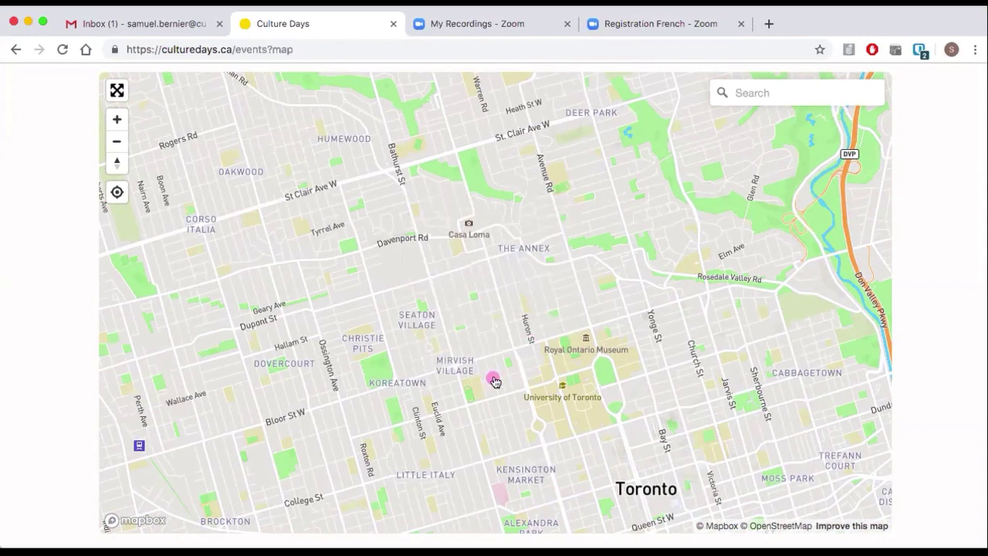
scroll(461, 300, down, 5)
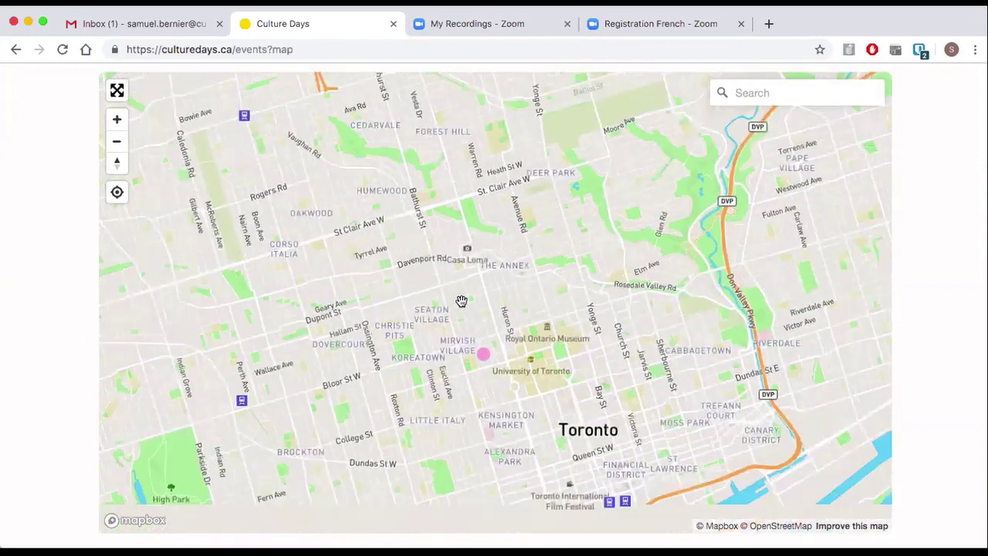
Bring North York into close view, previewing and dismissing The Great Big Open Orchestra event.
drag(408, 226, 502, 311)
scroll(470, 296, down, 3)
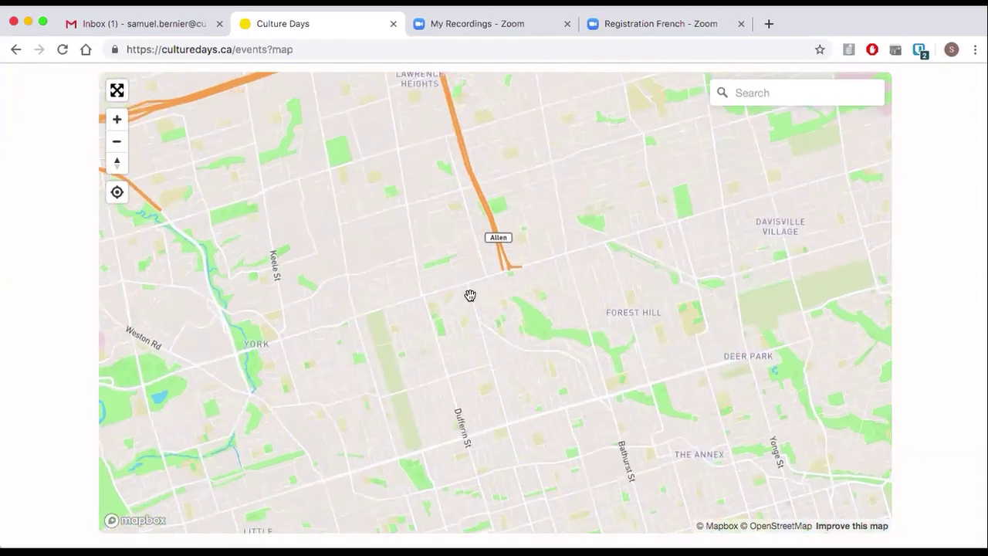
scroll(470, 295, down, 6)
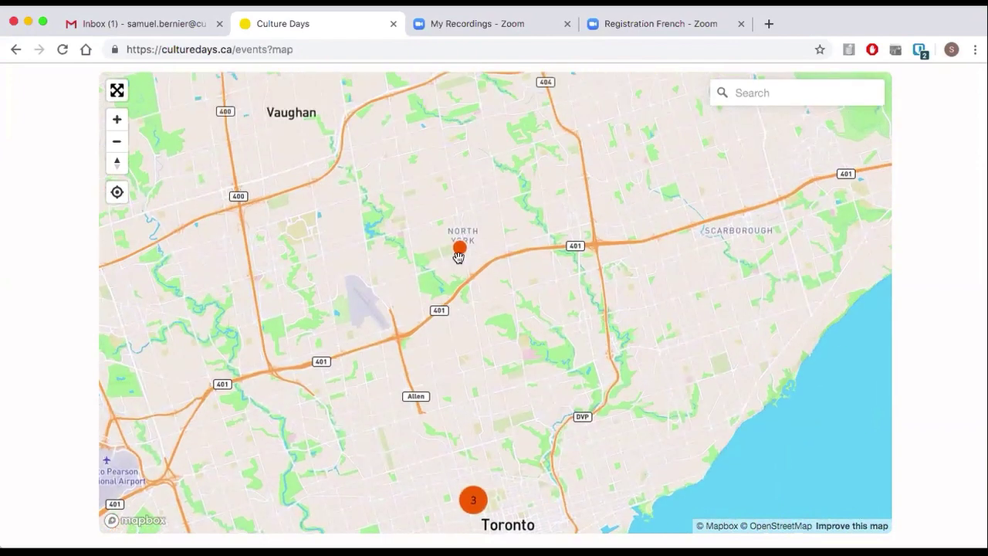
scroll(459, 256, up, 10)
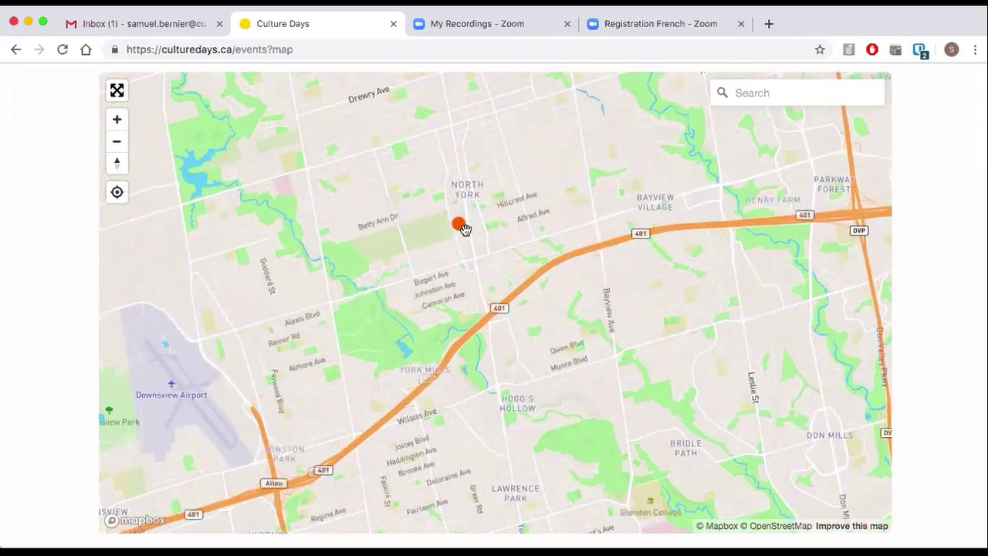
click(442, 209)
click(344, 193)
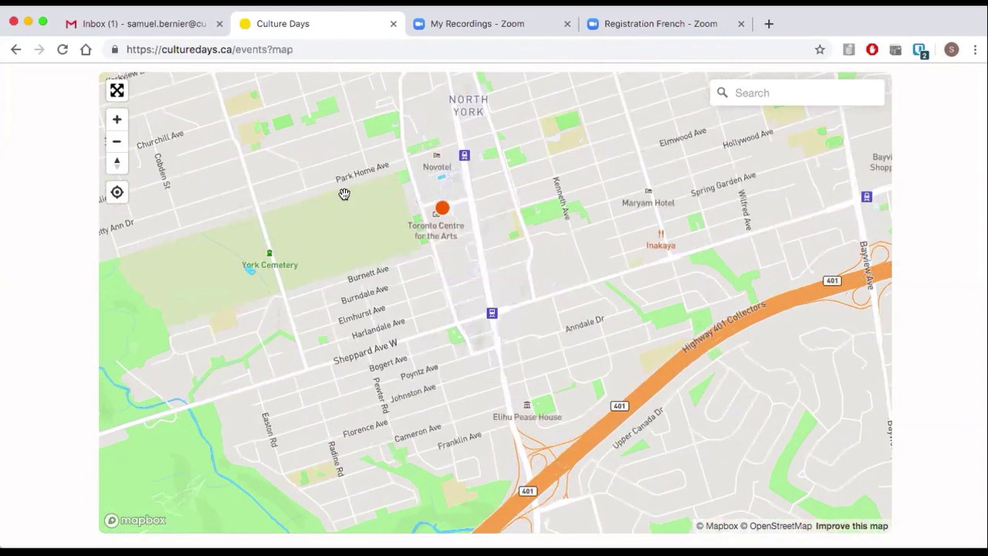
scroll(56, 308, up, 3)
scroll(55, 308, down, 4)
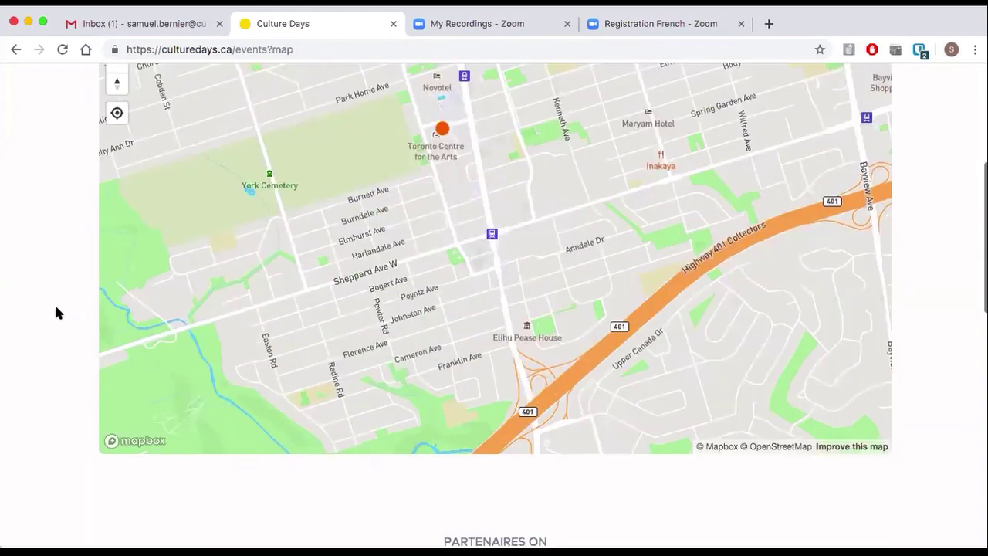
scroll(56, 308, up, 2)
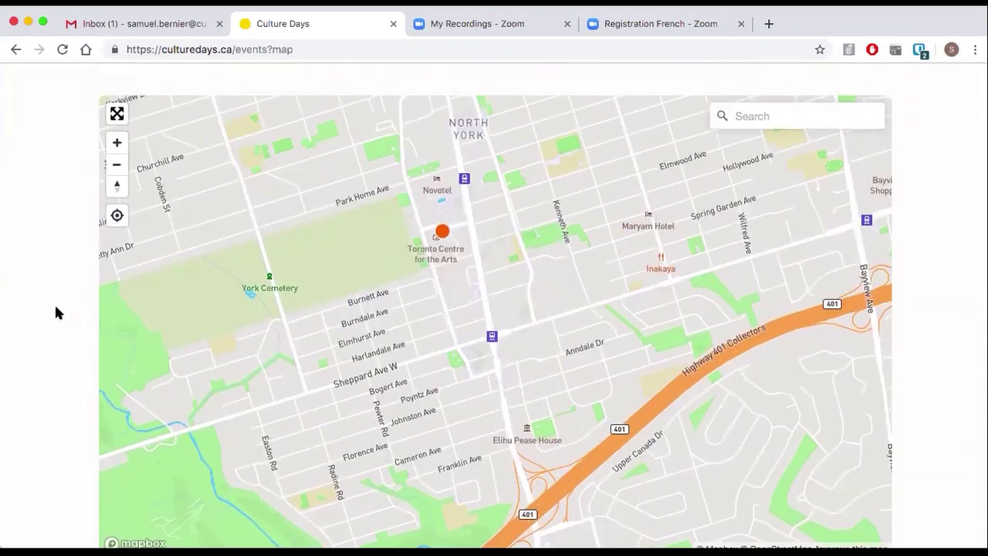